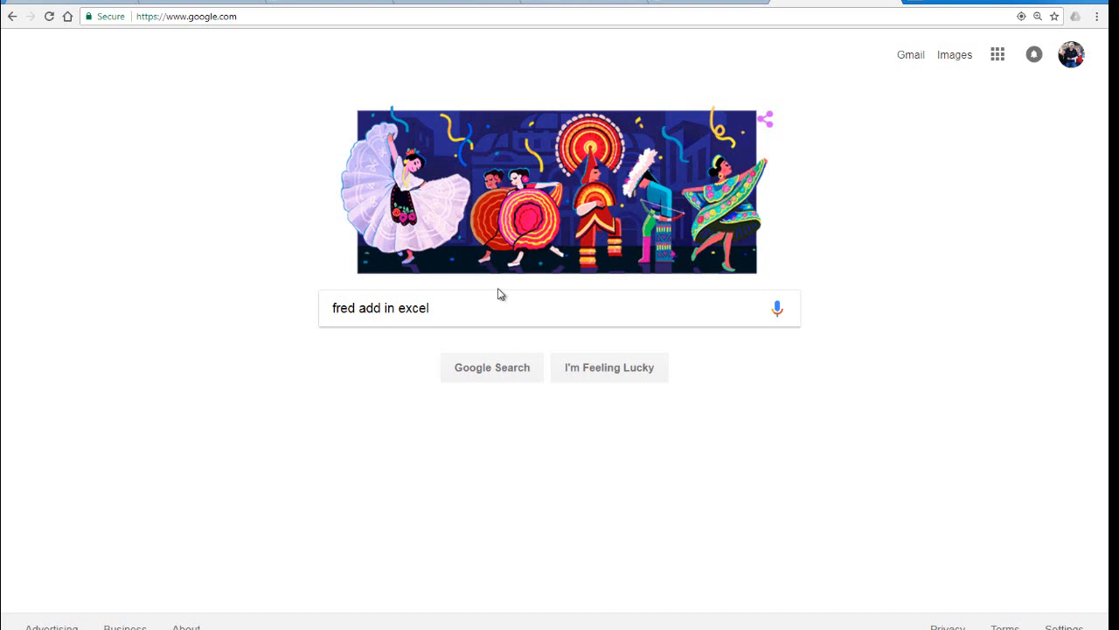
Search Google for "fred add in excel" and open the St. Louis Fed's FRED Add-In for Excel page.
click(489, 310)
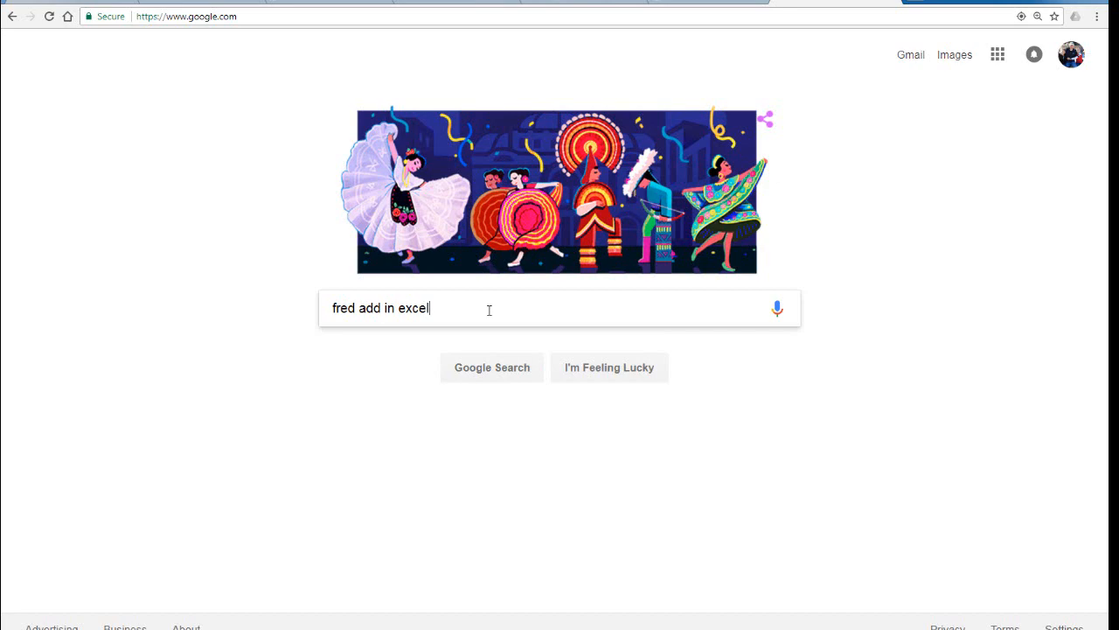
key(Return)
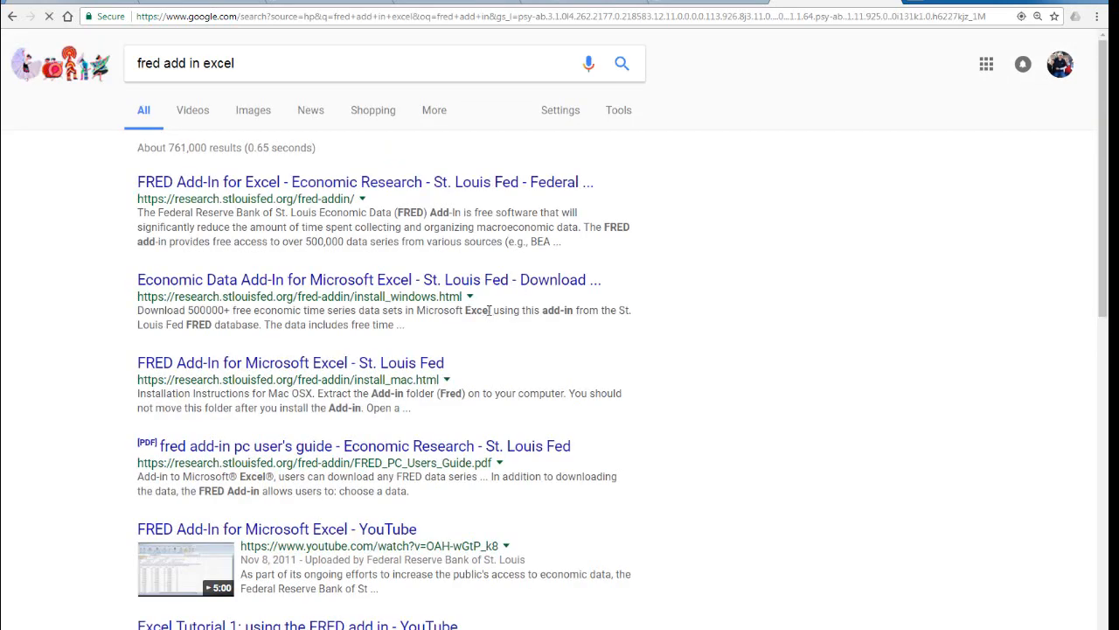
click(466, 186)
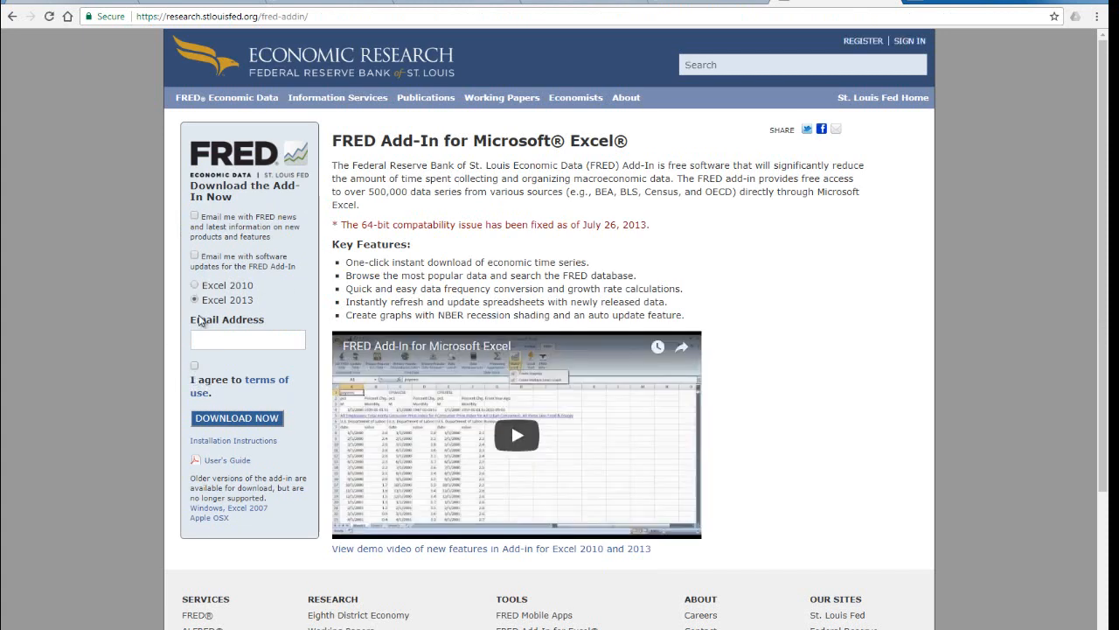
Agree to the terms of use and download the Excel 2013 version of the FRED add-in.
click(195, 366)
click(249, 421)
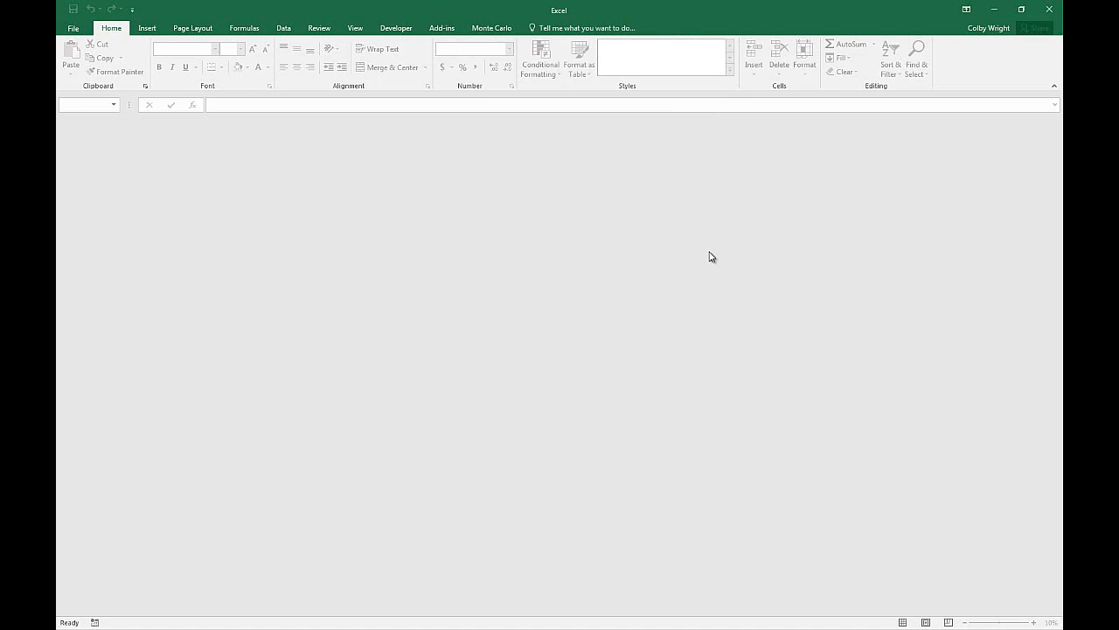
Switch to Excel and disable the FRED add-in among the available Excel add-ins.
click(77, 29)
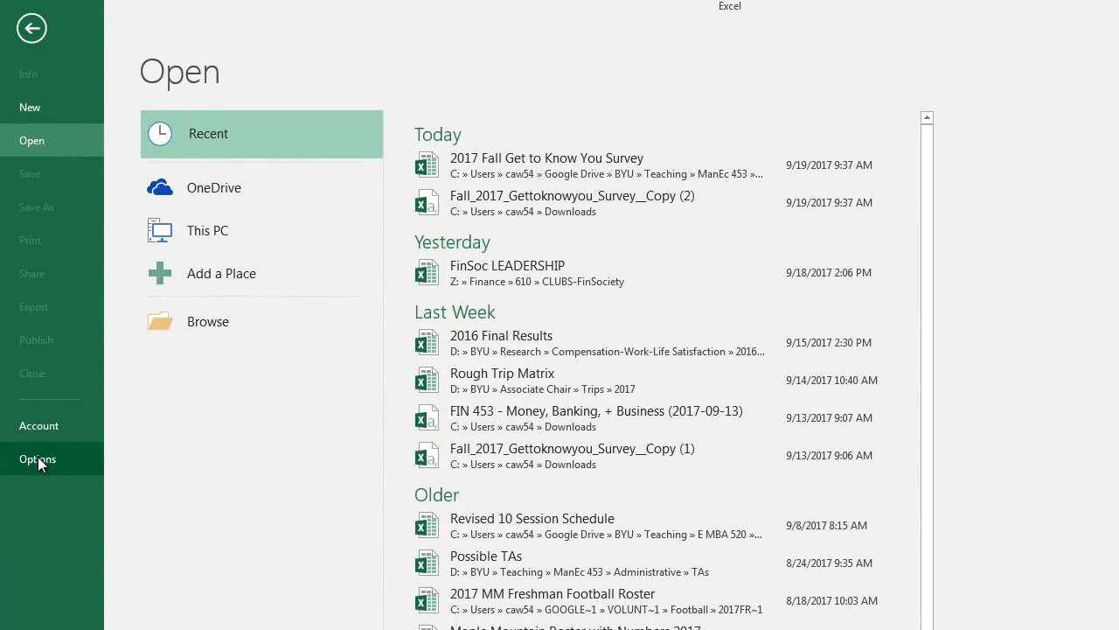
click(37, 459)
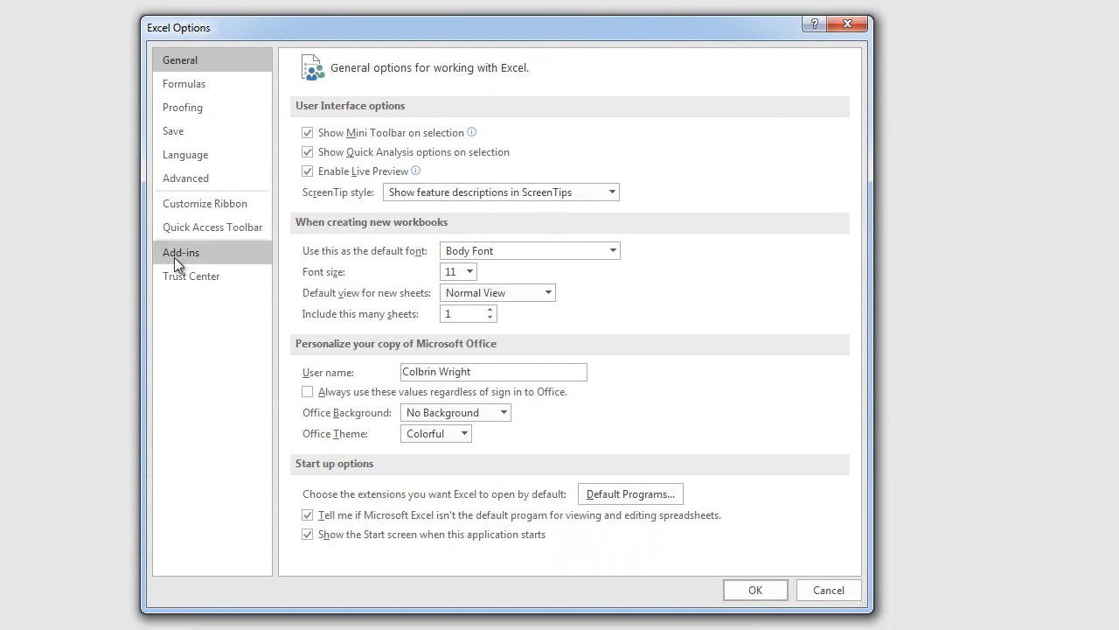
click(182, 253)
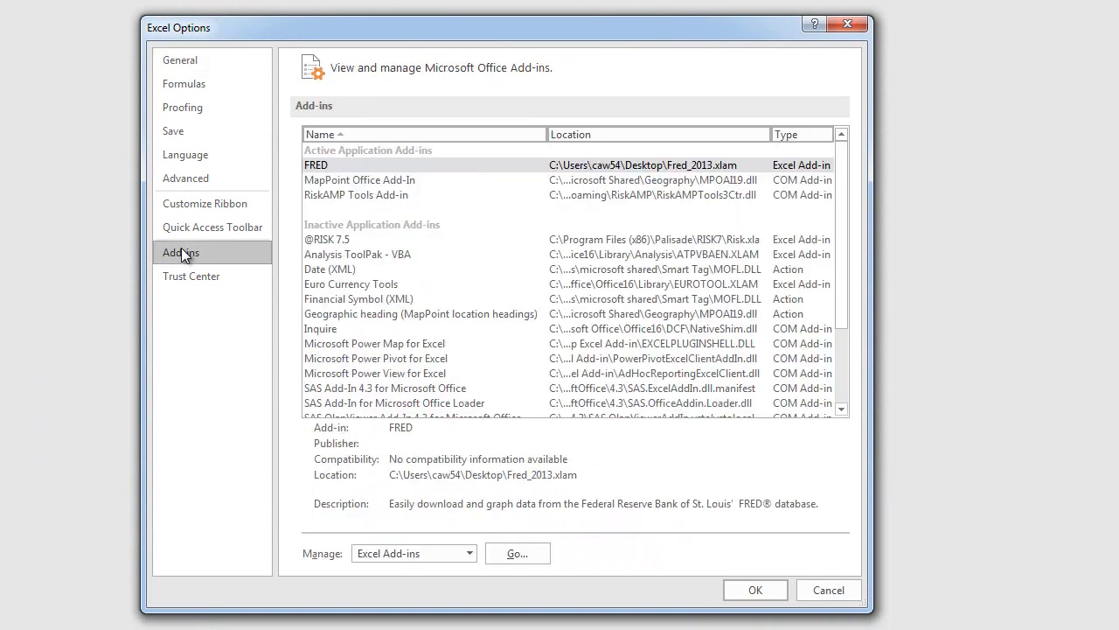
click(523, 553)
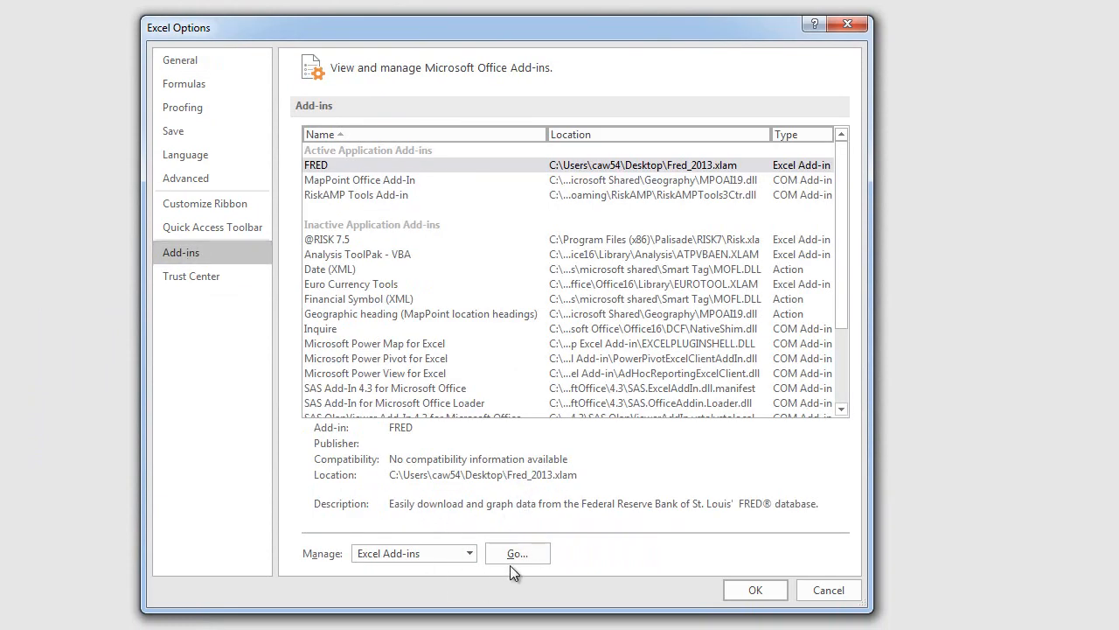
click(538, 559)
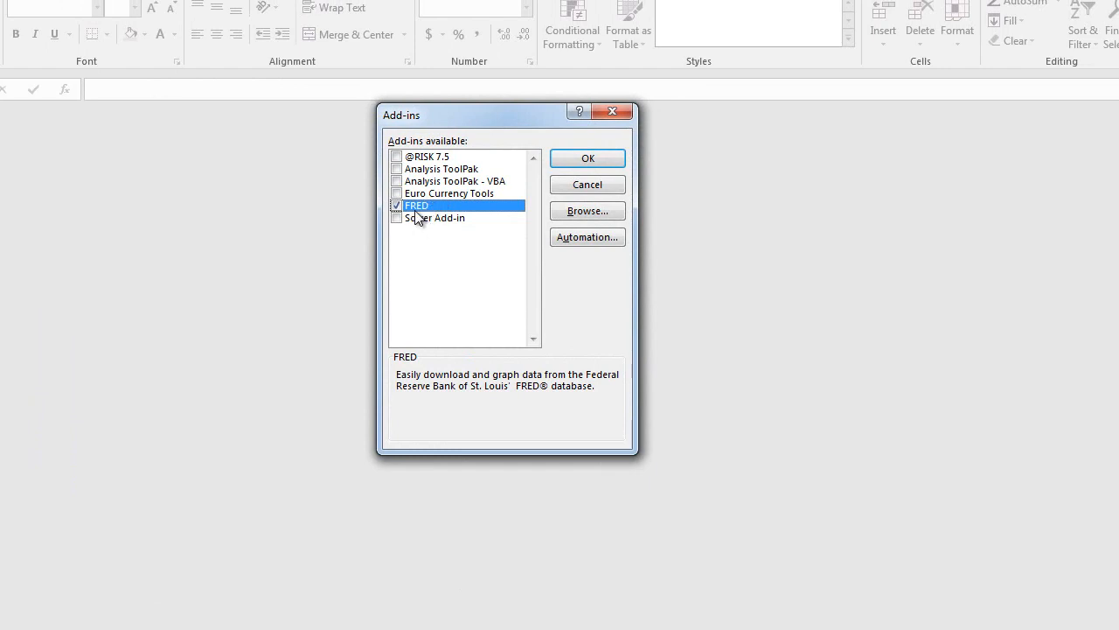
click(398, 206)
click(580, 154)
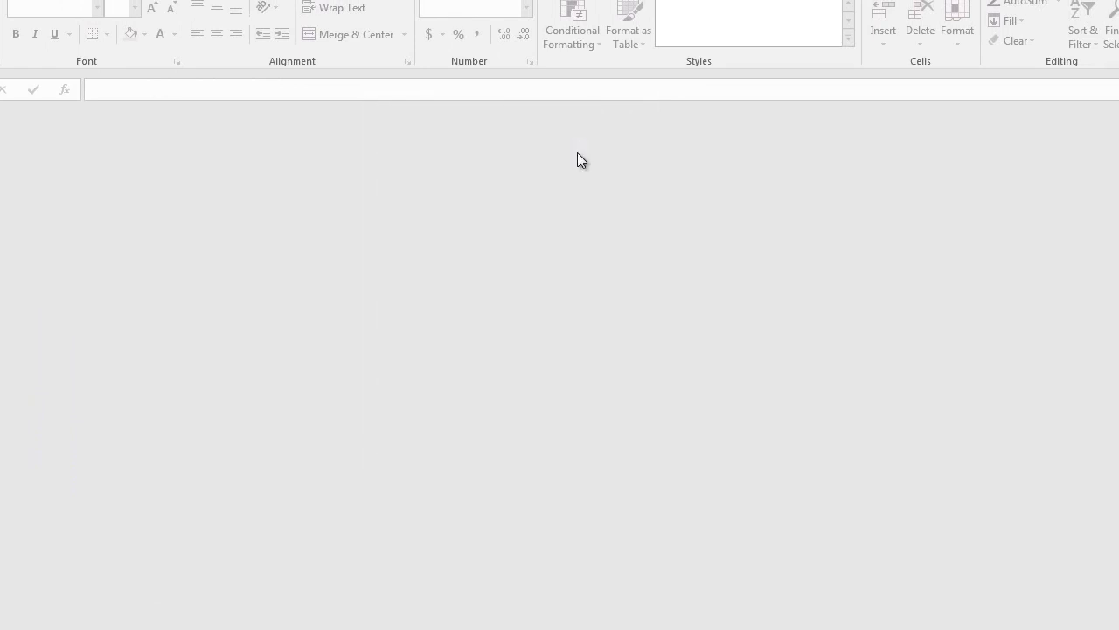
Enable the FRED add-in again among the available Excel add-ins.
click(26, 42)
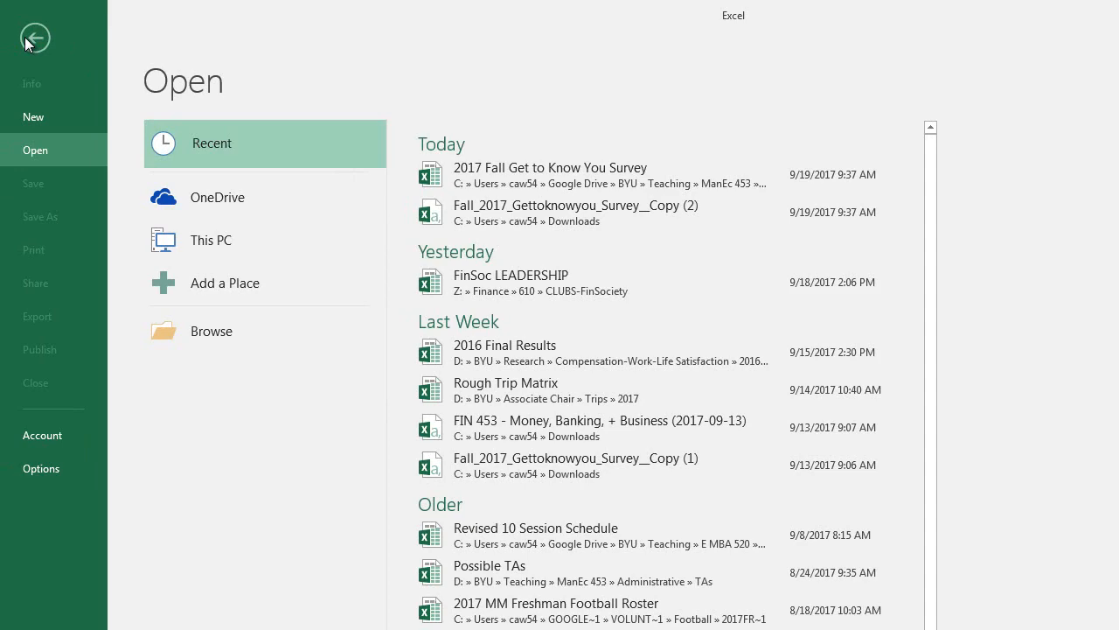
click(40, 469)
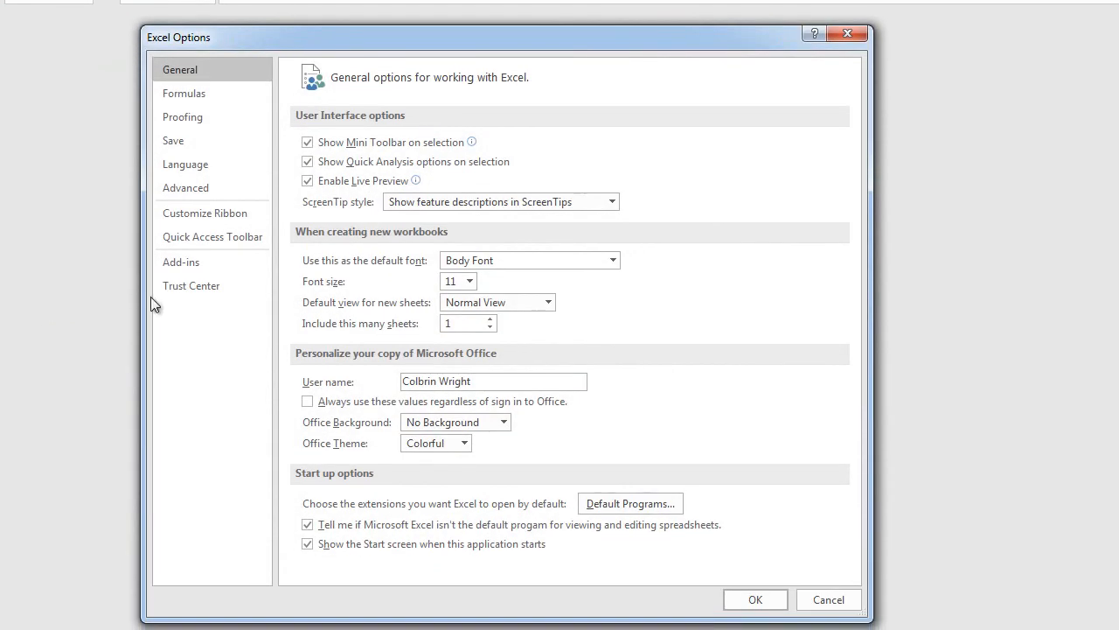
click(181, 263)
click(516, 560)
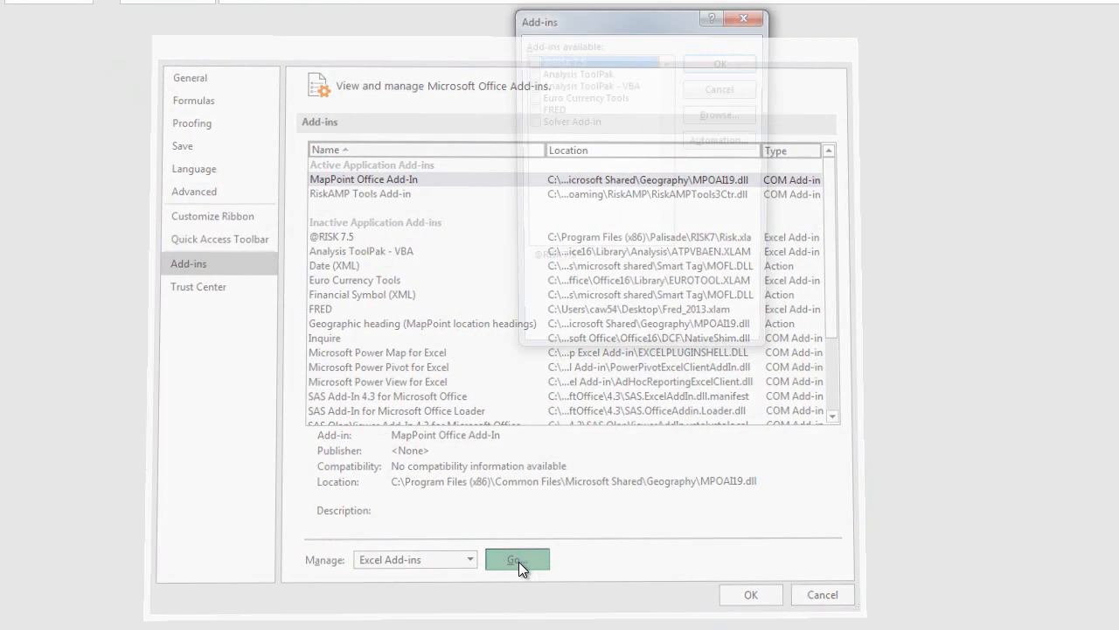
click(531, 109)
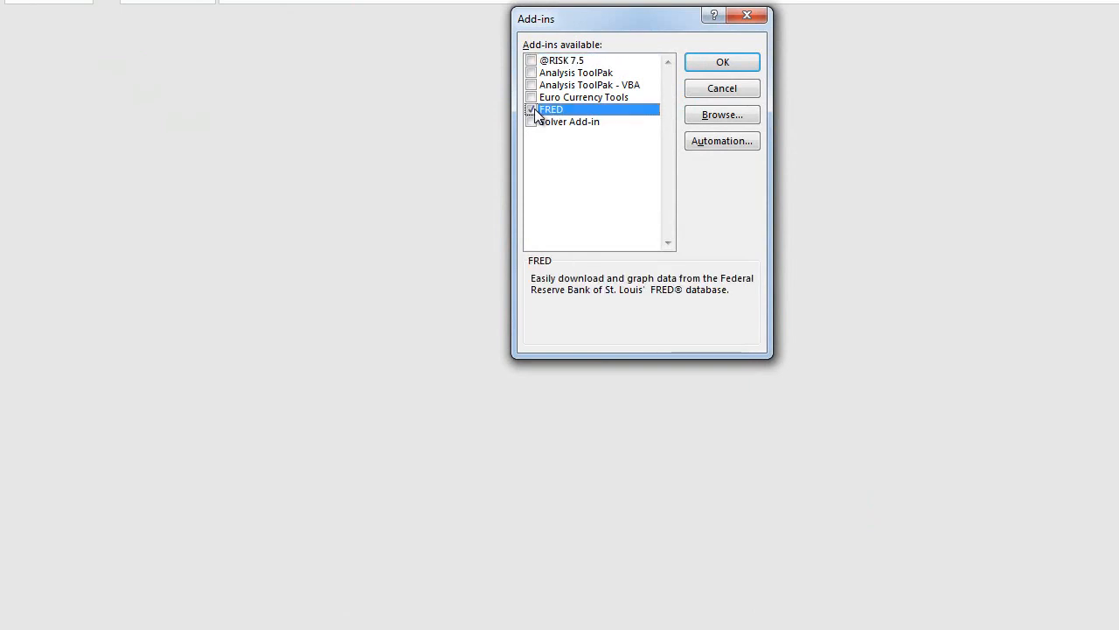
click(711, 63)
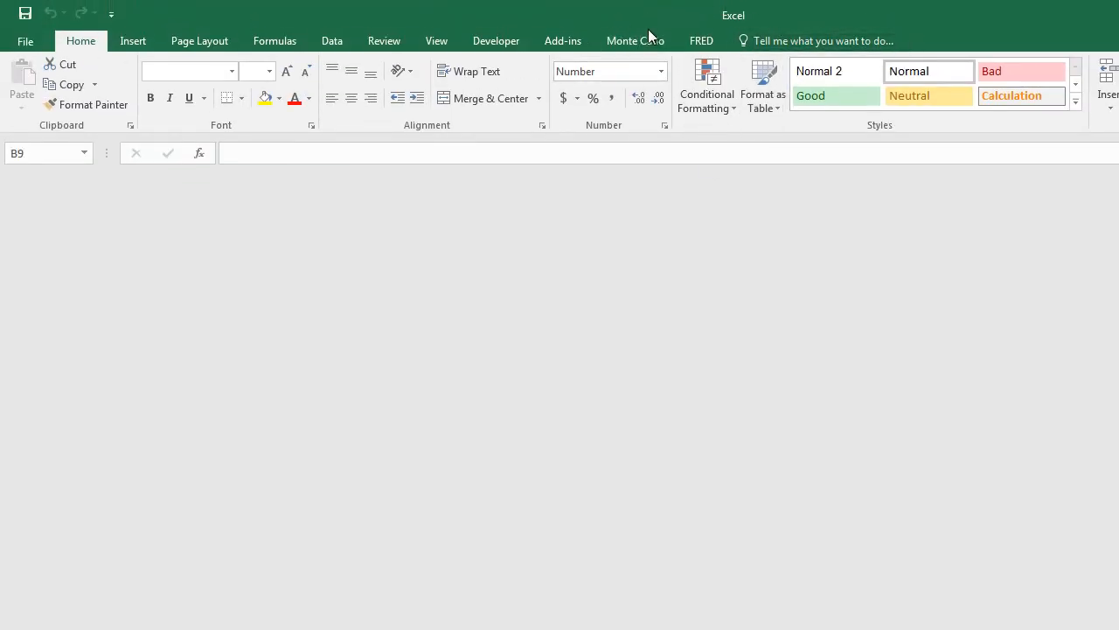
Create a blank workbook and show the FRED add-in's tools in it.
click(706, 42)
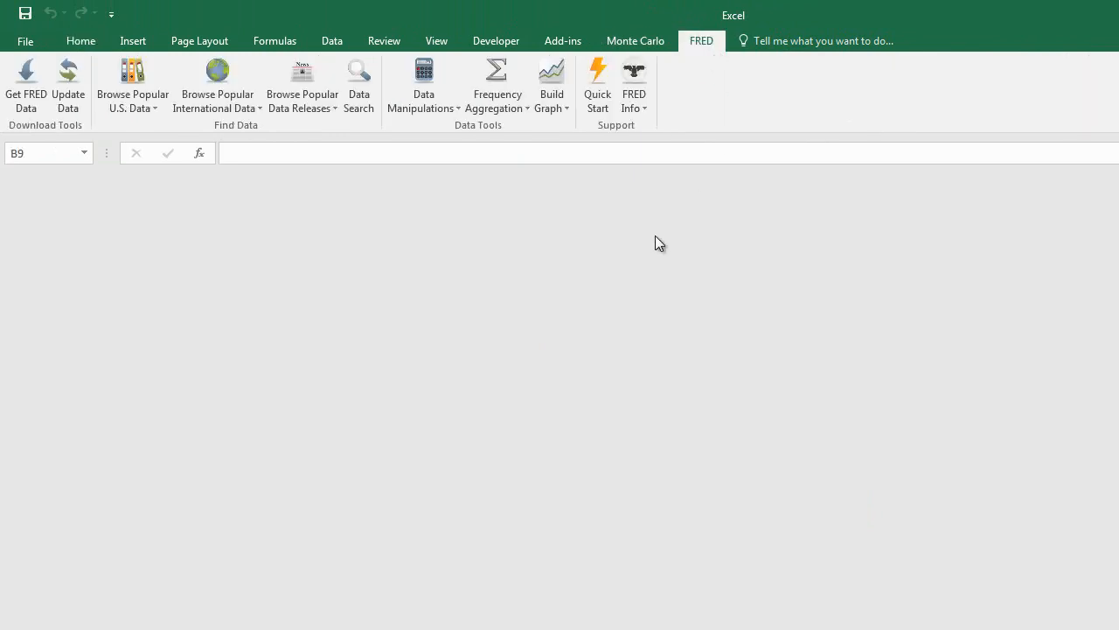
key(ctrl+n)
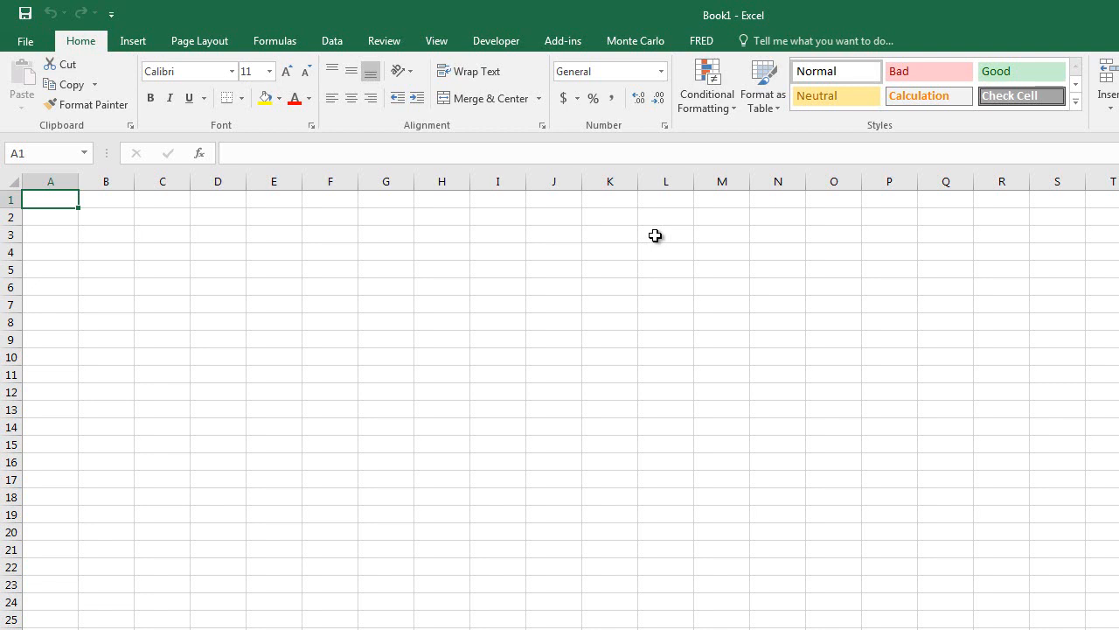
click(707, 42)
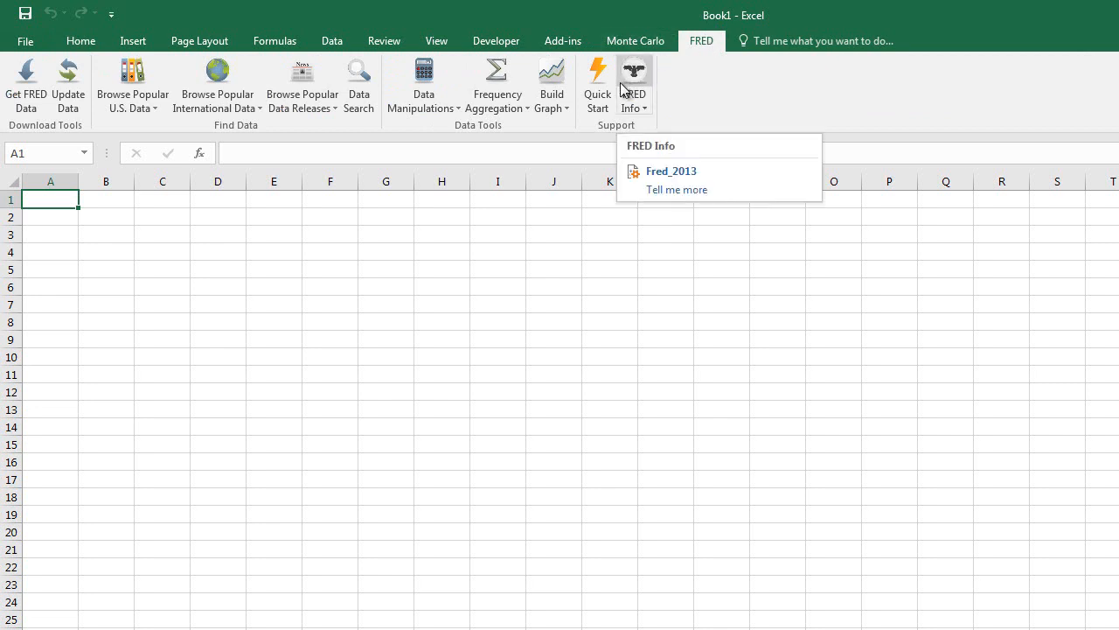
Insert the discouraged workers series LNU05026645 from the Household Survey release into A1 and download its FRED data.
click(140, 116)
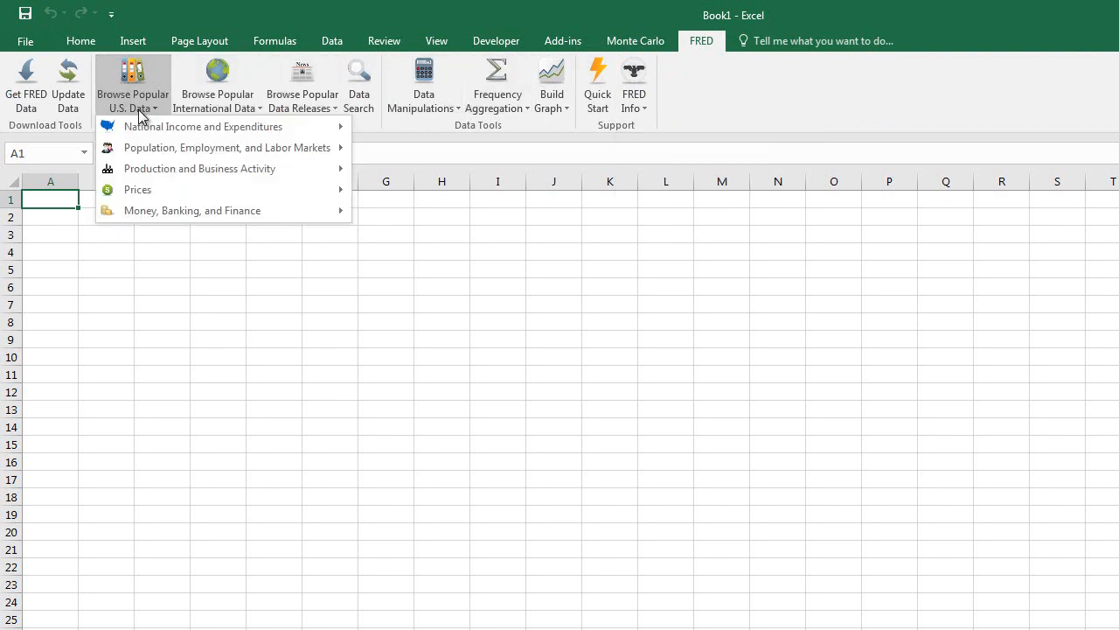
click(317, 105)
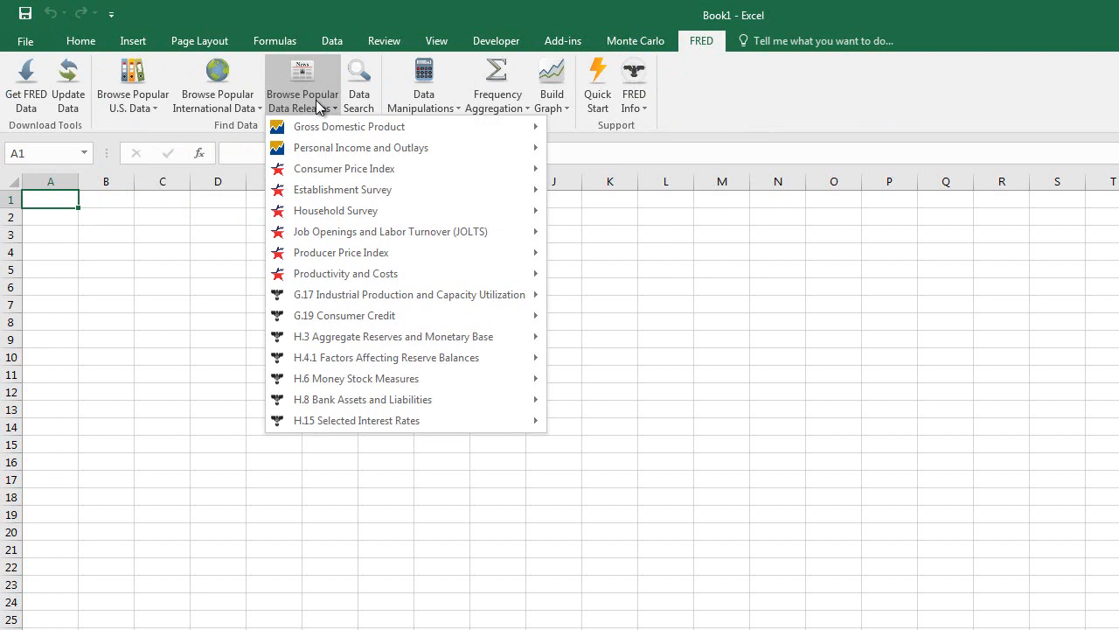
mouse_move(342, 222)
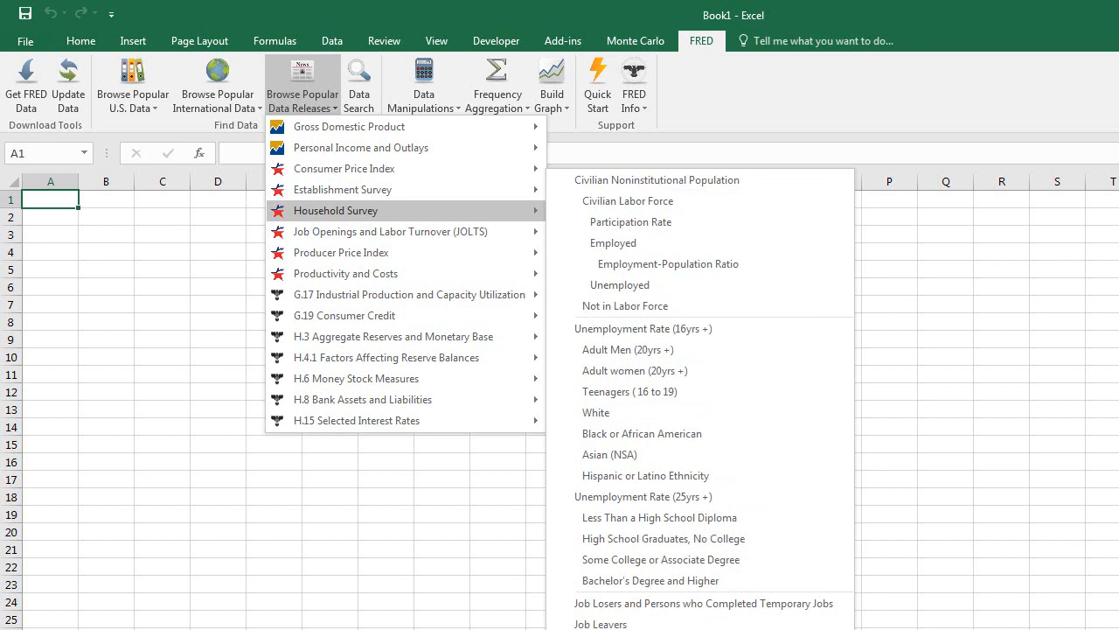
click(612, 628)
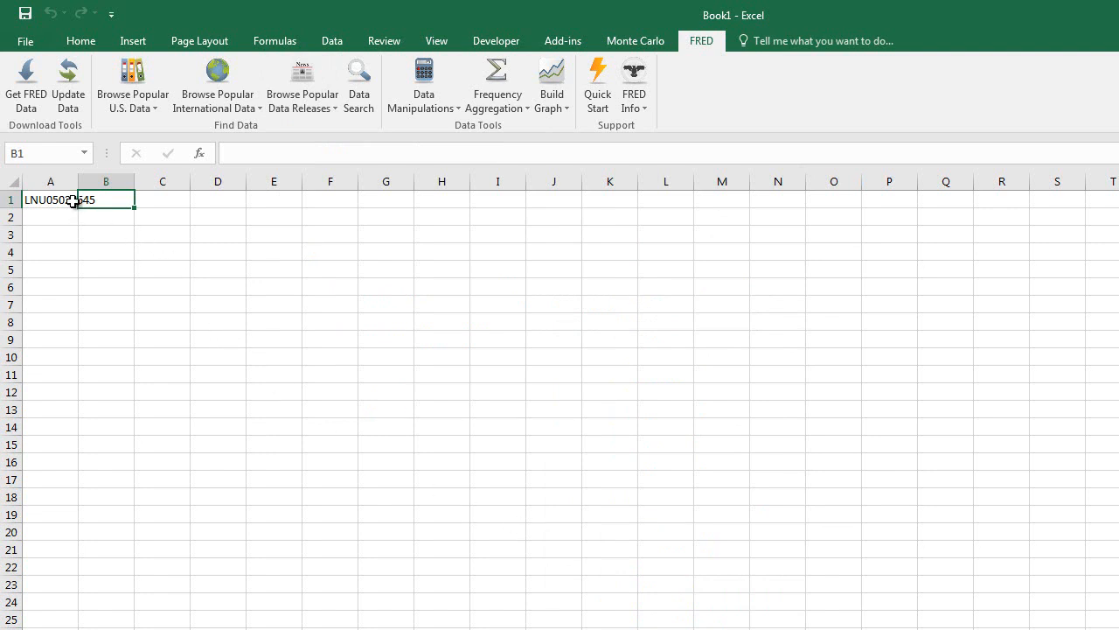
click(30, 98)
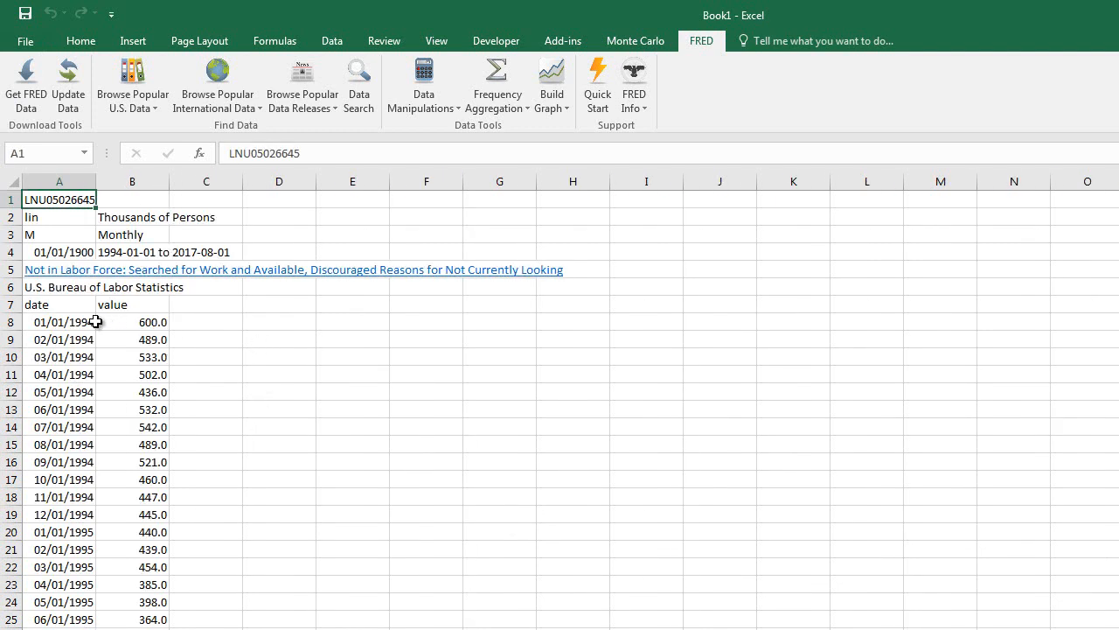
Set the series frequency in A3 to A and update the FRED data.
click(58, 234)
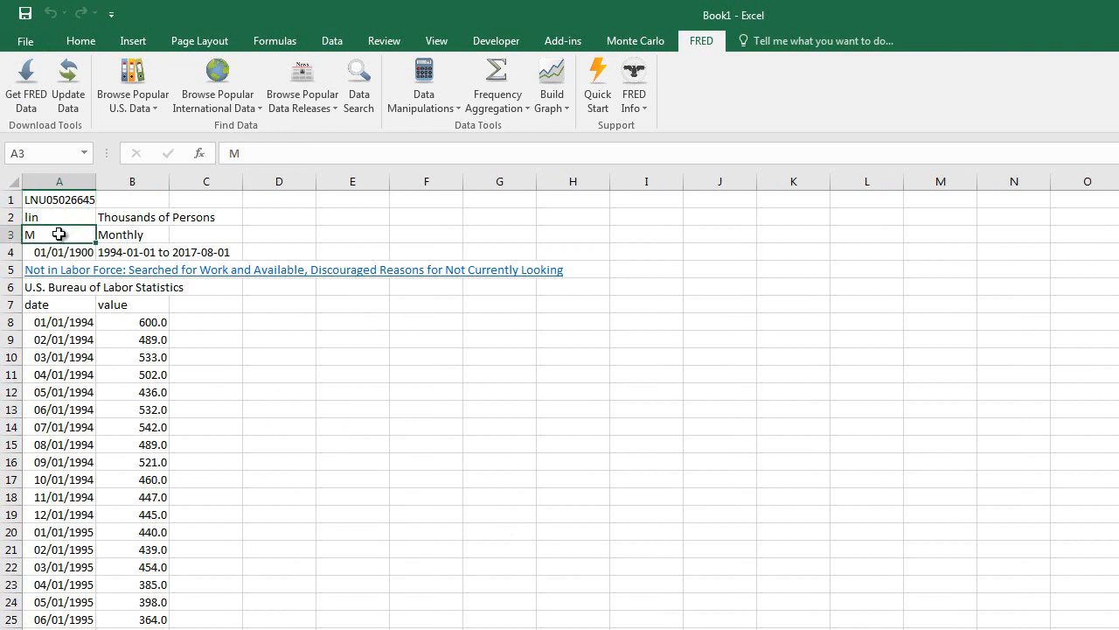
text(A)
key(Return)
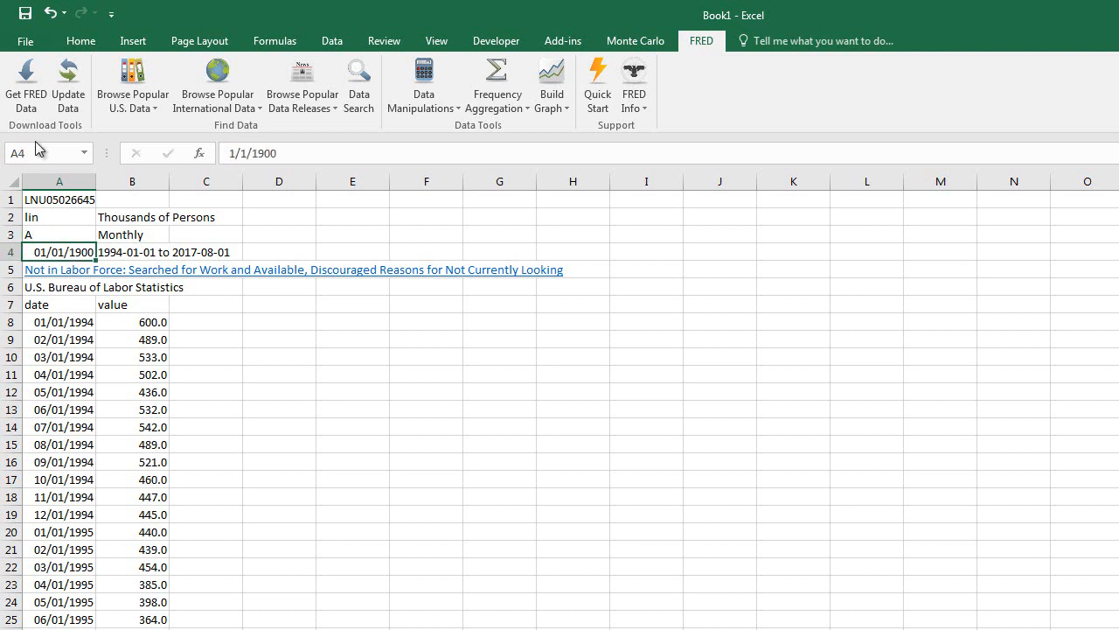
click(63, 81)
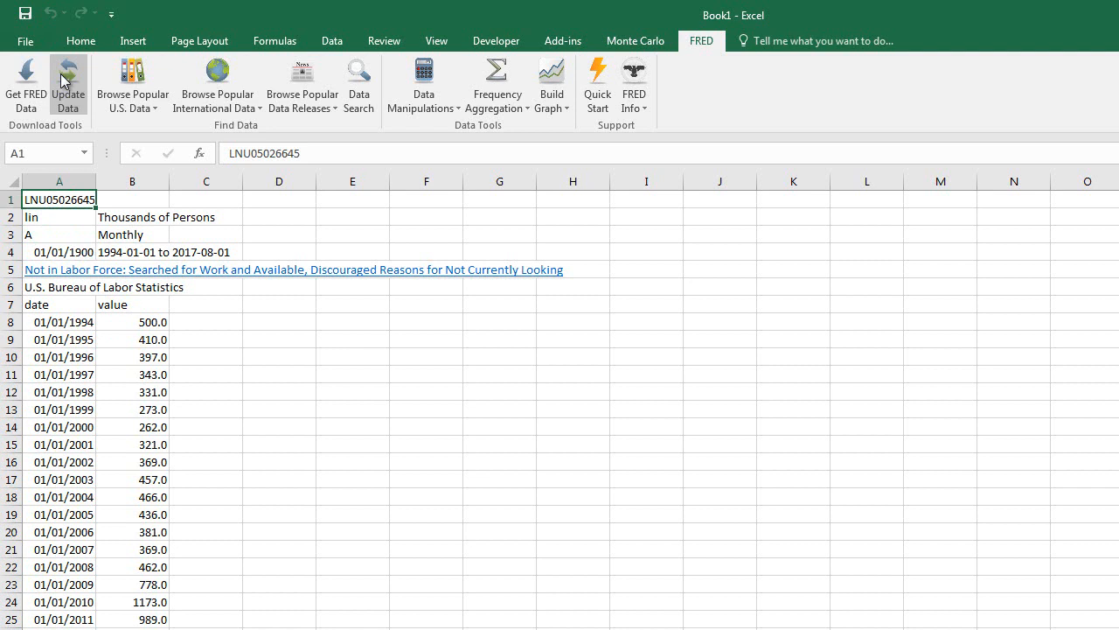
Set the frequency in A3 to M and the start date in A4 to 1/1/2000, and update the FRED data.
click(55, 238)
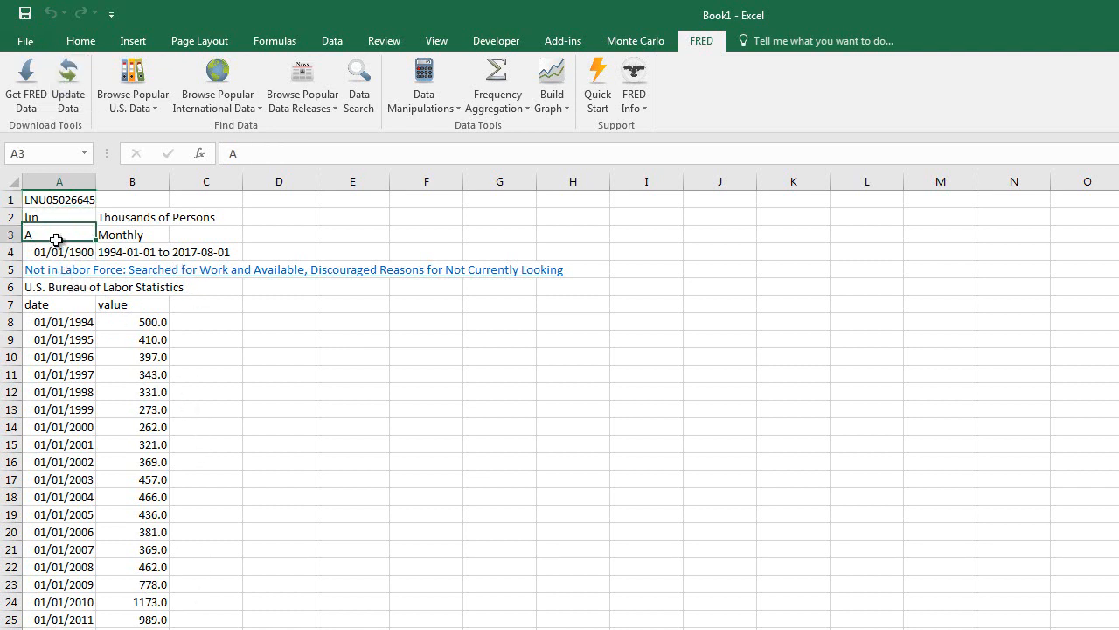
text(M)
key(Return)
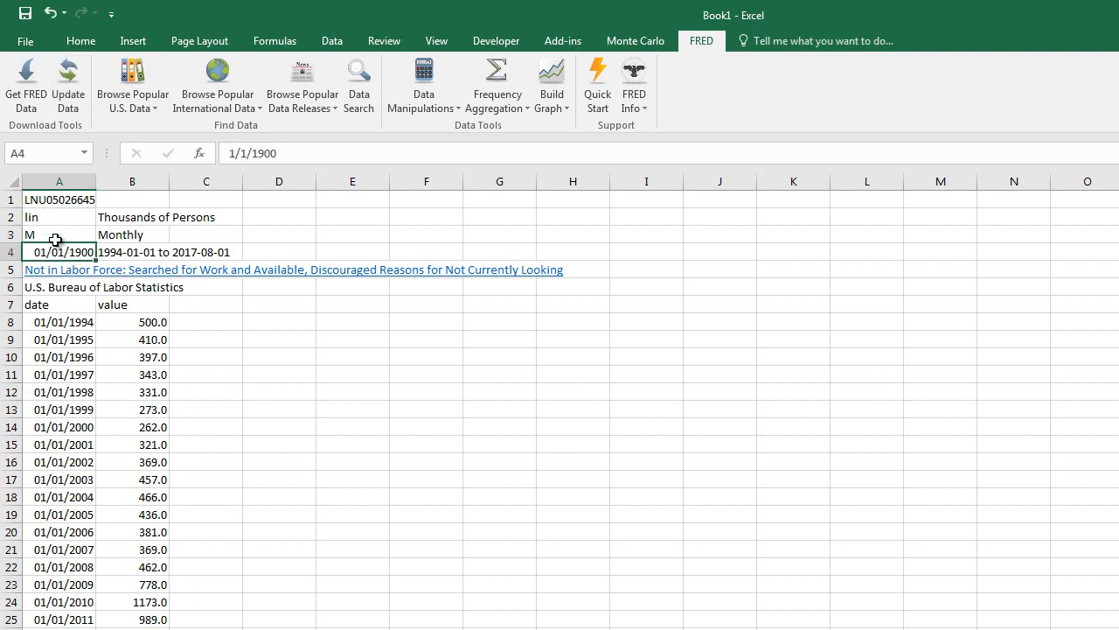
drag(278, 153, 252, 153)
text(2000)
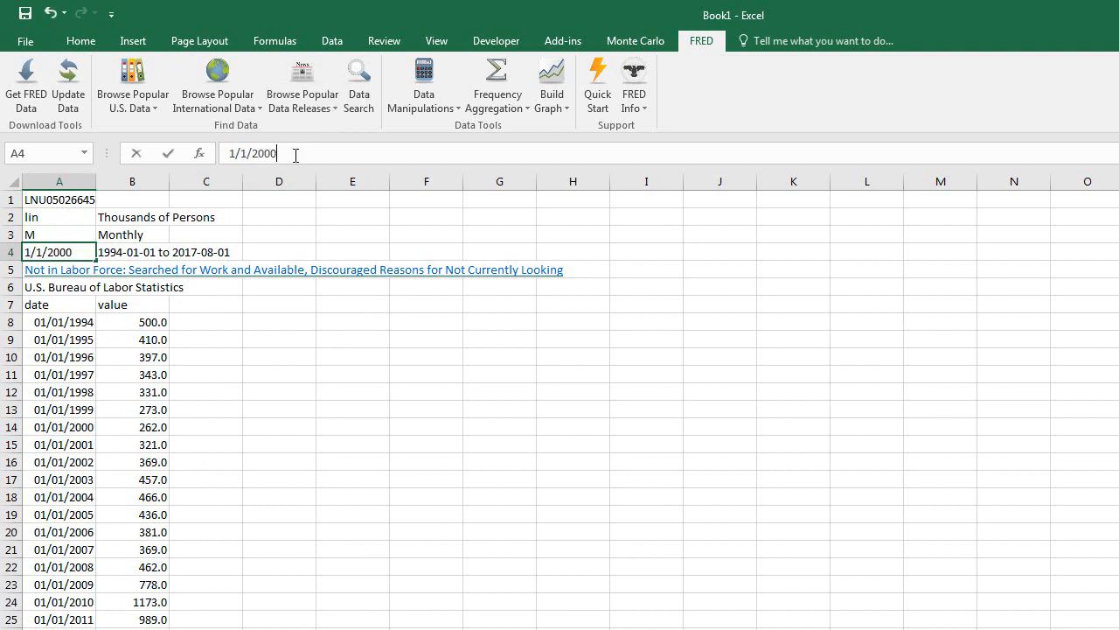
key(Return)
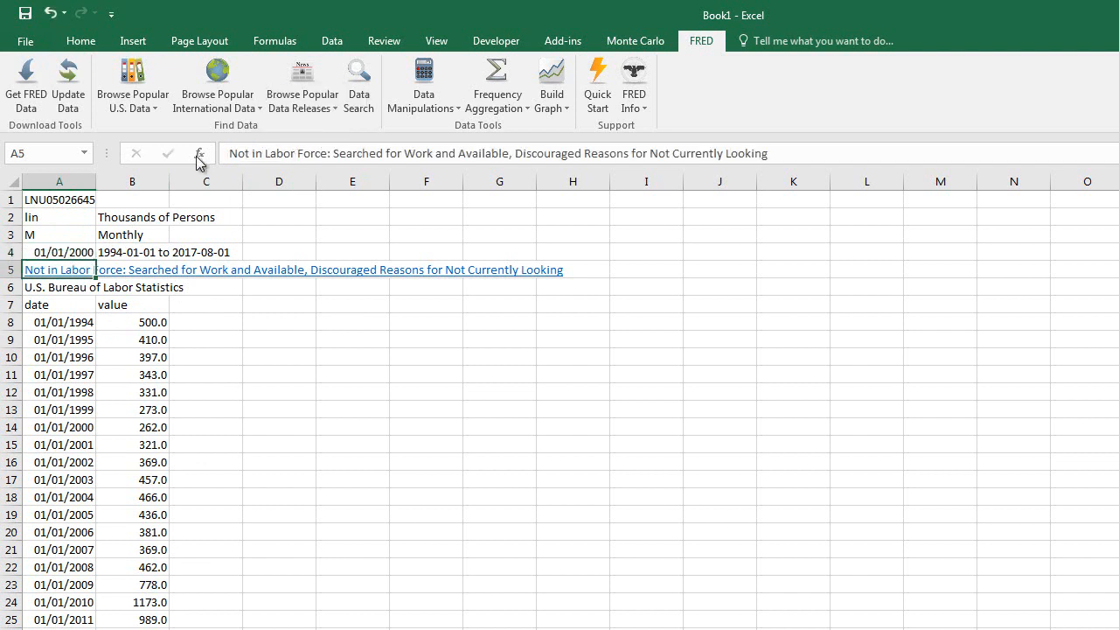
click(66, 83)
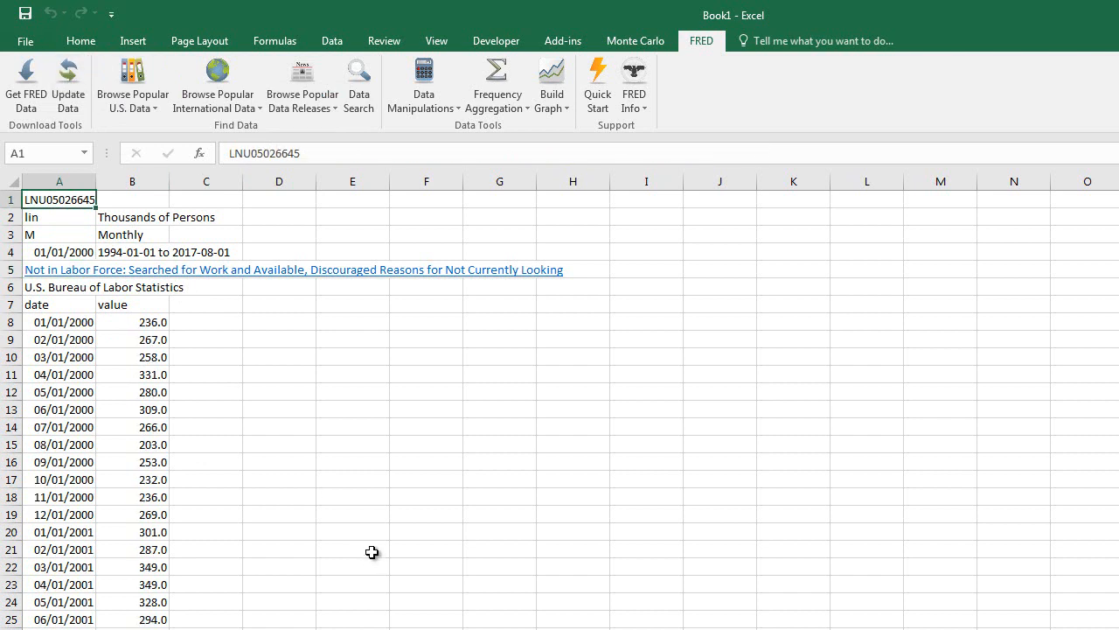
Examine the series offered in popular data releases, including Gross Domestic Product, H.15 Selected Interest Rates and G.19 Consumer Credit.
click(322, 106)
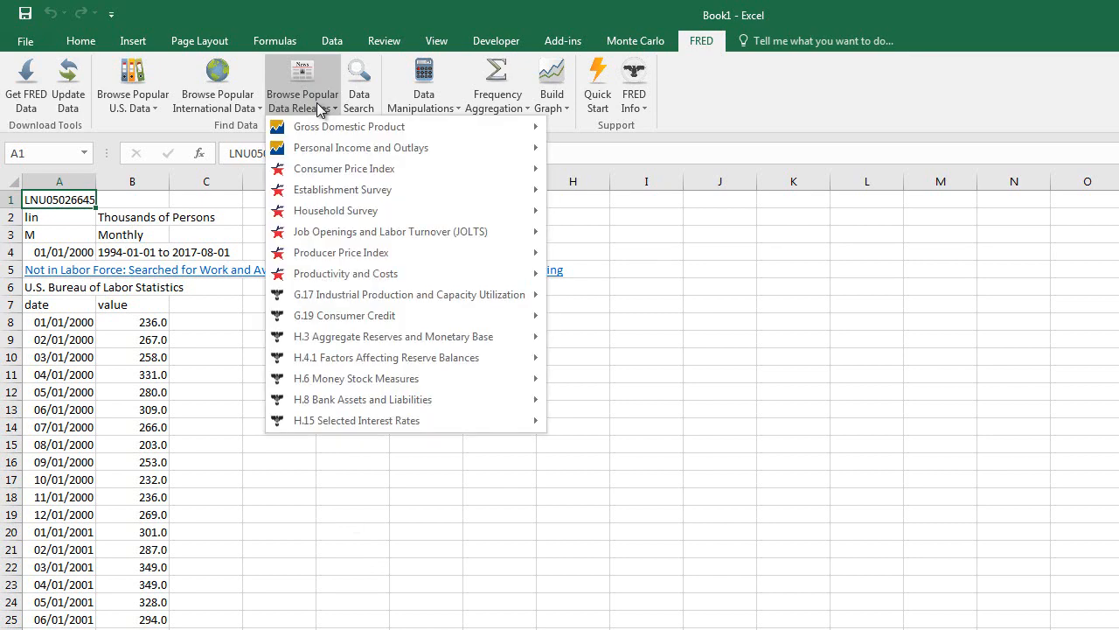
mouse_move(329, 134)
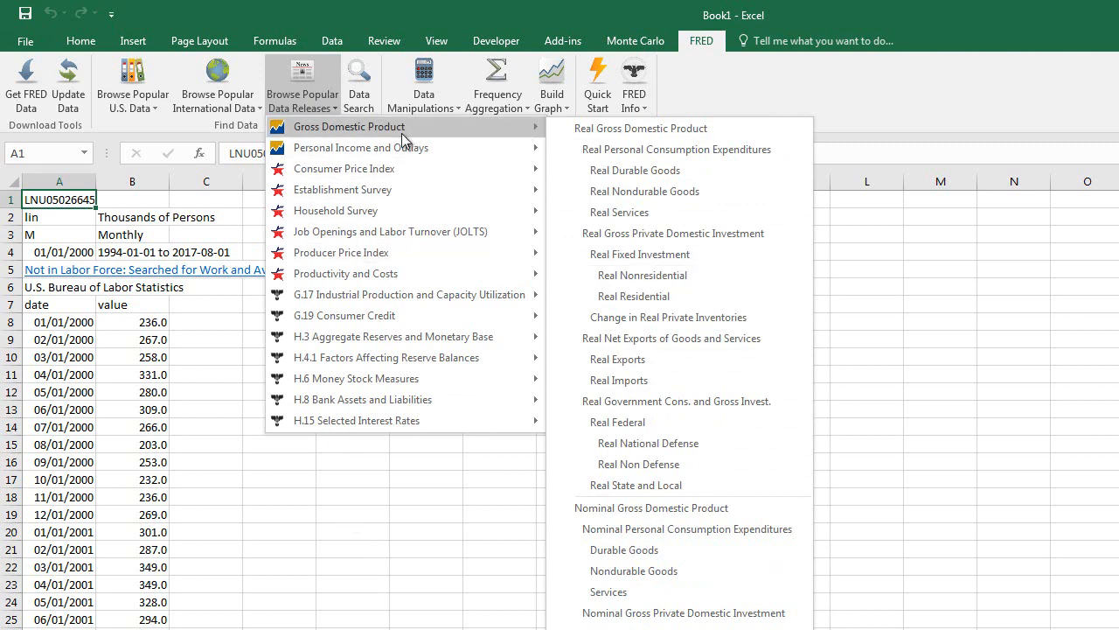
mouse_move(390, 421)
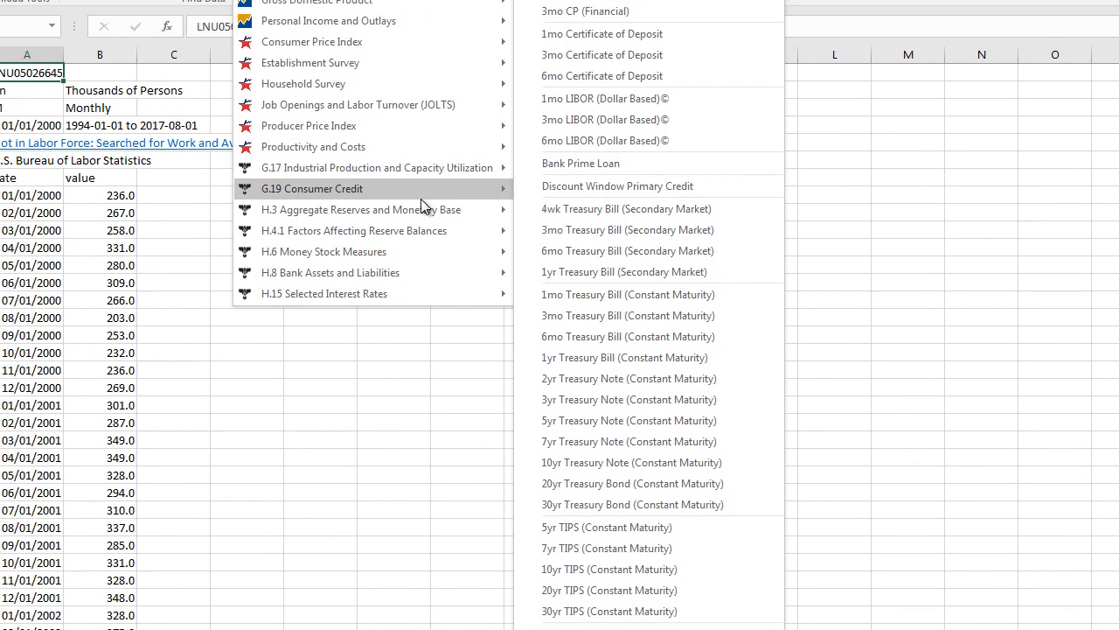
mouse_move(365, 34)
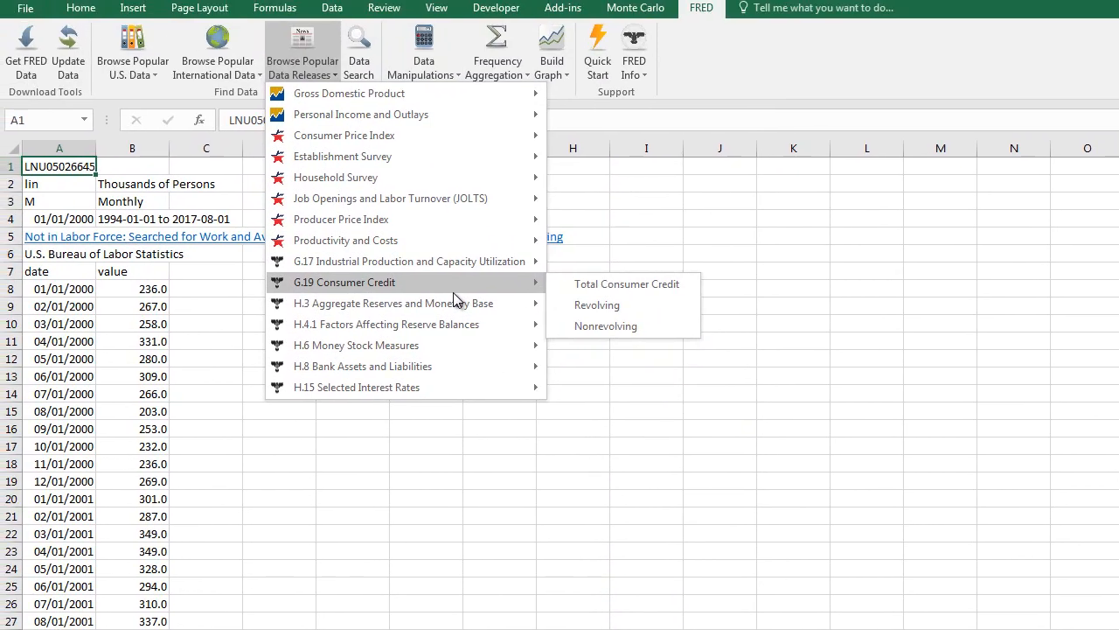
Insert a clustered column chart of the downloaded discouraged workers data.
click(413, 503)
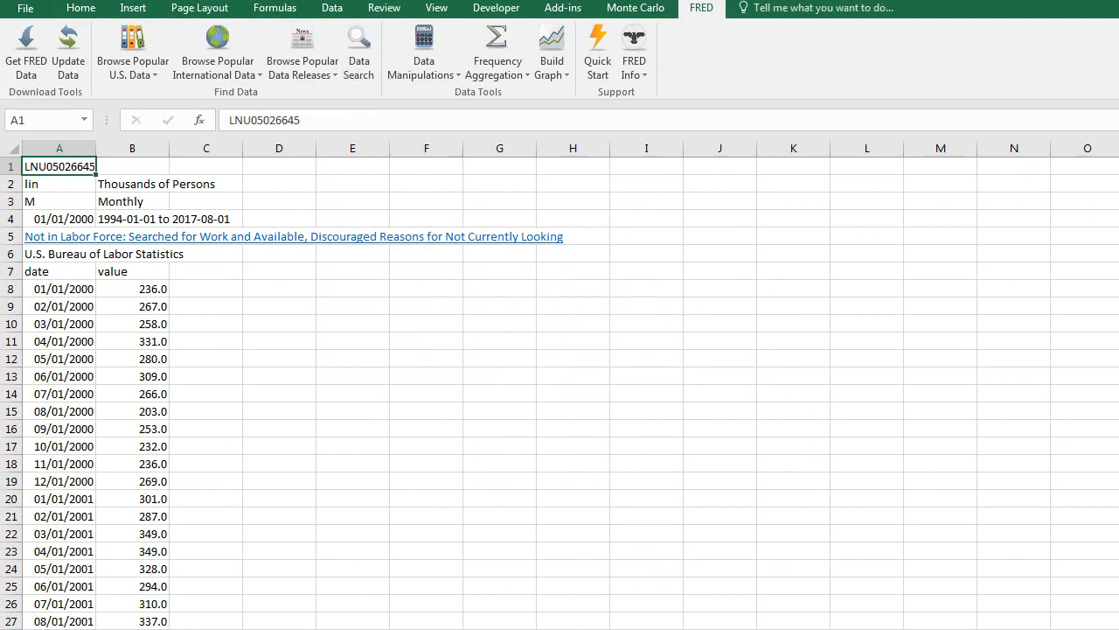
click(123, 8)
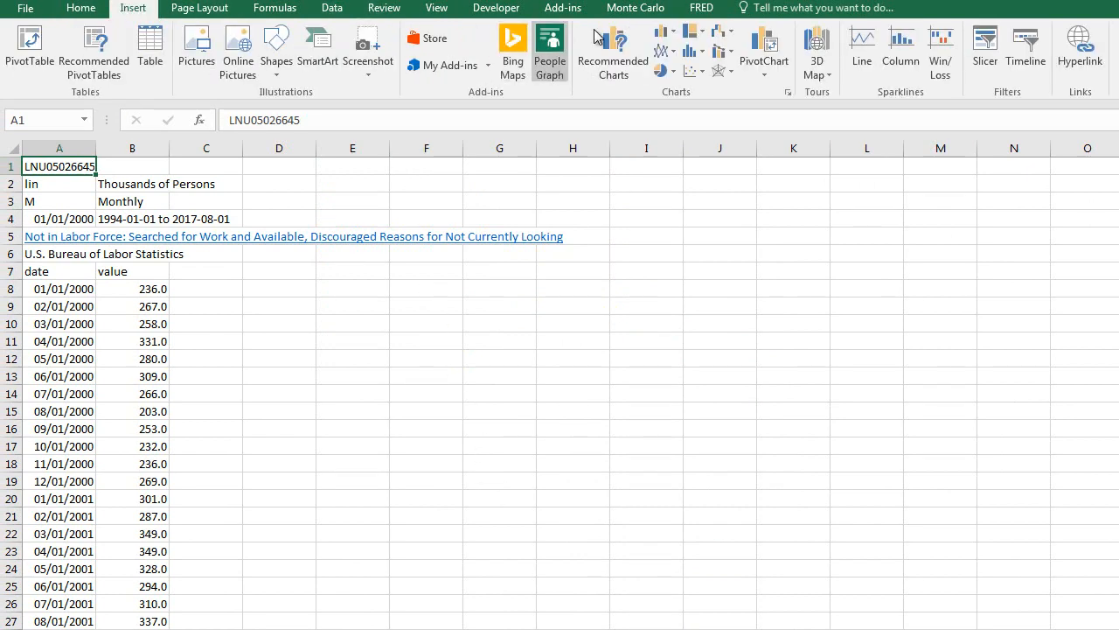
click(666, 33)
click(678, 75)
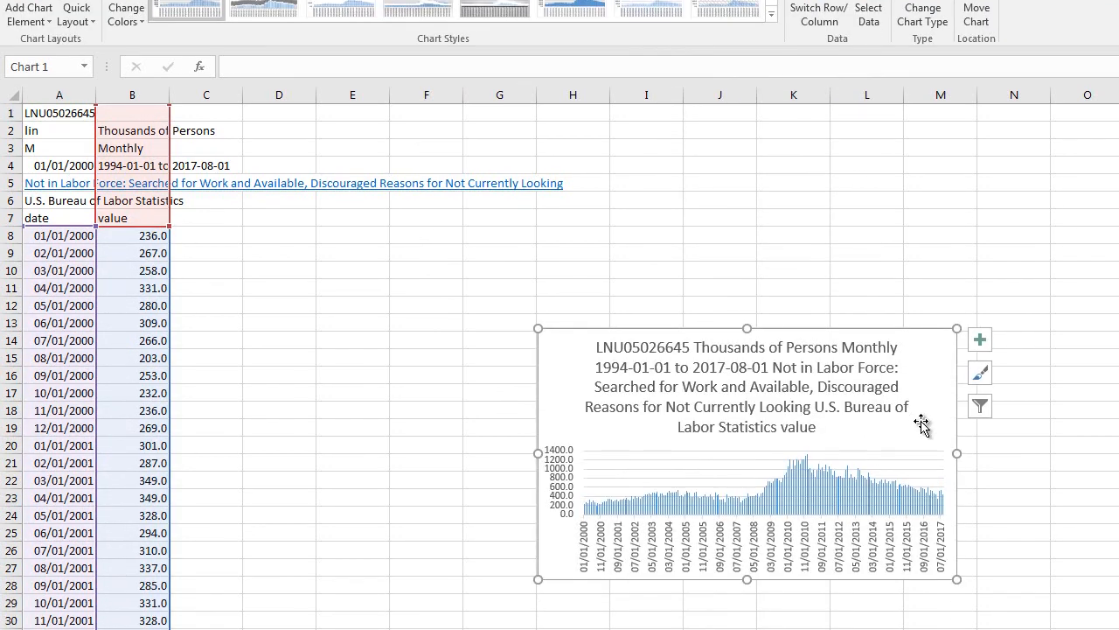
Remove the existing LNU05026645 series from the chart's data source.
right_click(921, 476)
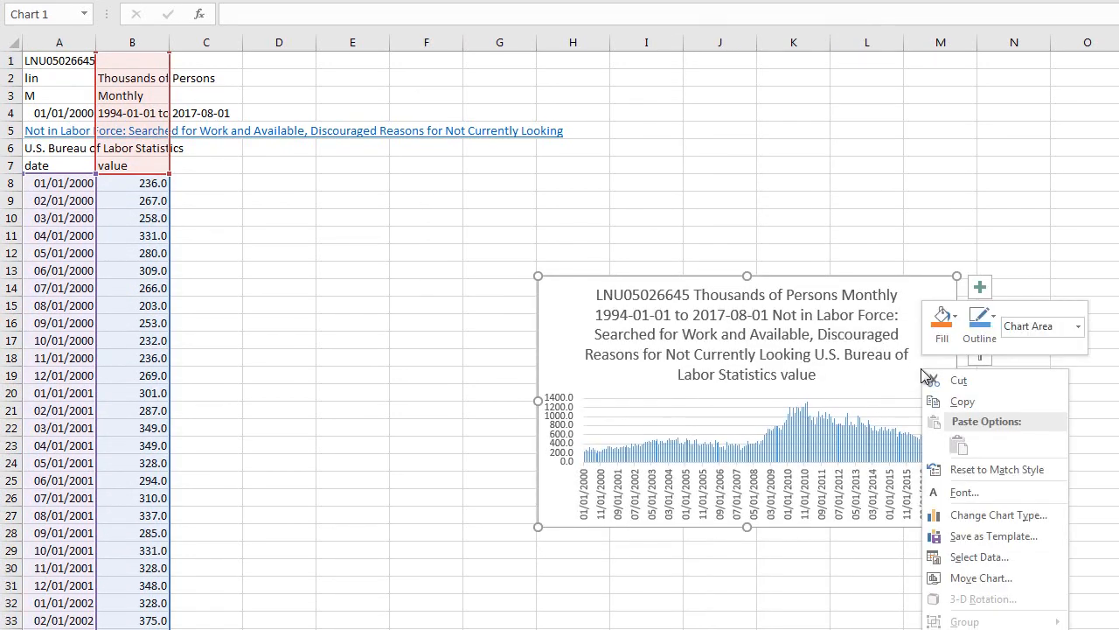
click(980, 557)
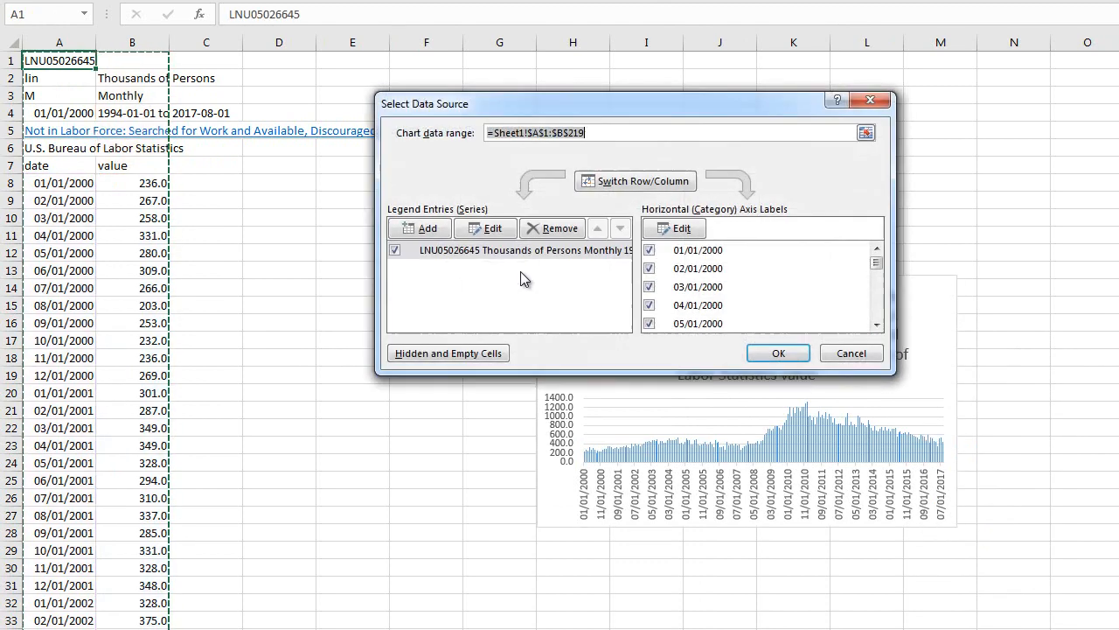
click(552, 232)
Add a chart series named Discouraged Workers with its values taken from Sheet1 cells B8:B219.
click(448, 229)
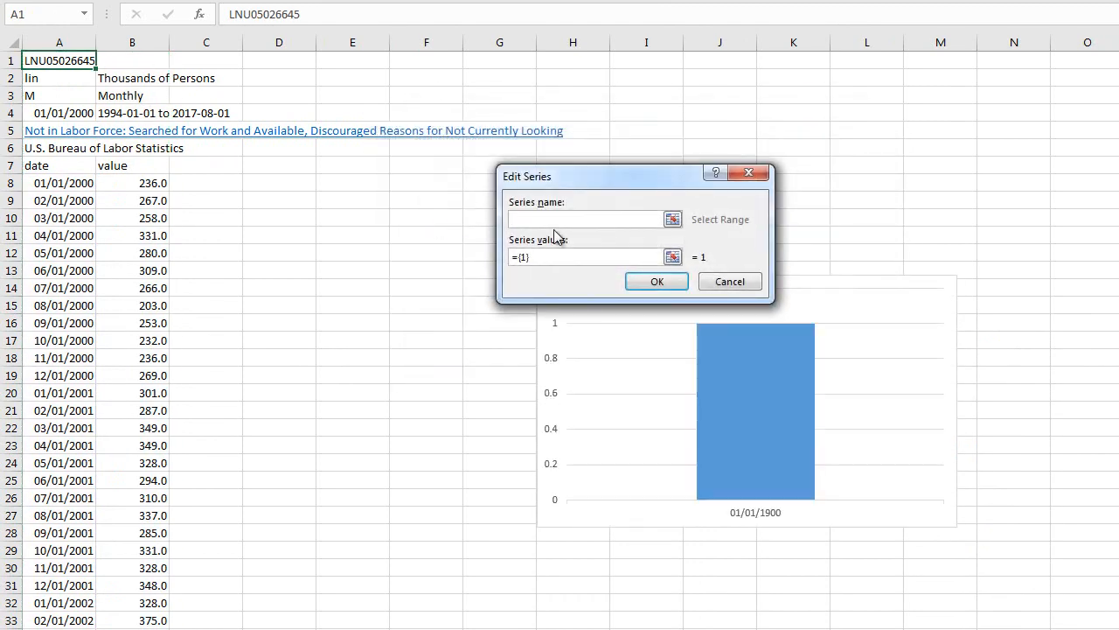
text(Discourage d Workers)
key(Tab)
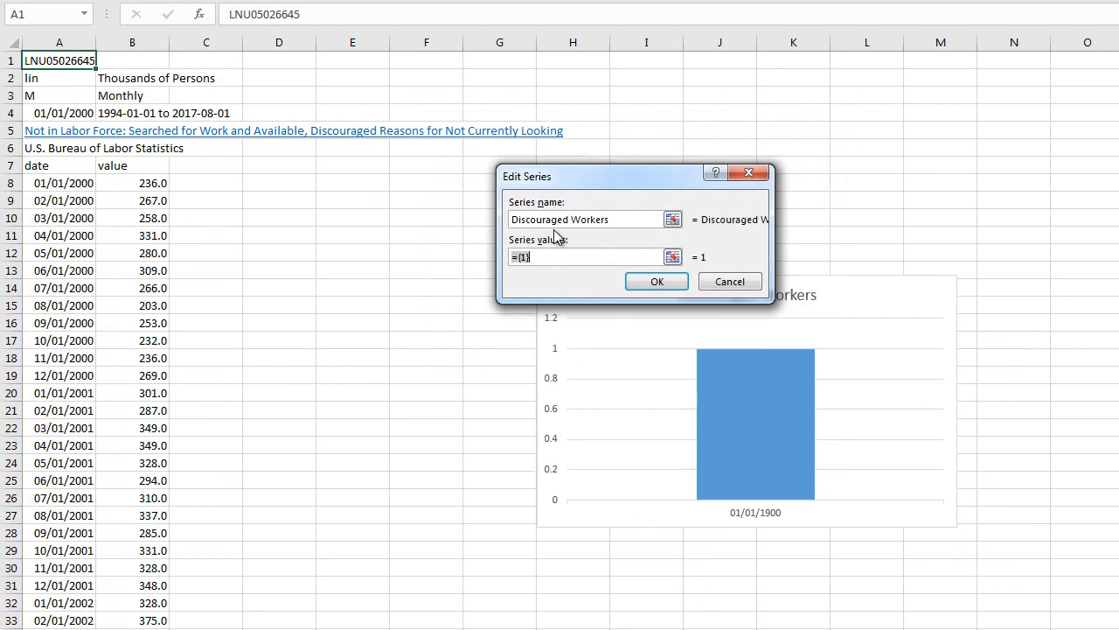
click(138, 175)
key(ctrl+shift+Down)
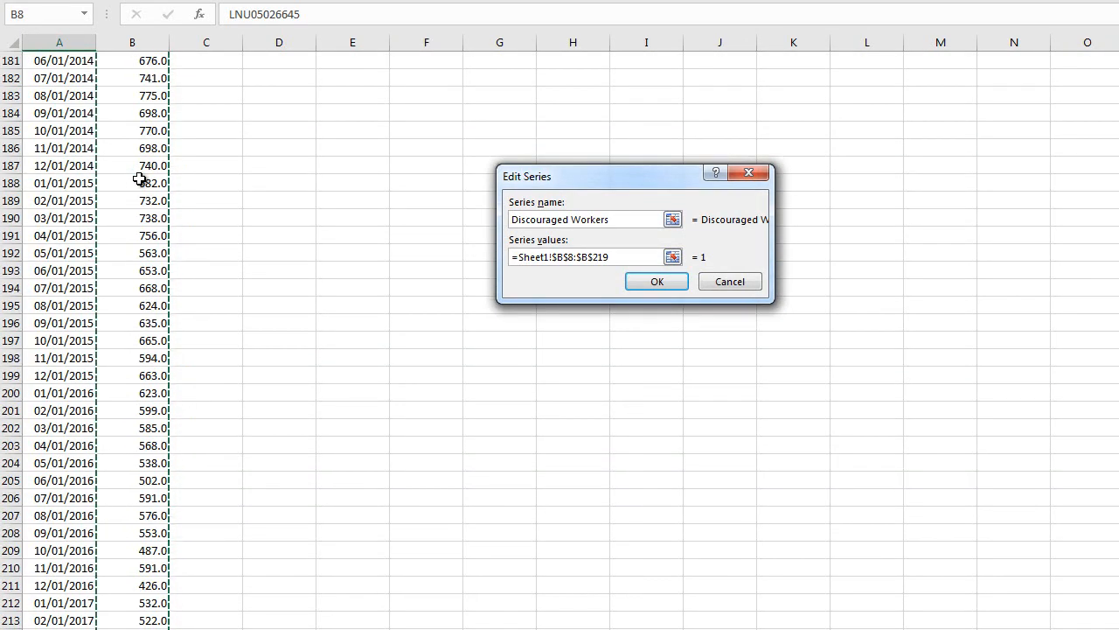
click(686, 284)
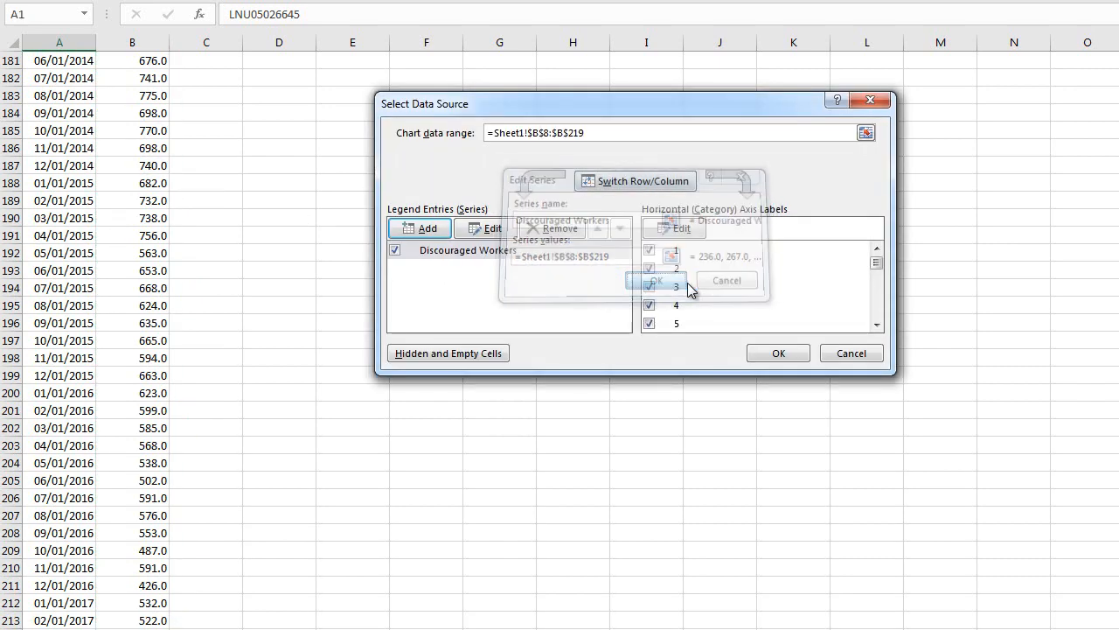
Set the horizontal axis labels to the dates in Sheet1 cells A9:A219 and apply the data source.
click(681, 228)
click(55, 112)
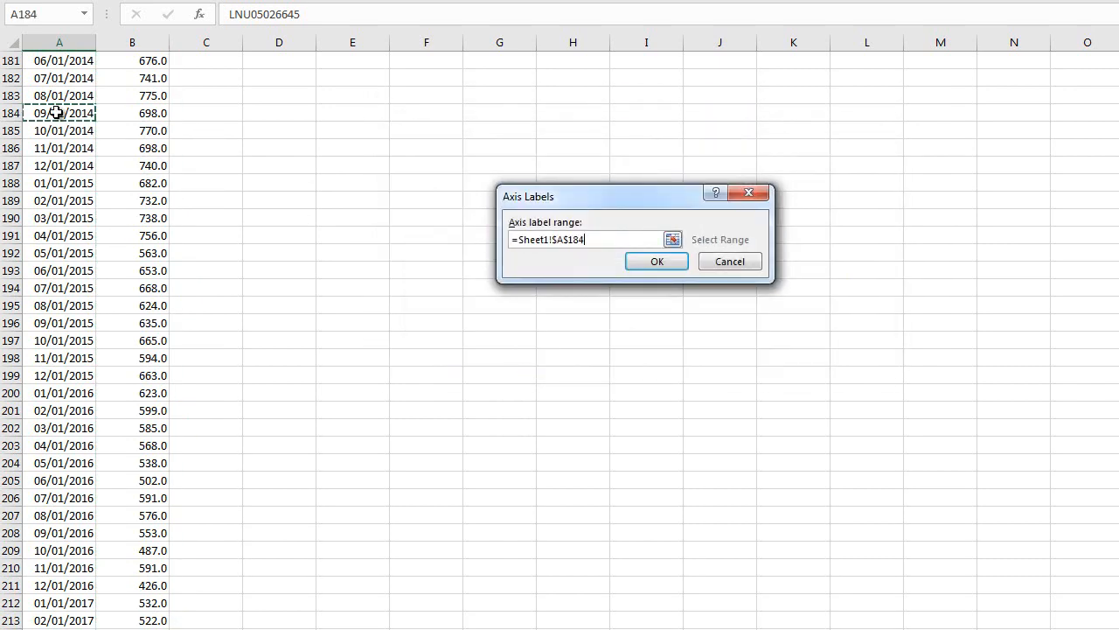
key(ctrl+Up)
key(Down)
key(Down)
key(Down)
key(Down)
key(Down)
key(Down)
key(Down)
key(Down)
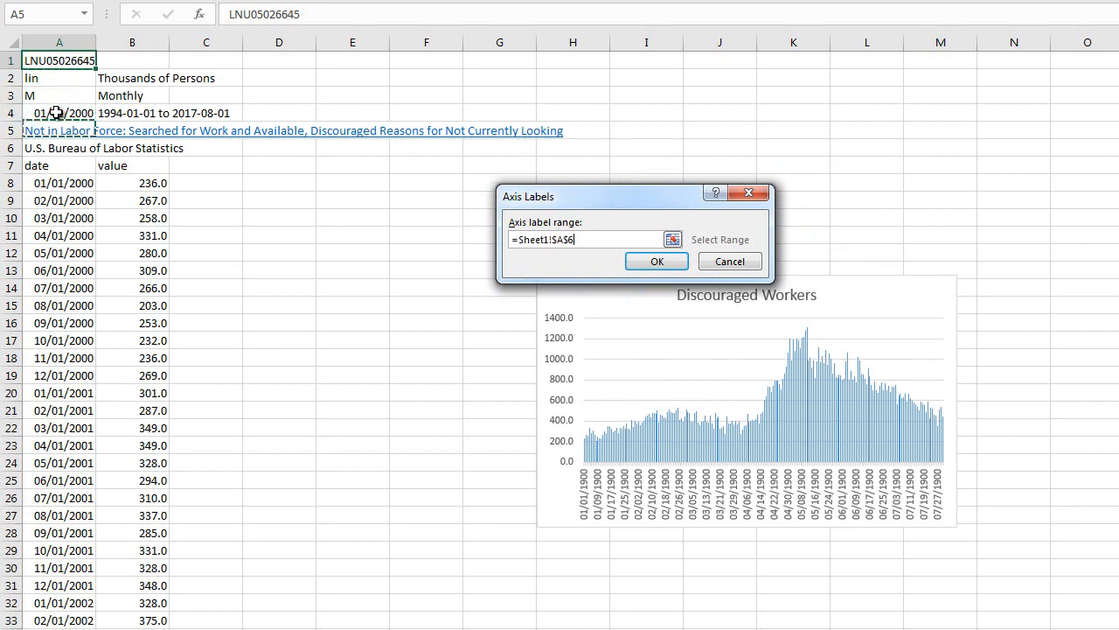
key(ctrl+shift+Down)
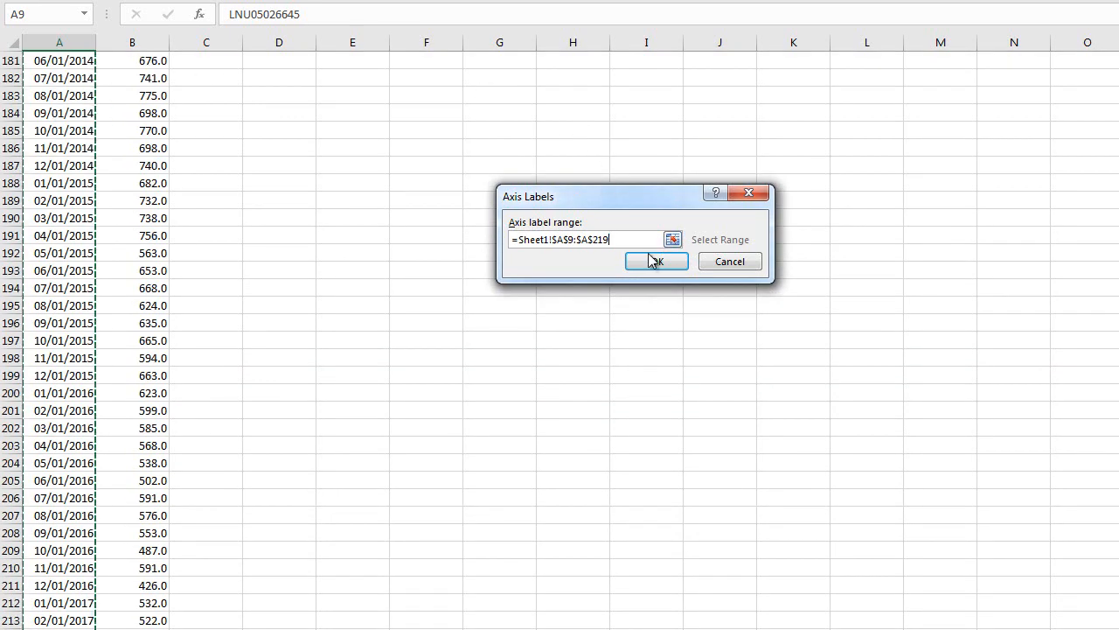
click(656, 262)
click(792, 350)
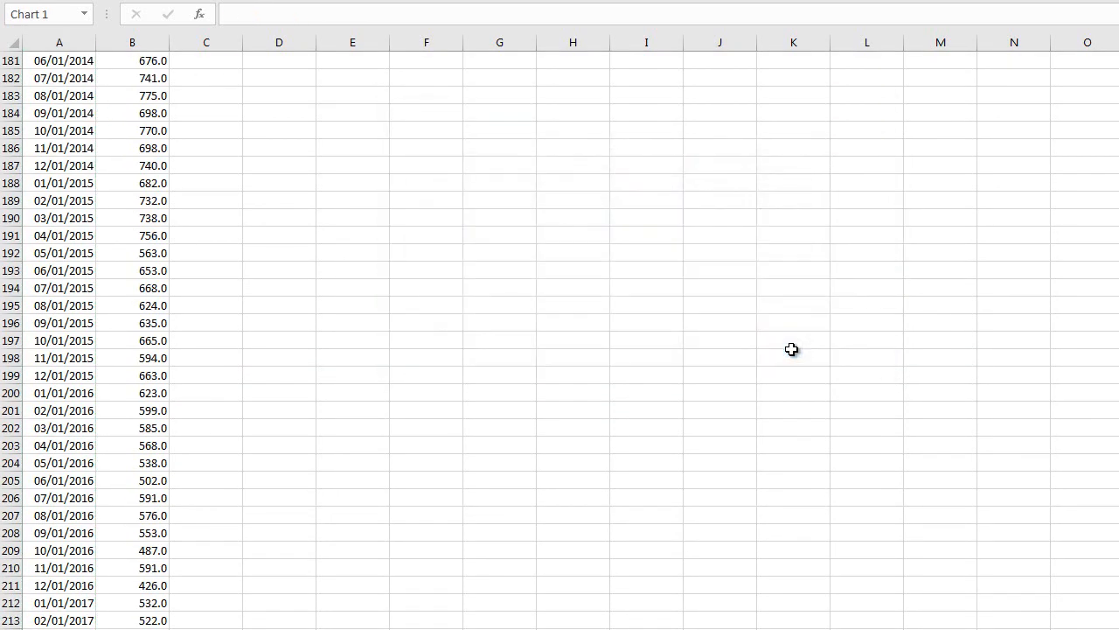
Move the Discouraged Workers chart to its own new sheet named Chart1.
click(791, 350)
key(ctrl+Home)
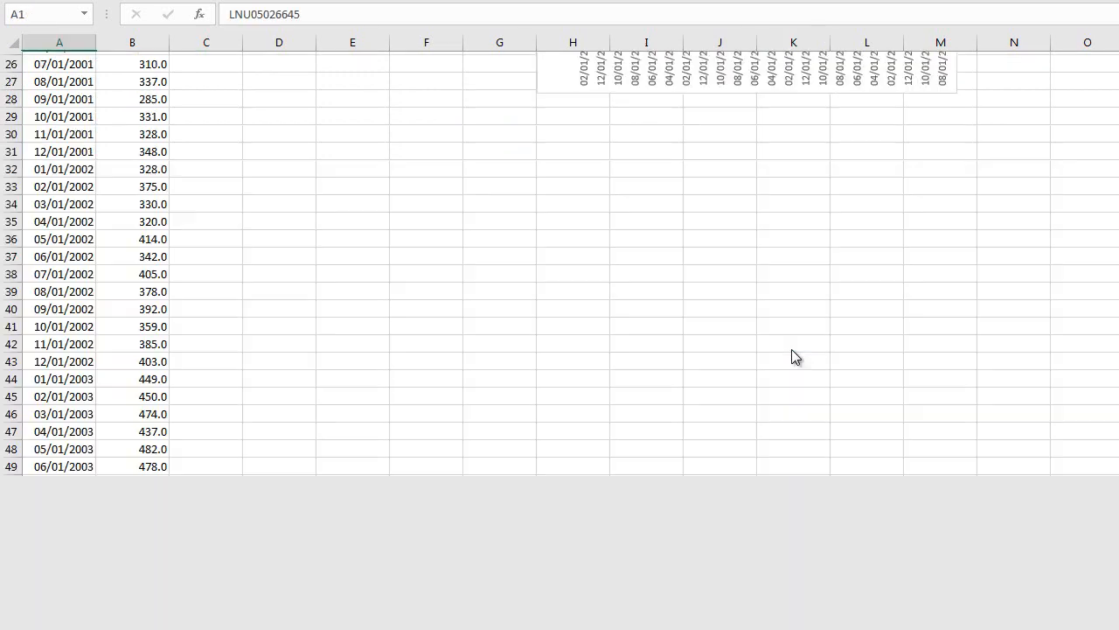
click(901, 301)
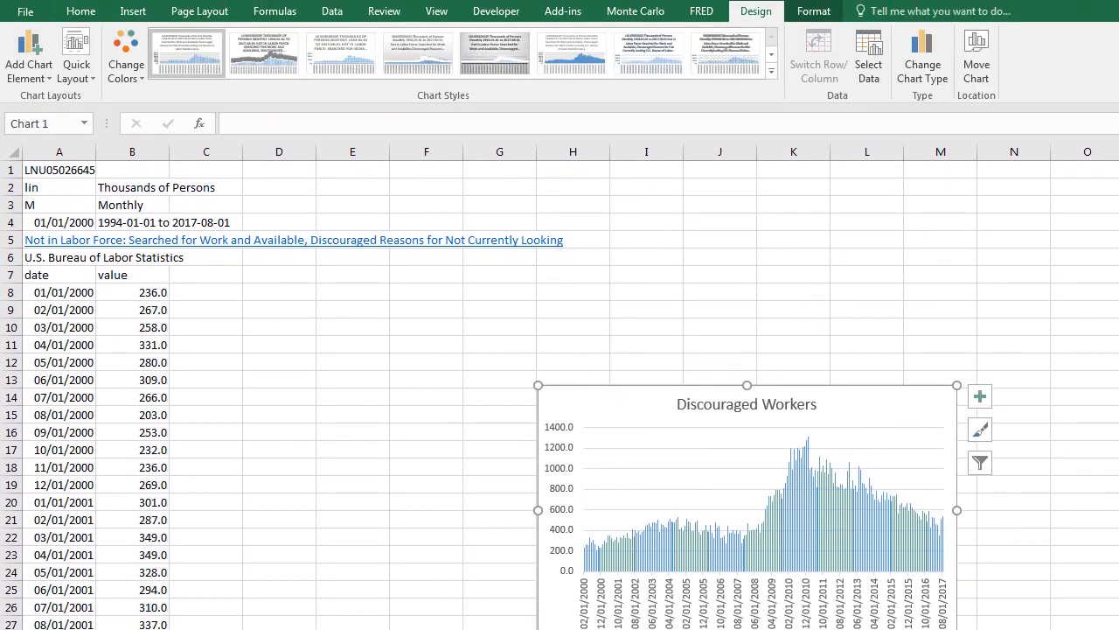
click(977, 61)
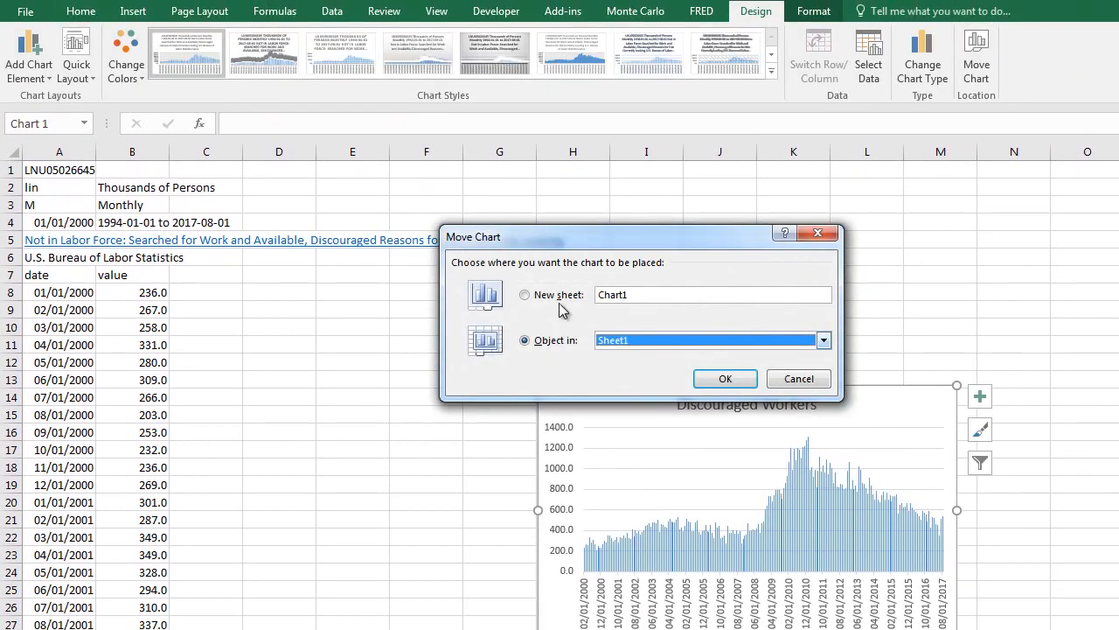
click(526, 296)
click(725, 378)
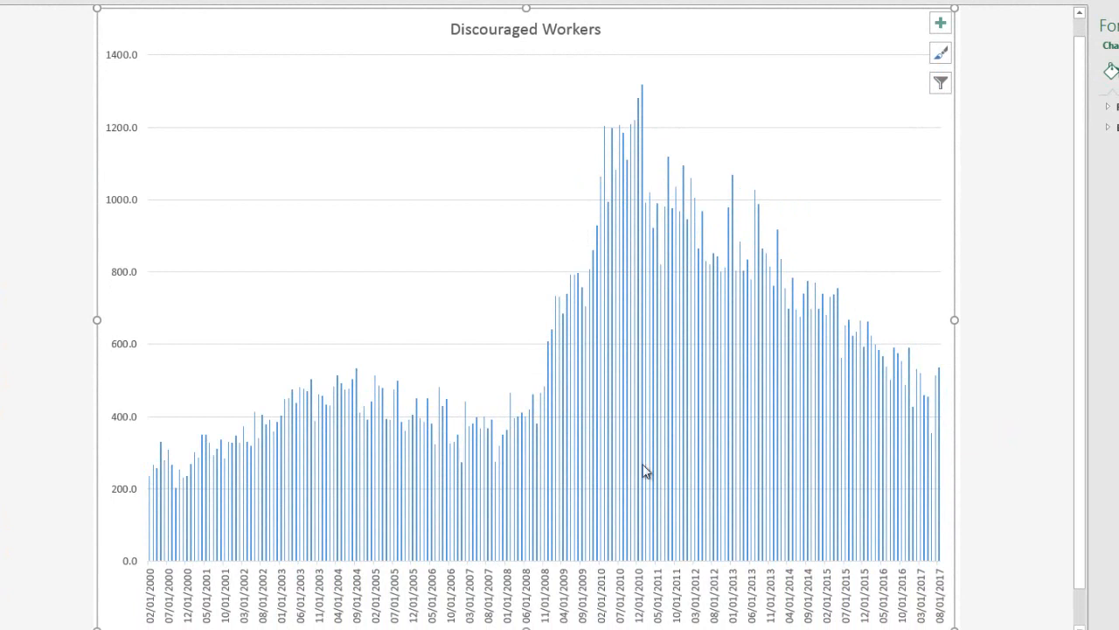
Examine the last rows of the monthly data on Sheet1 and the first empty row below them.
mouse_move(723, 519)
mouse_move(800, 399)
click(210, 629)
click(314, 404)
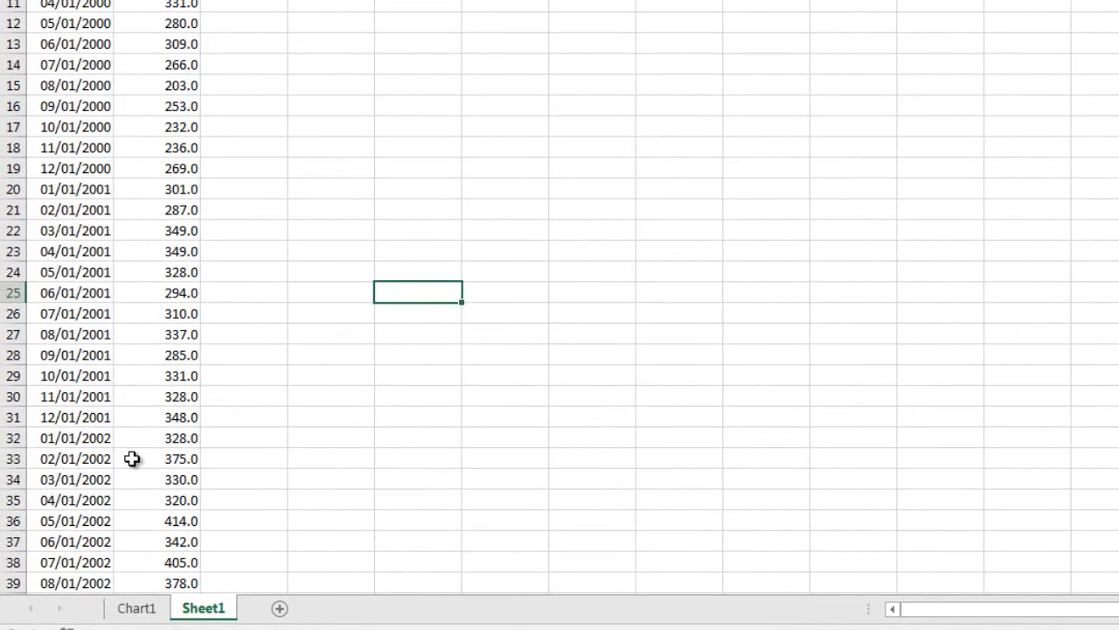
click(132, 457)
key(ctrl+Down)
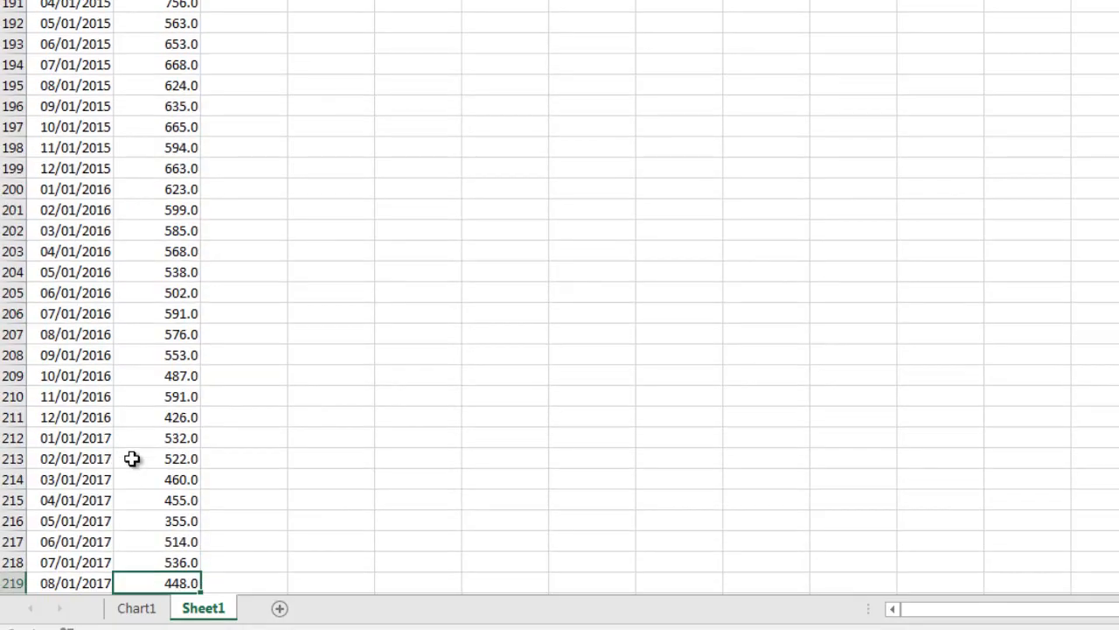
key(Down)
key(Down)
key(Down)
key(Down)
key(Down)
key(Up)
key(Up)
key(Up)
key(Up)
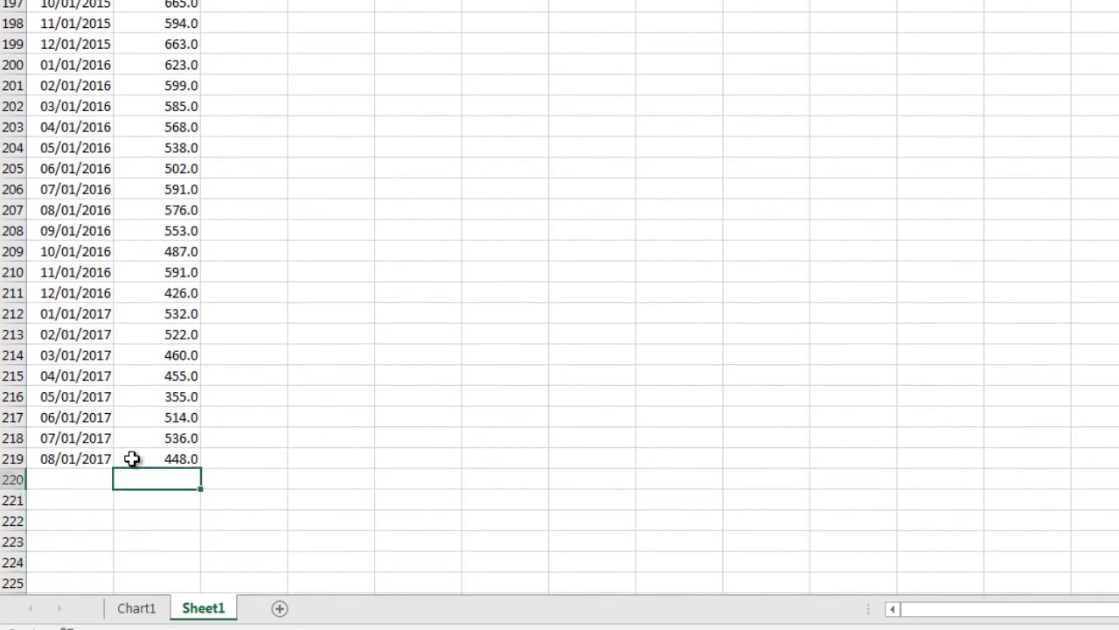
key(Up)
key(Left)
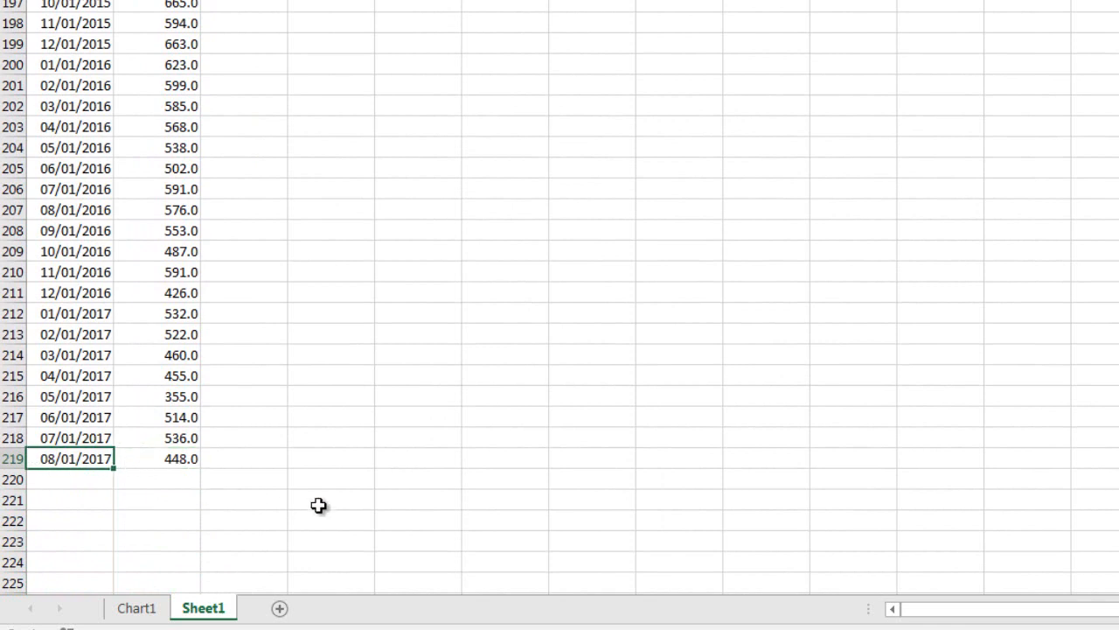
key(Down)
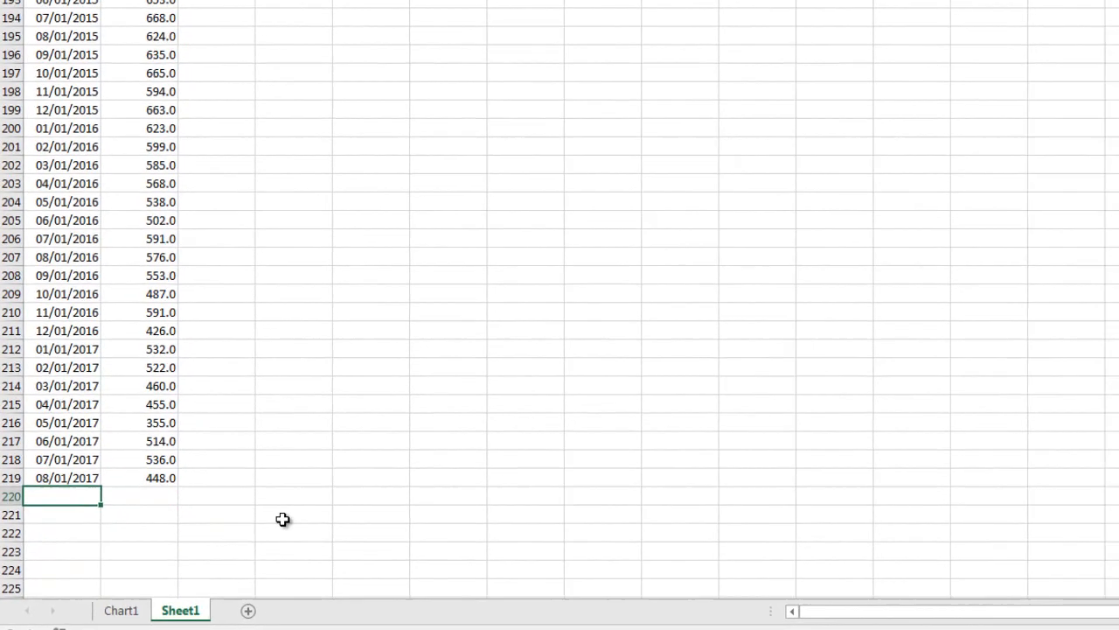
Review the value range of the Discouraged Workers series in the data source of the chart on Chart1.
key(ctrl+Page_Up)
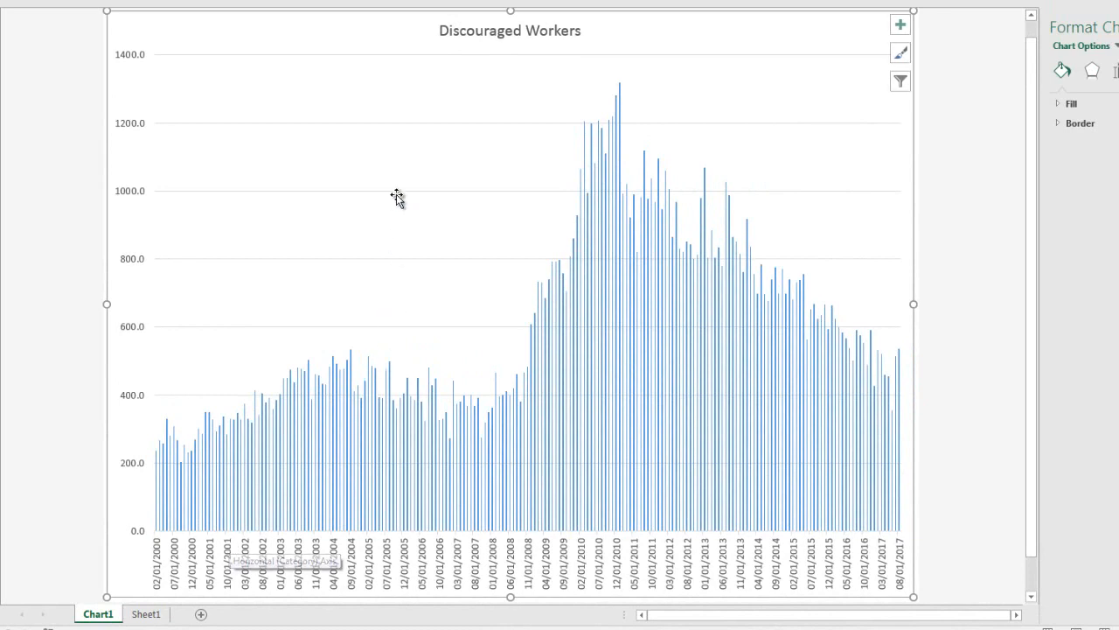
right_click(394, 155)
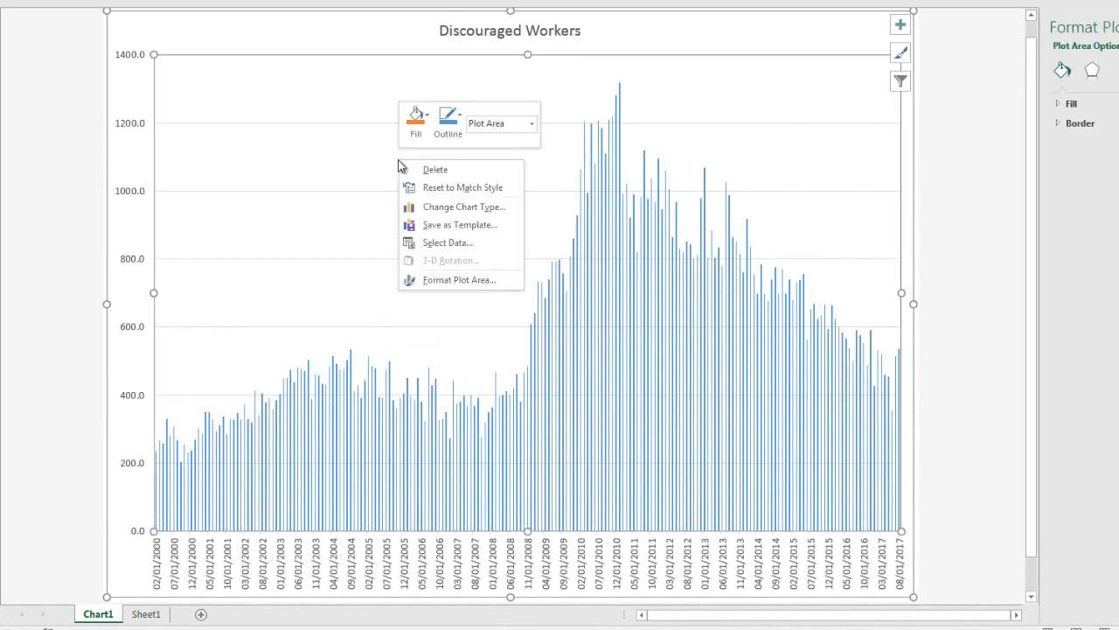
click(427, 245)
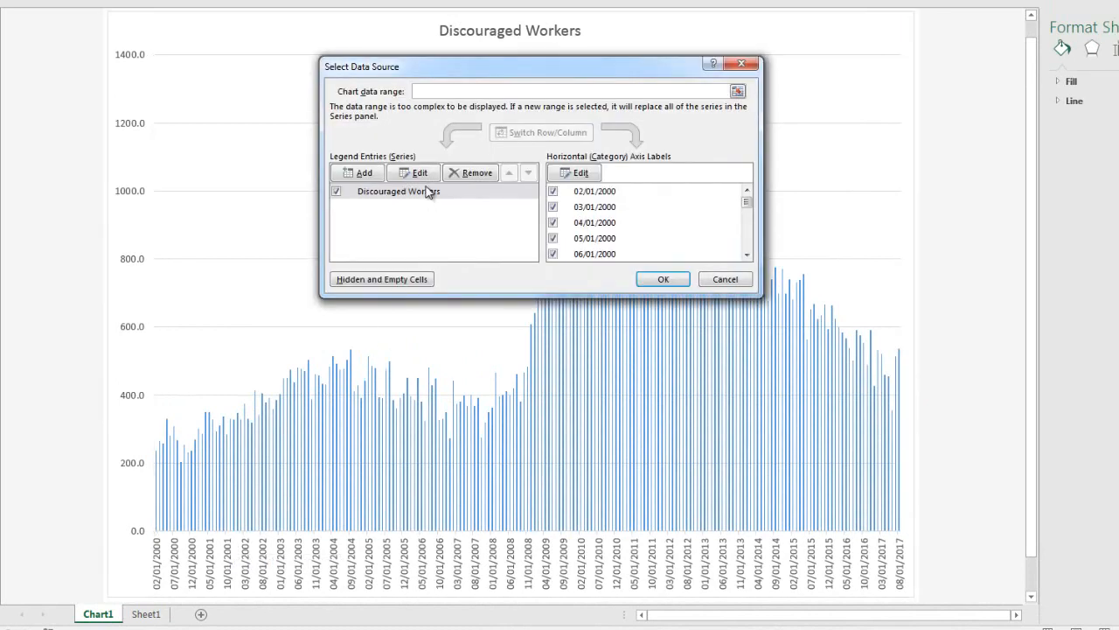
click(414, 172)
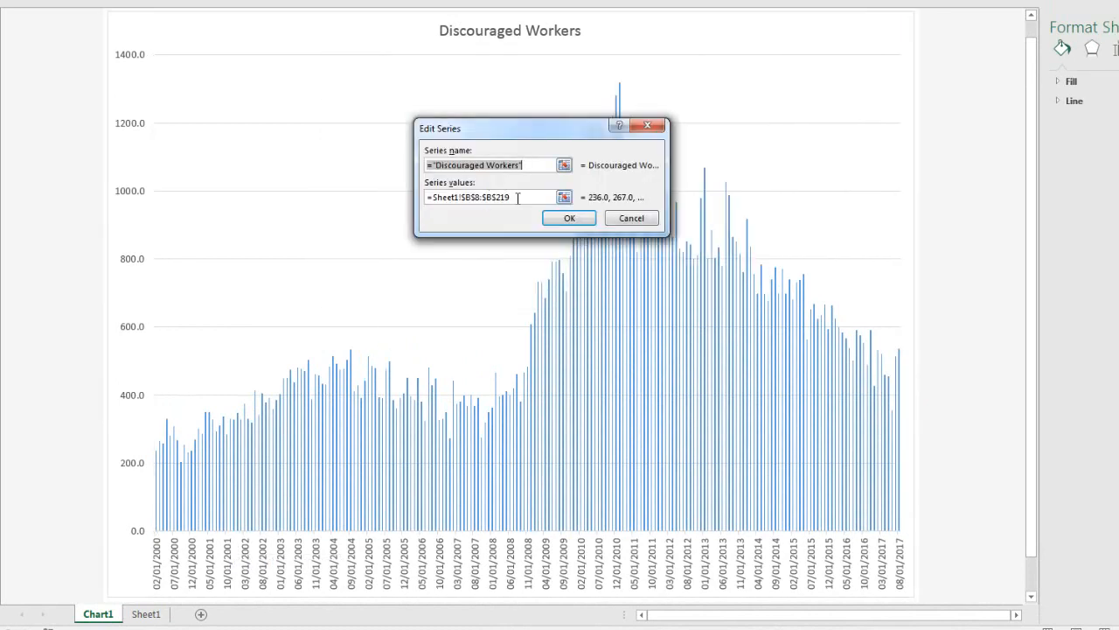
click(566, 218)
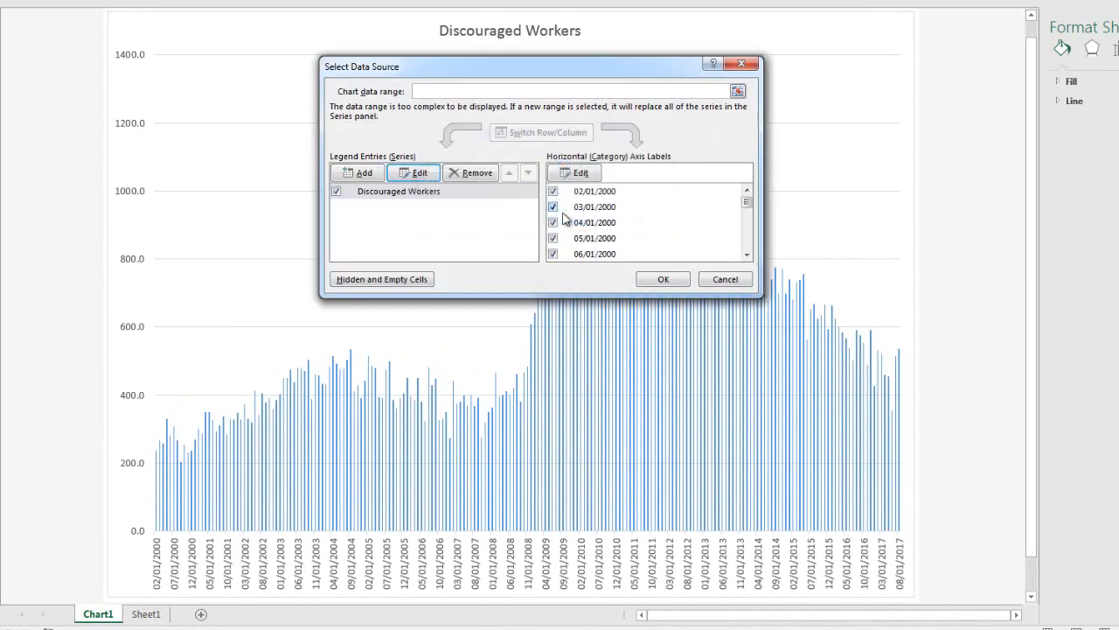
click(658, 282)
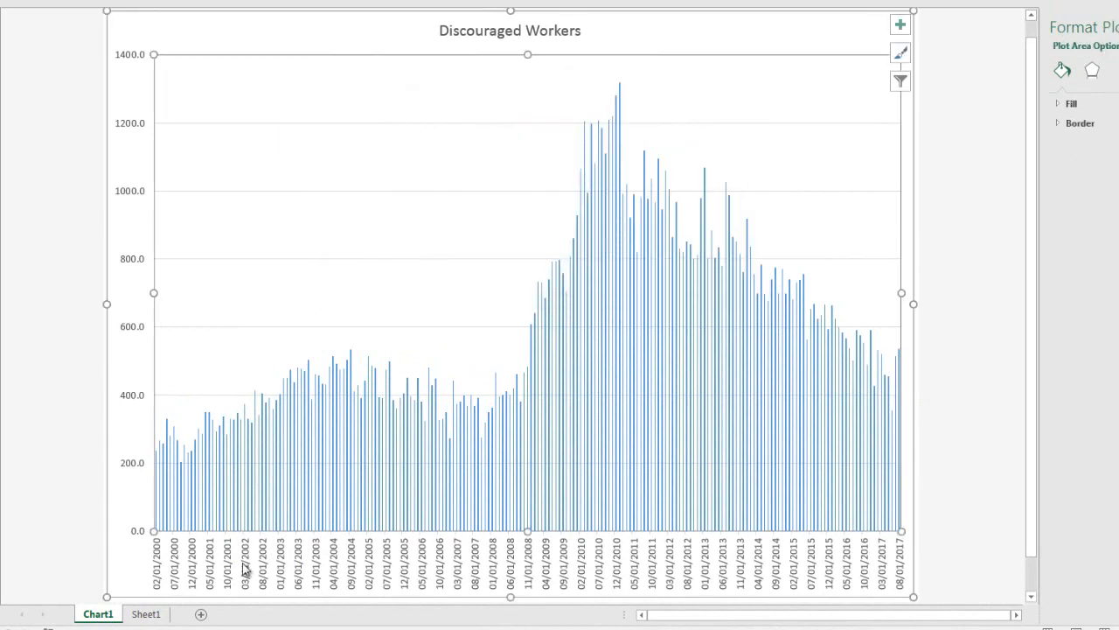
Return to Sheet1 and look at the empty row below the end of the data.
click(146, 614)
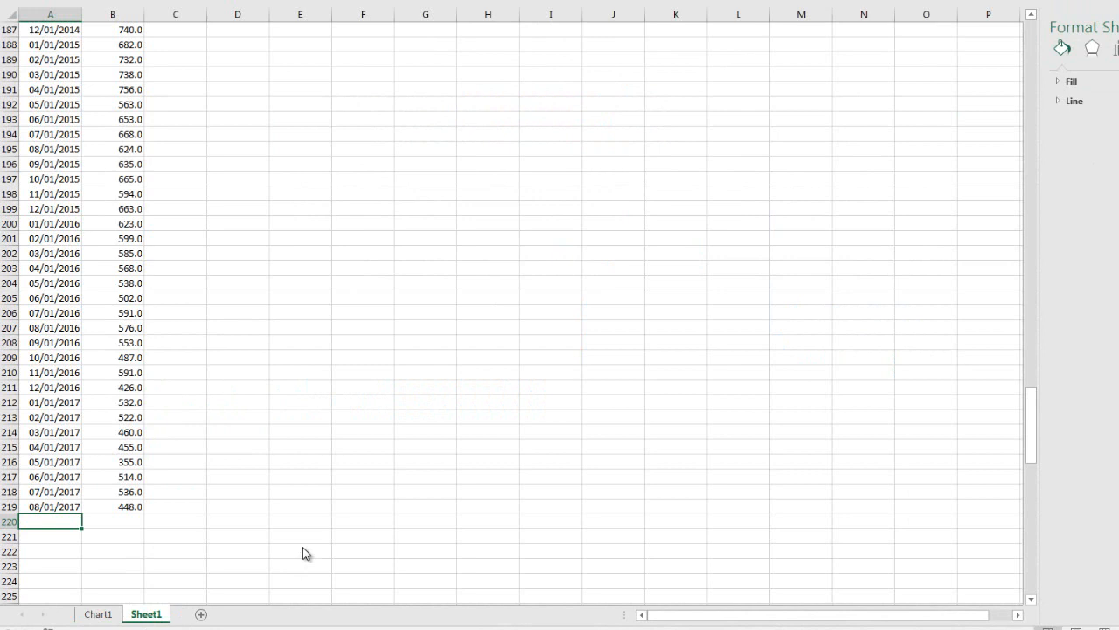
key(Right)
key(Right)
key(Left)
key(Left)
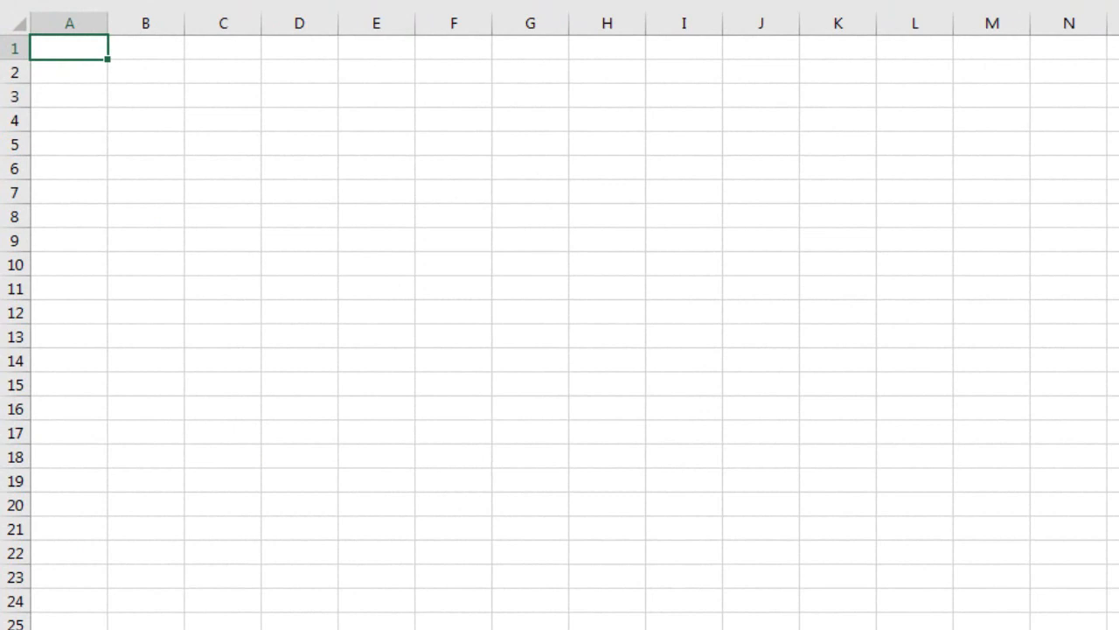
Enter 1, 3 and 4 in cells D3:D5 of the blank sheet.
click(317, 103)
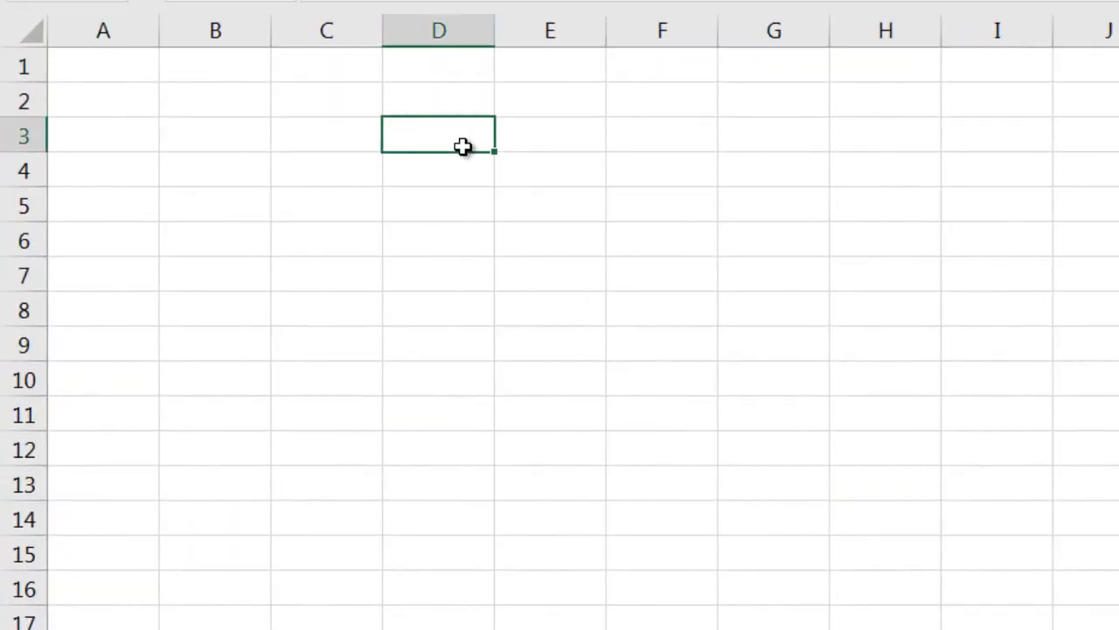
text(1)
key(Return)
text(3)
key(Return)
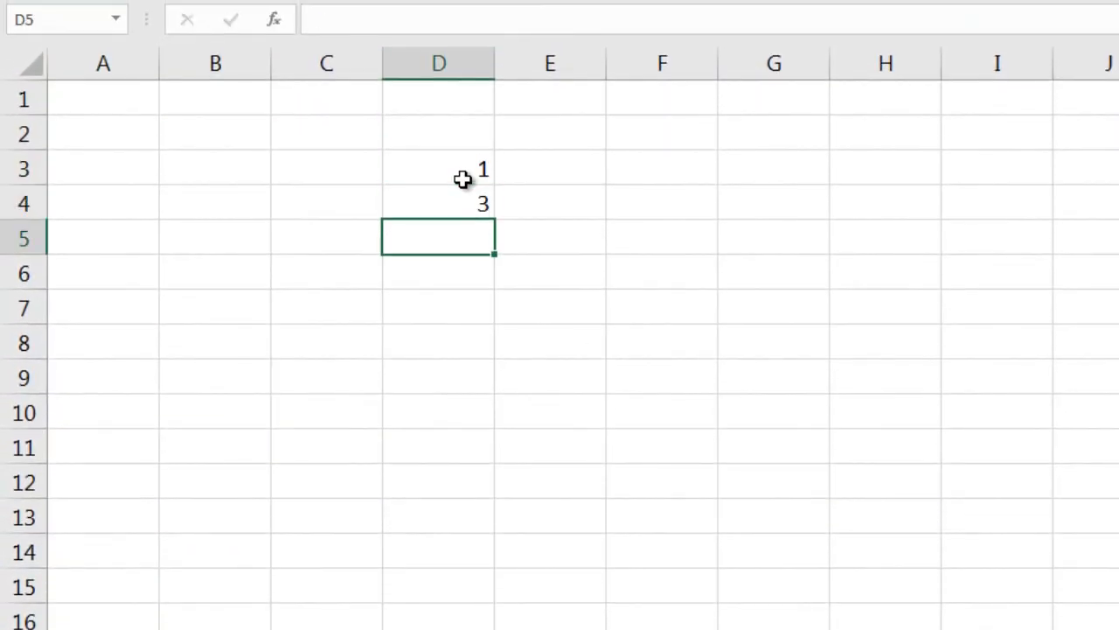
text(4)
key(ctrl+Return)
Enter 2, 4 and 7 in cells G3:G5 as a second column of numbers.
key(Down)
key(Right)
key(Right)
key(Right)
key(Right)
key(Up)
key(Up)
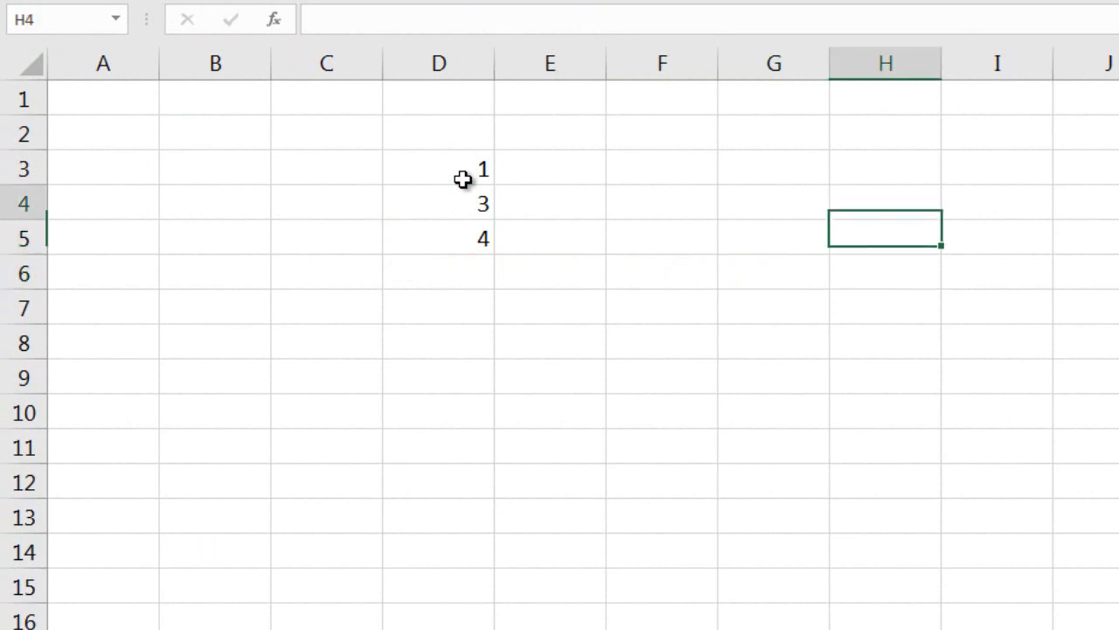
key(Up)
key(Left)
text(2)
key(Return)
text(4)
key(Return)
text(7)
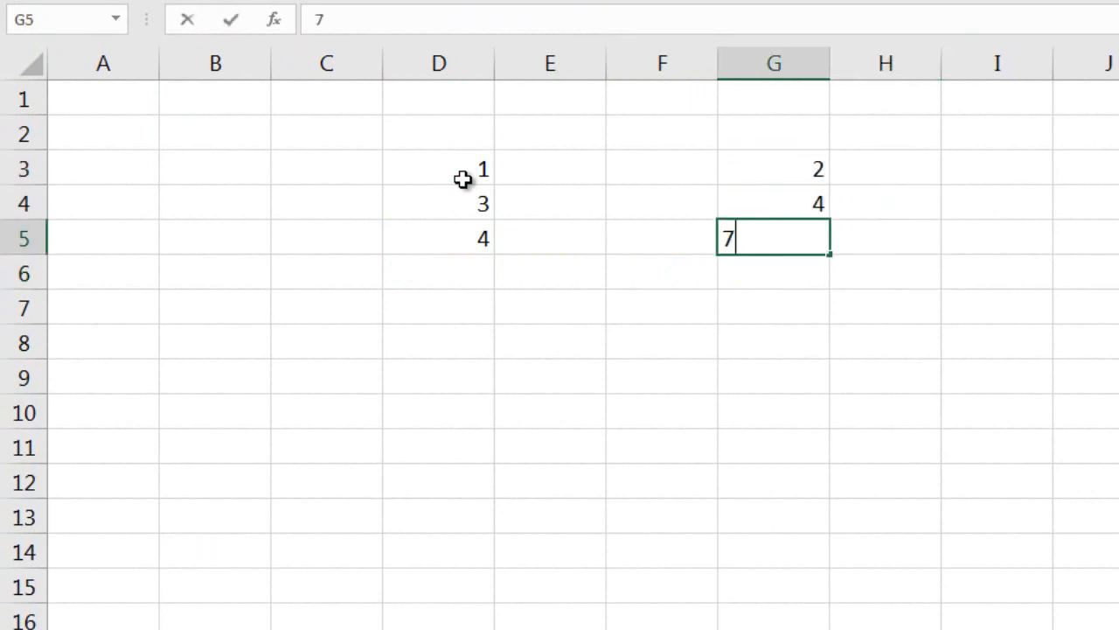
key(Return)
key(Left)
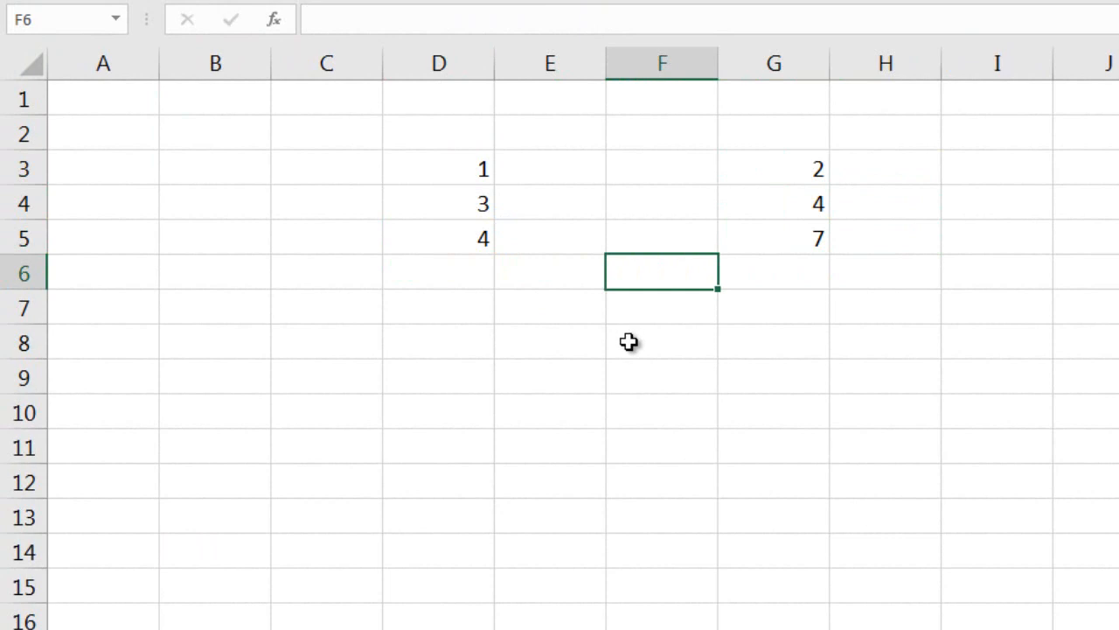
Insert an empty column at column F between the two columns of numbers.
key(ctrl+space)
key(ctrl+shift+plus)
key(Down)
key(Left)
key(Right)
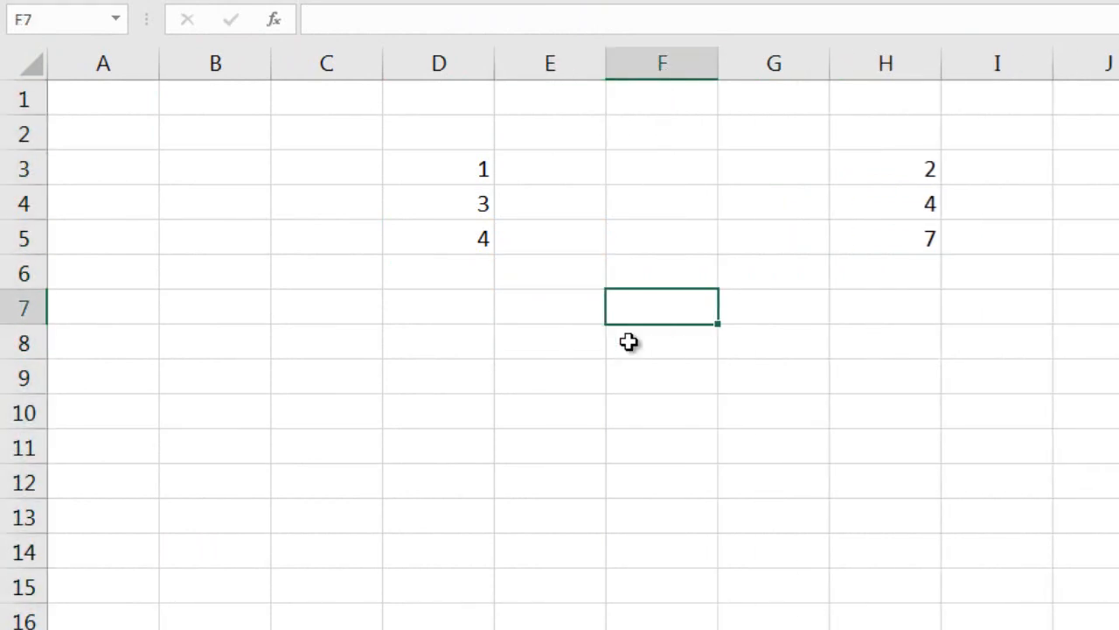
Enter a formula in cell F6 that sums the first column of numbers, D3:D5.
key(Up)
text(=sum)
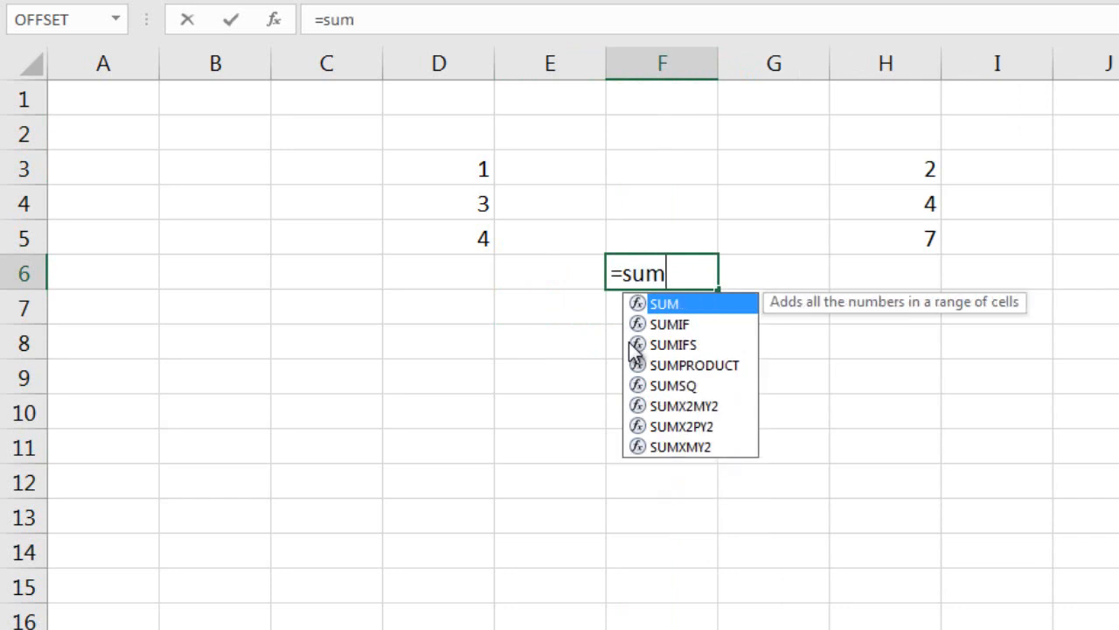
text(()
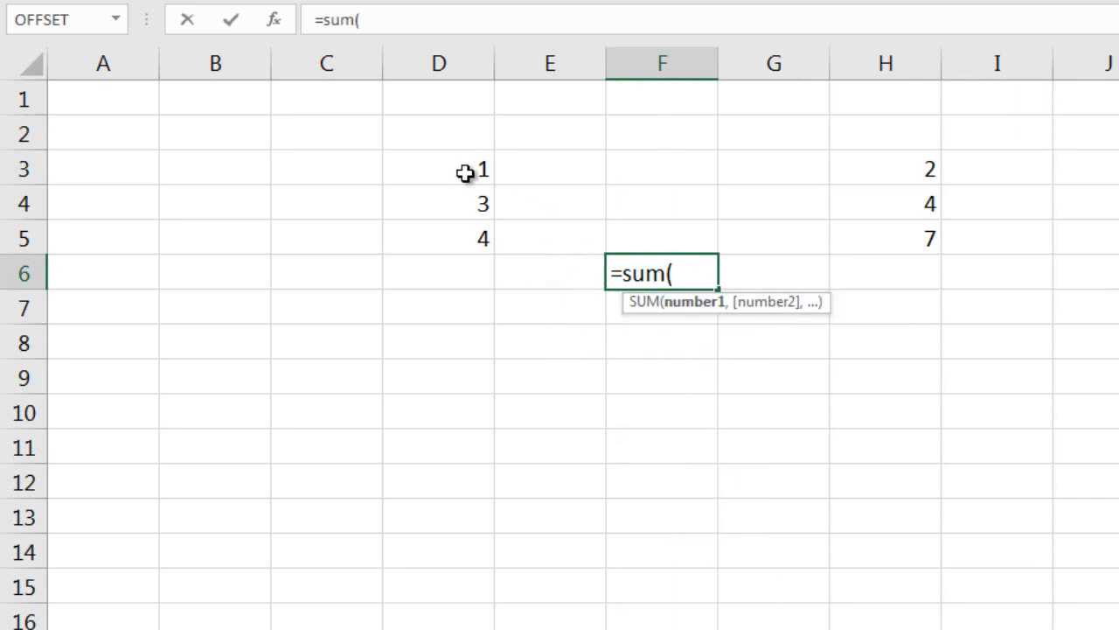
drag(464, 172, 462, 233)
key(Return)
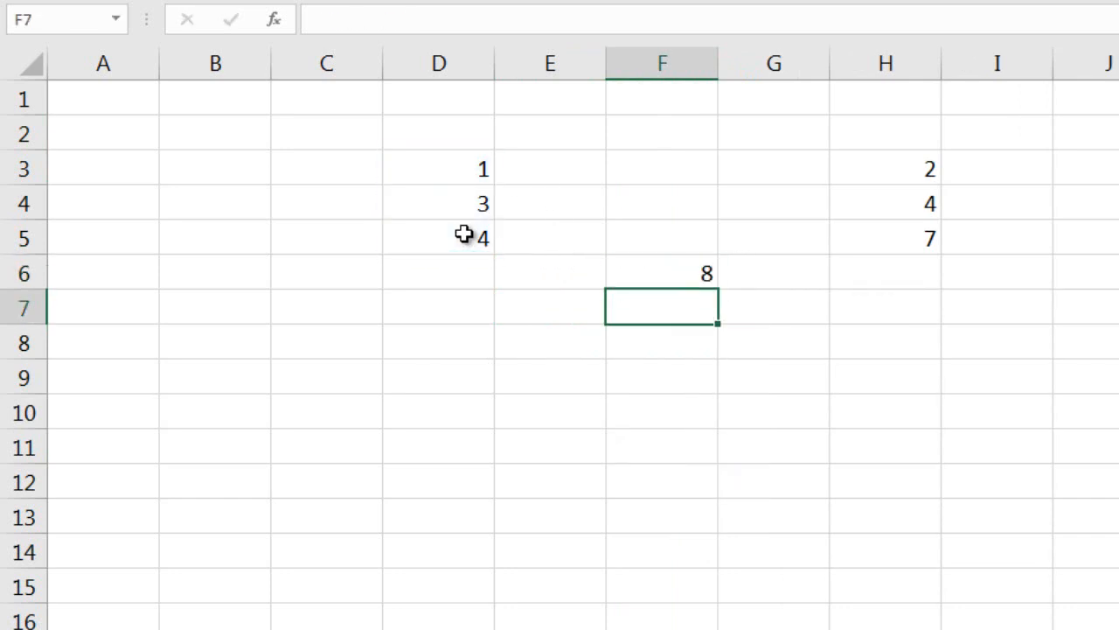
Enter 4 in cell D6 as an additional number below the first column.
key(Up)
key(Left)
key(Left)
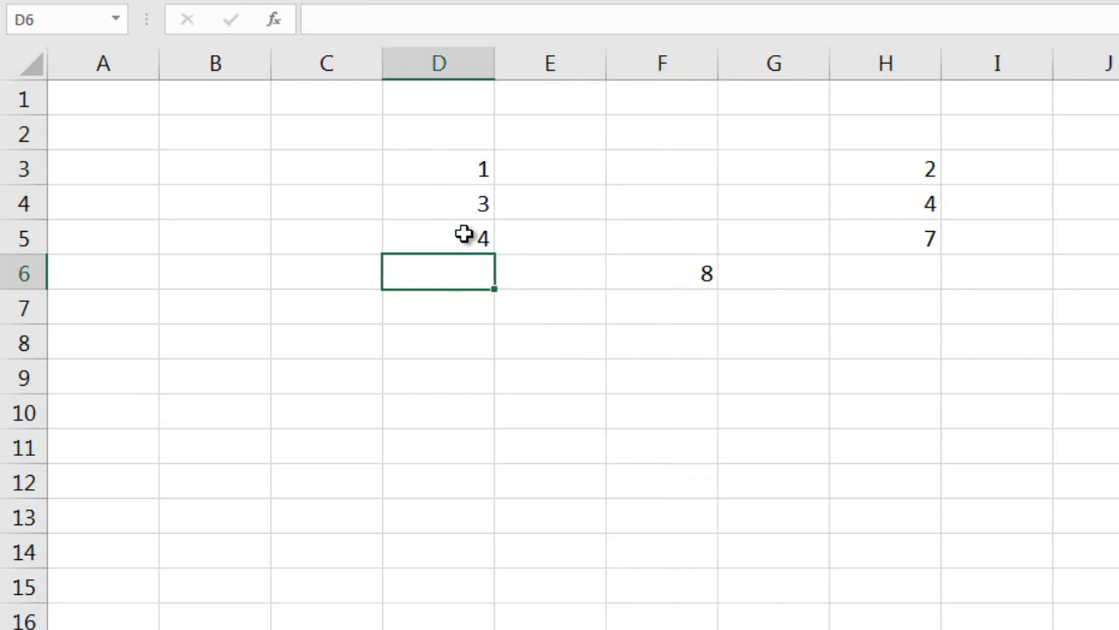
text(4)
key(Return)
key(Up)
Extend the range of the SUM formula in F6 to D3:D6.
key(Right)
key(Right)
click(400, 30)
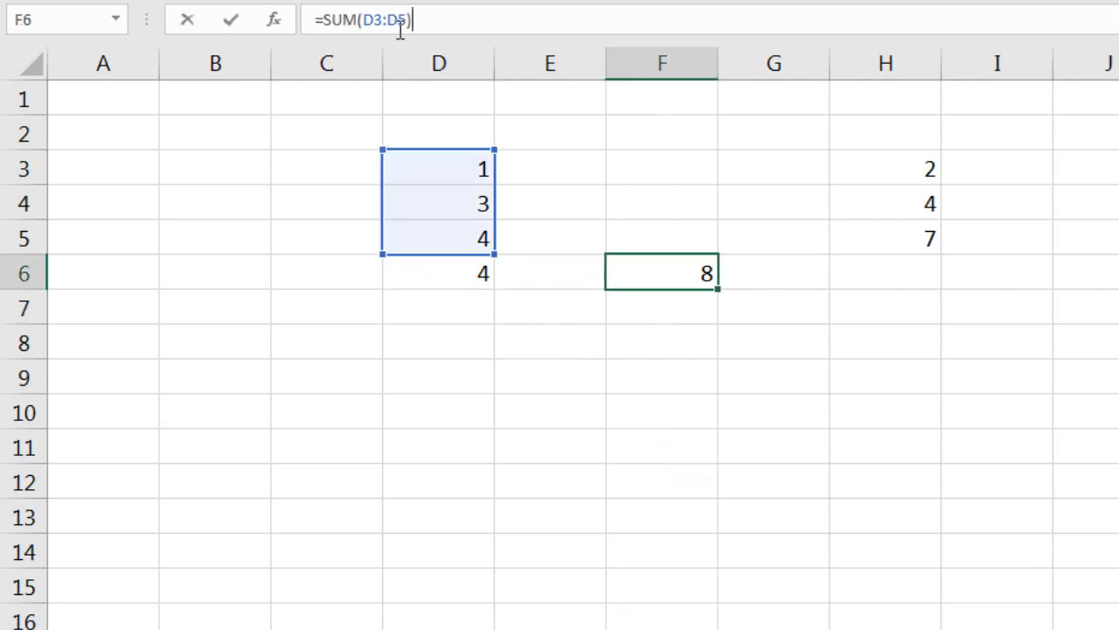
drag(399, 30, 408, 30)
text(6)
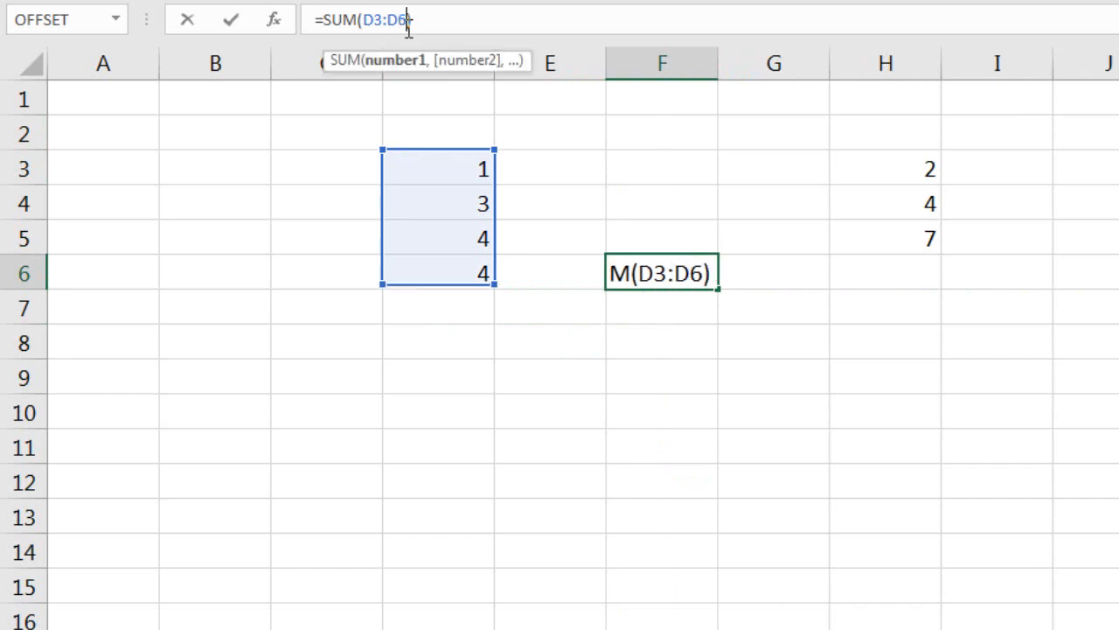
key(Return)
key(Up)
Undo the range change in F6 and the entry in D6, and review the SUM formula in F6.
key(ctrl+z)
key(ctrl+z)
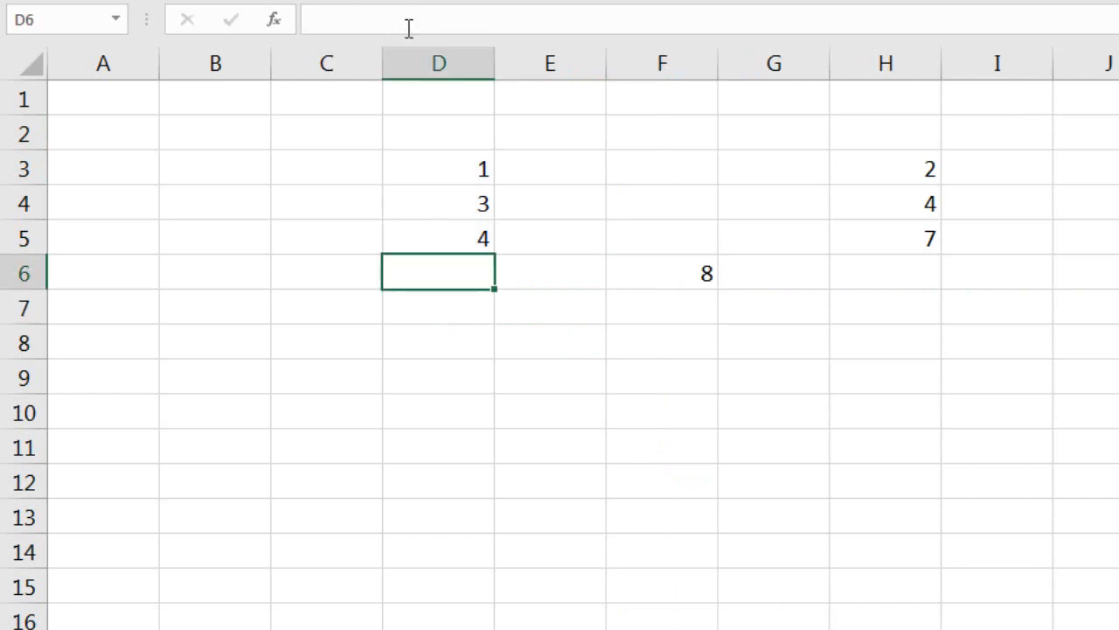
key(Right)
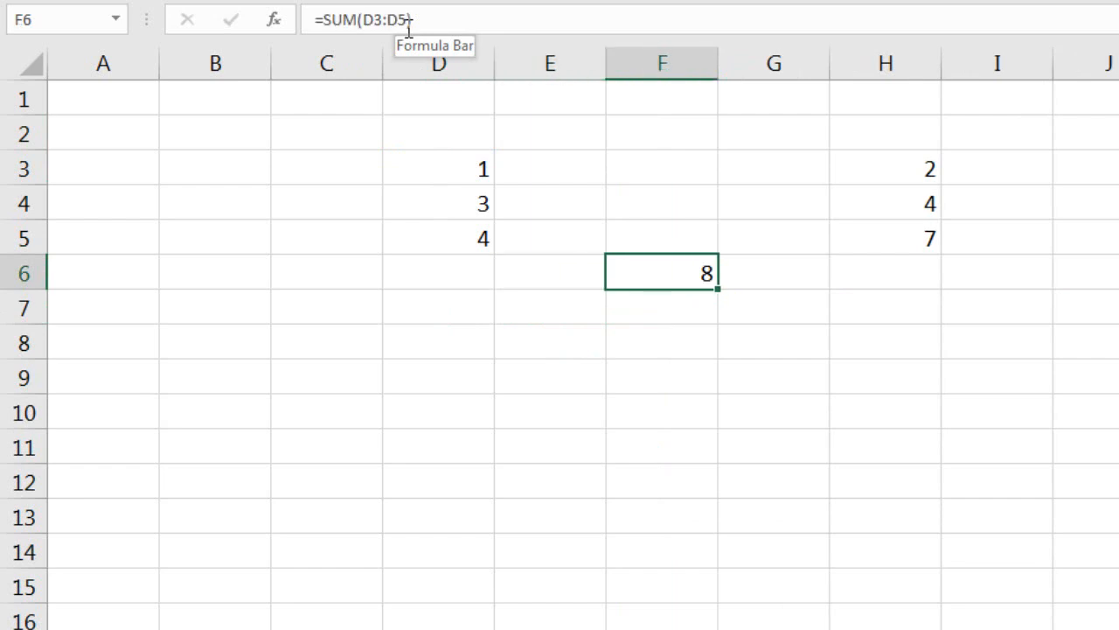
key(Left)
key(Left)
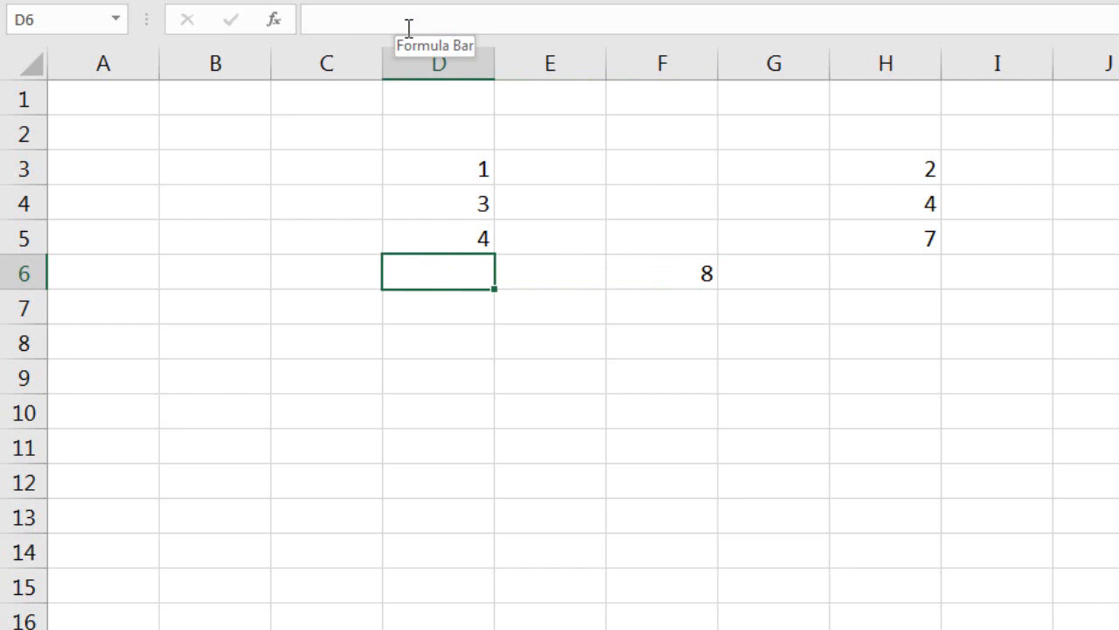
key(Right)
key(Right)
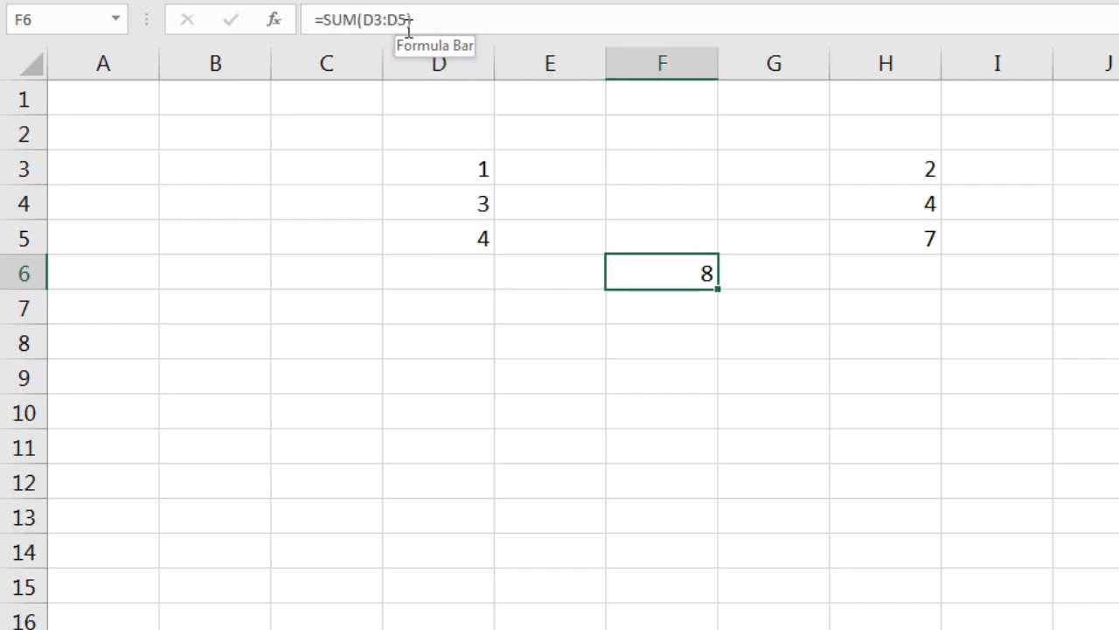
Enter =SUM(OFFSET(D3,0,0,3,1)) in cell F7 and compare it with the plain SUM formula in F6.
key(Down)
text(=)
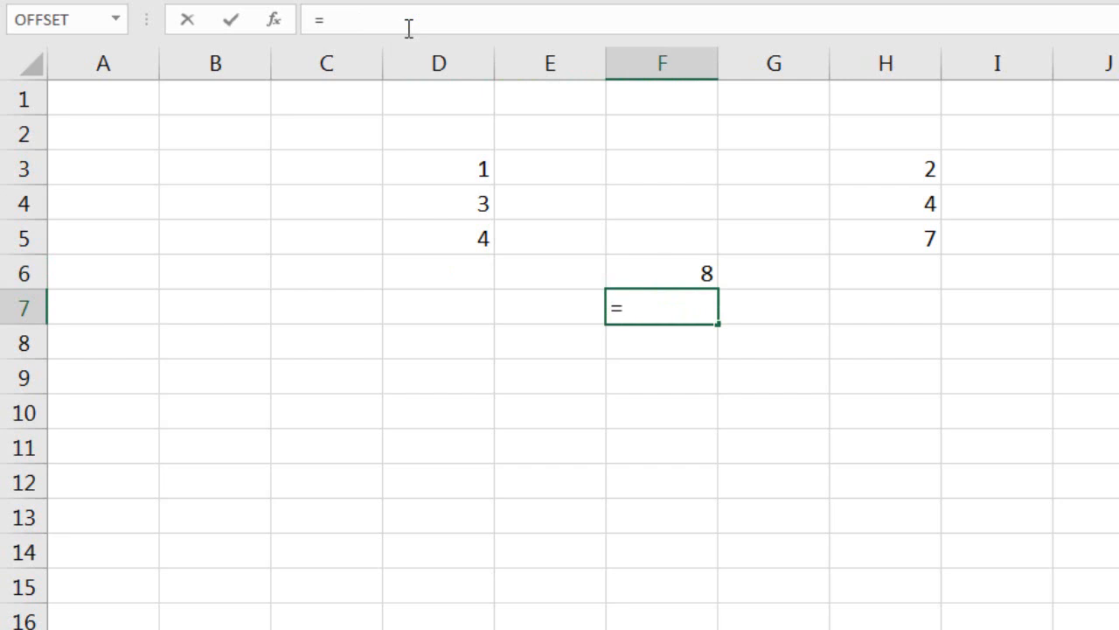
text(sum()
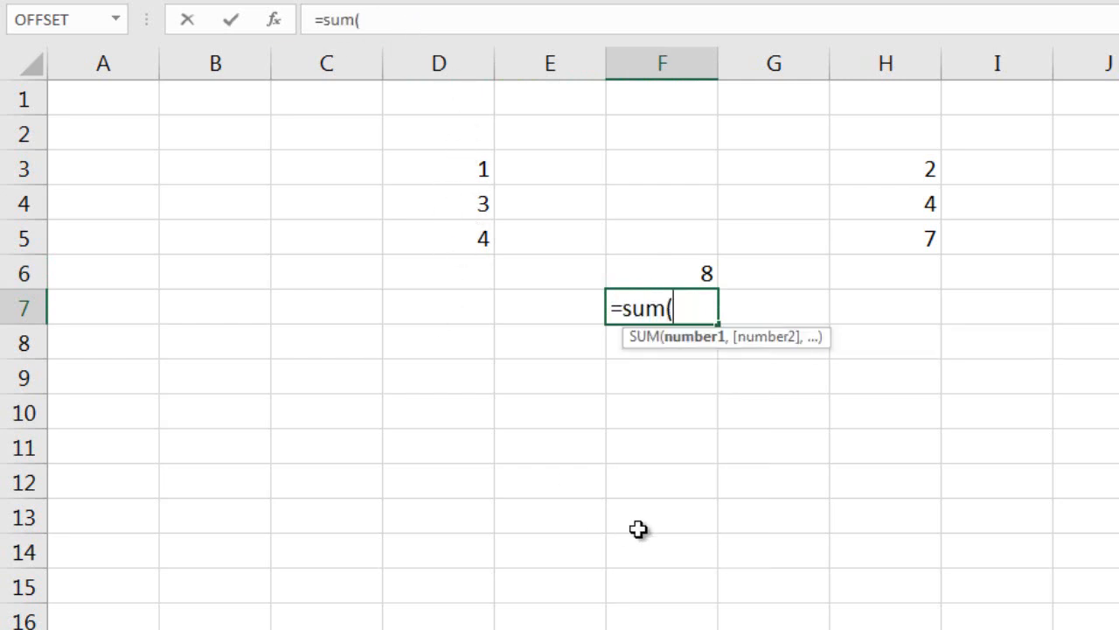
text(offse)
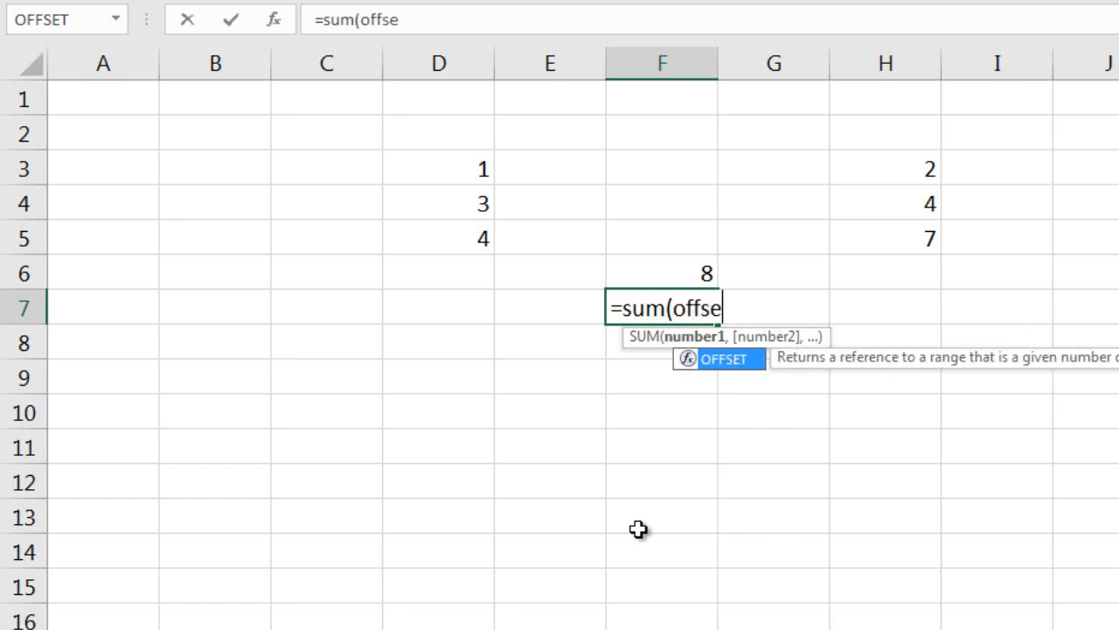
text(t()
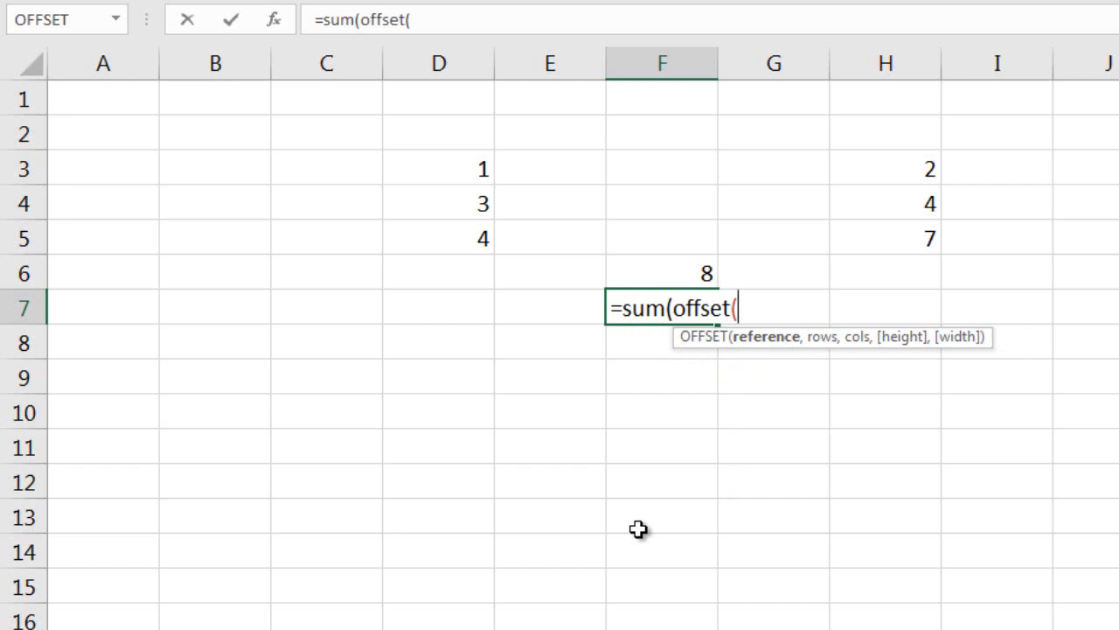
click(470, 170)
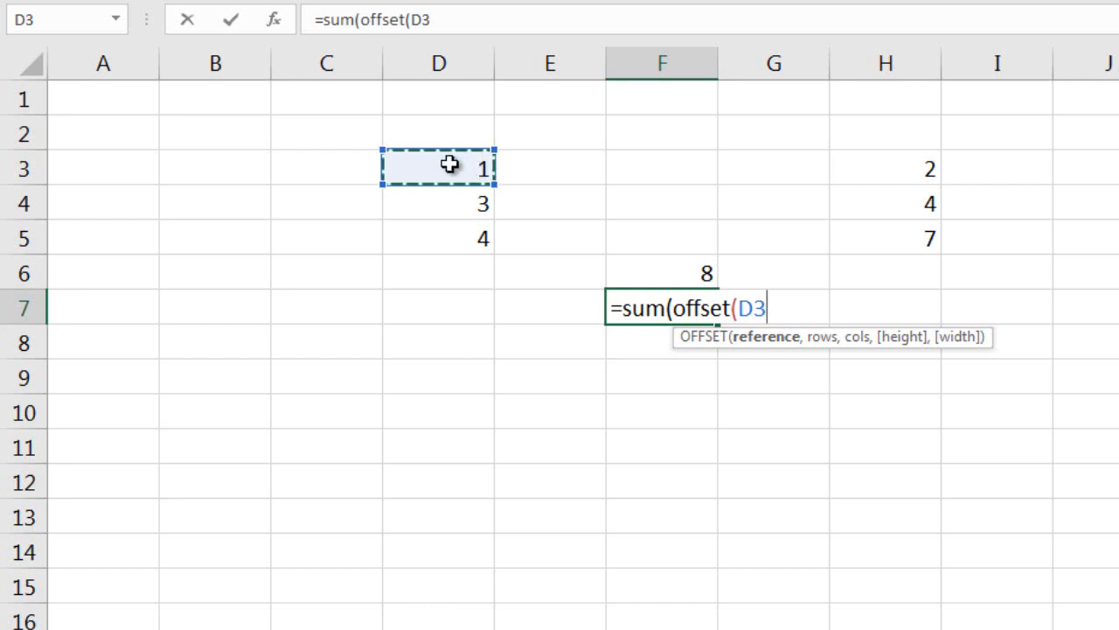
text(,0)
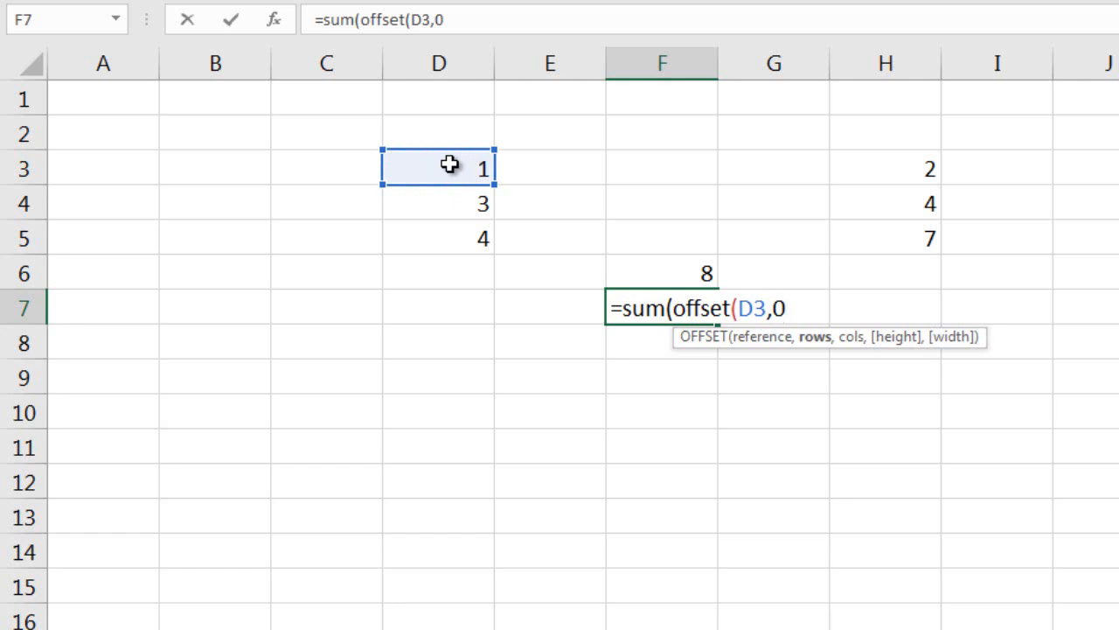
text(,)
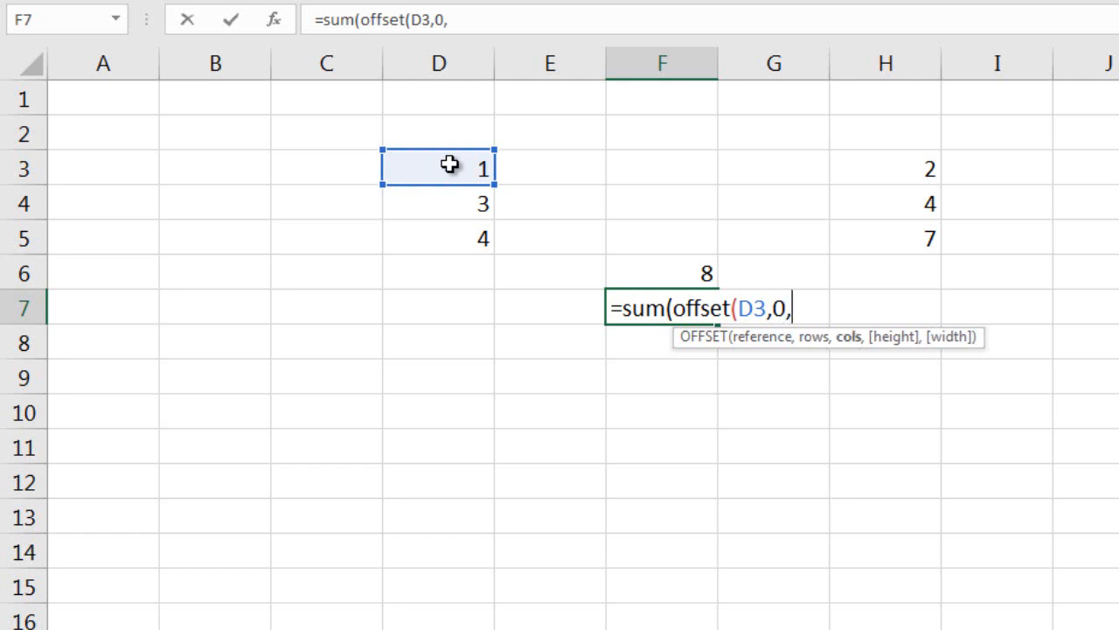
text(0,)
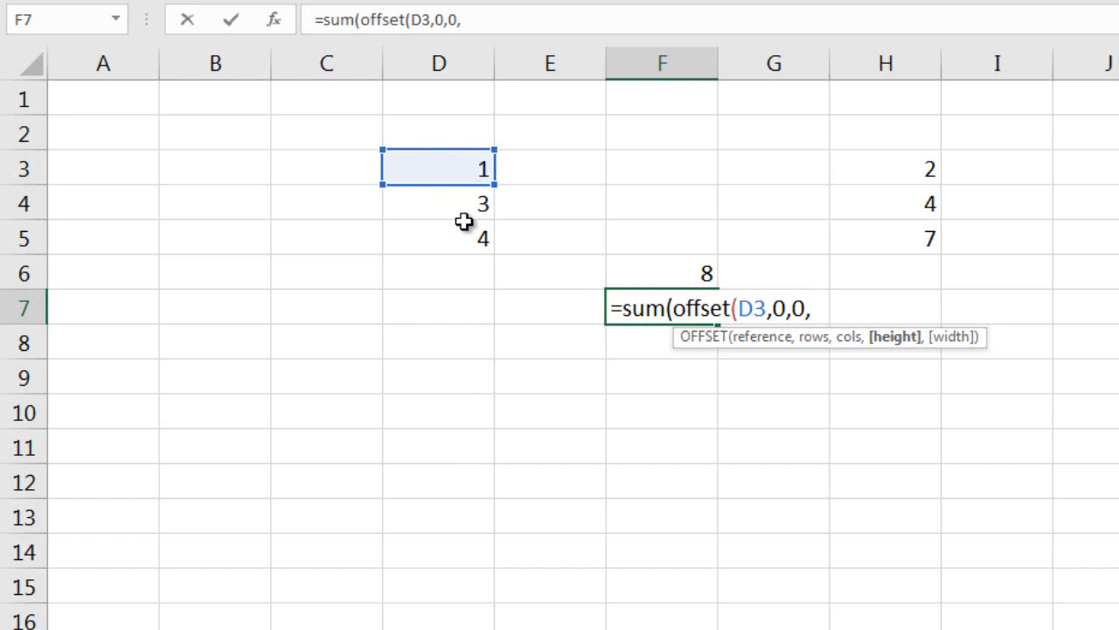
text(3)
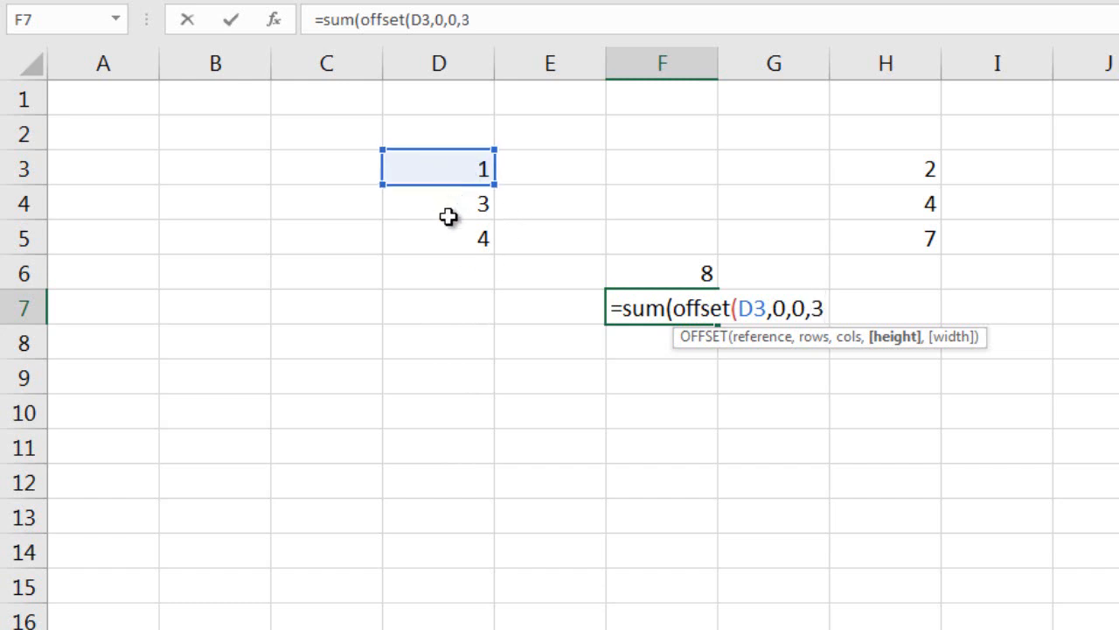
text(,)
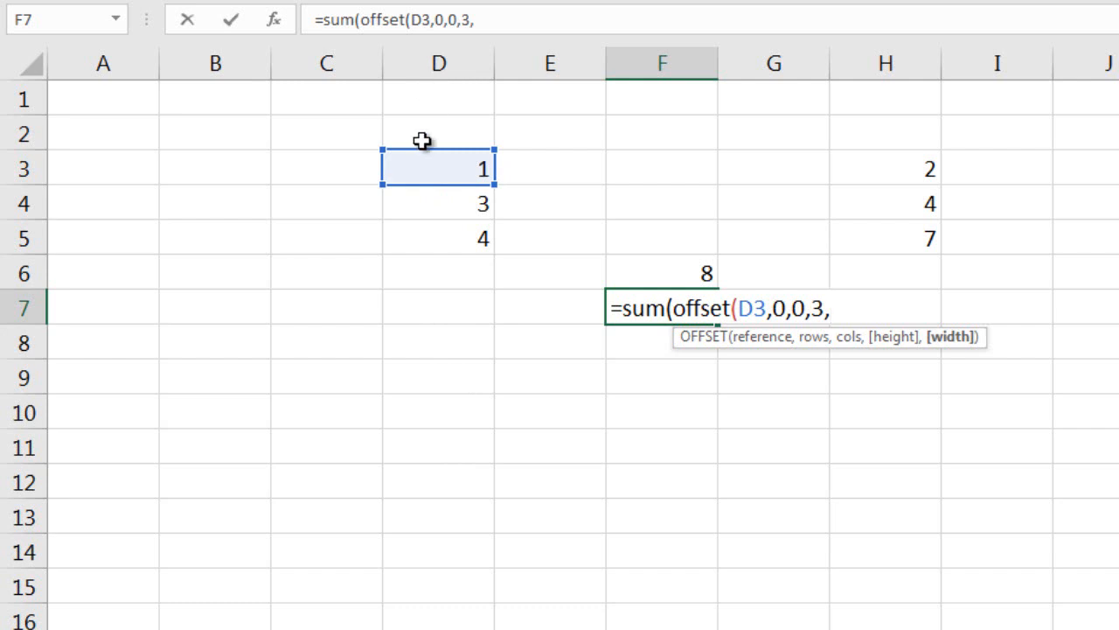
text(1)))
key(Return)
key(Up)
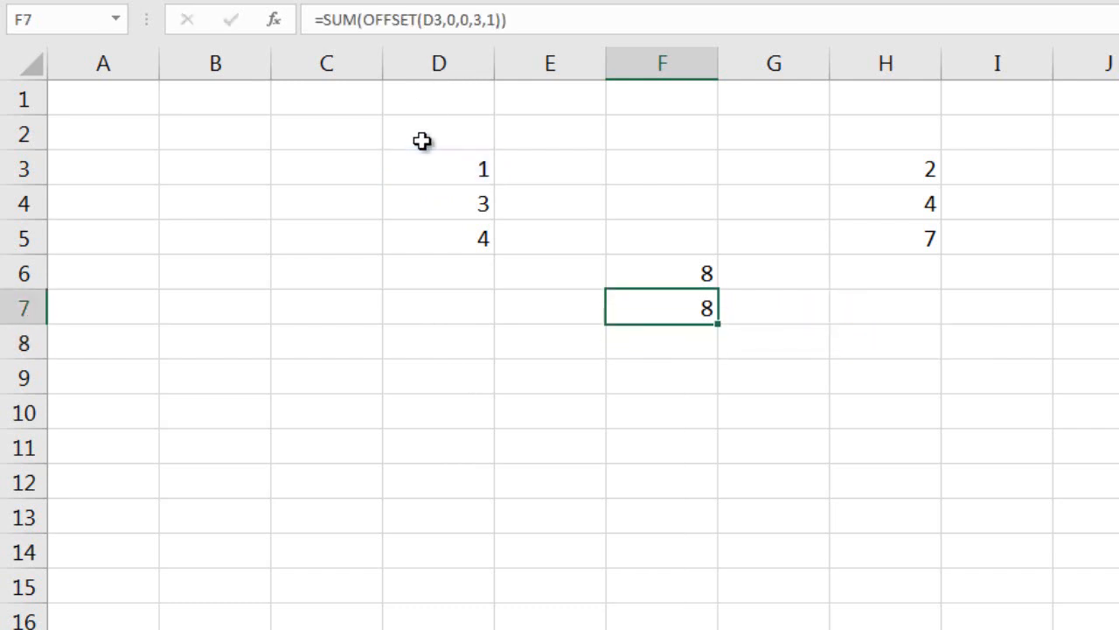
click(674, 281)
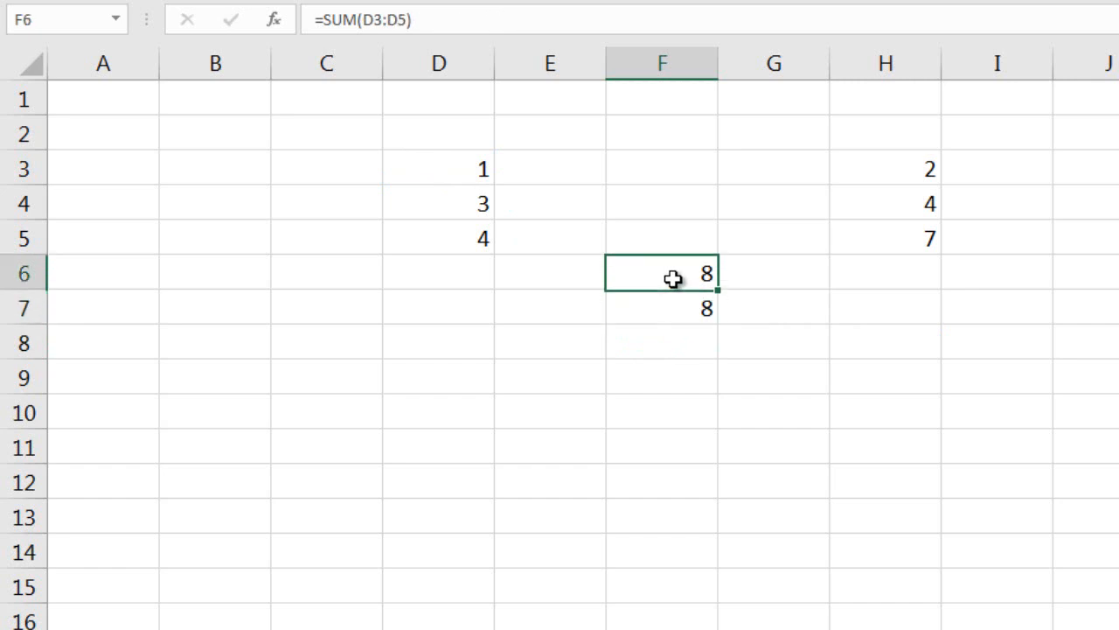
click(670, 306)
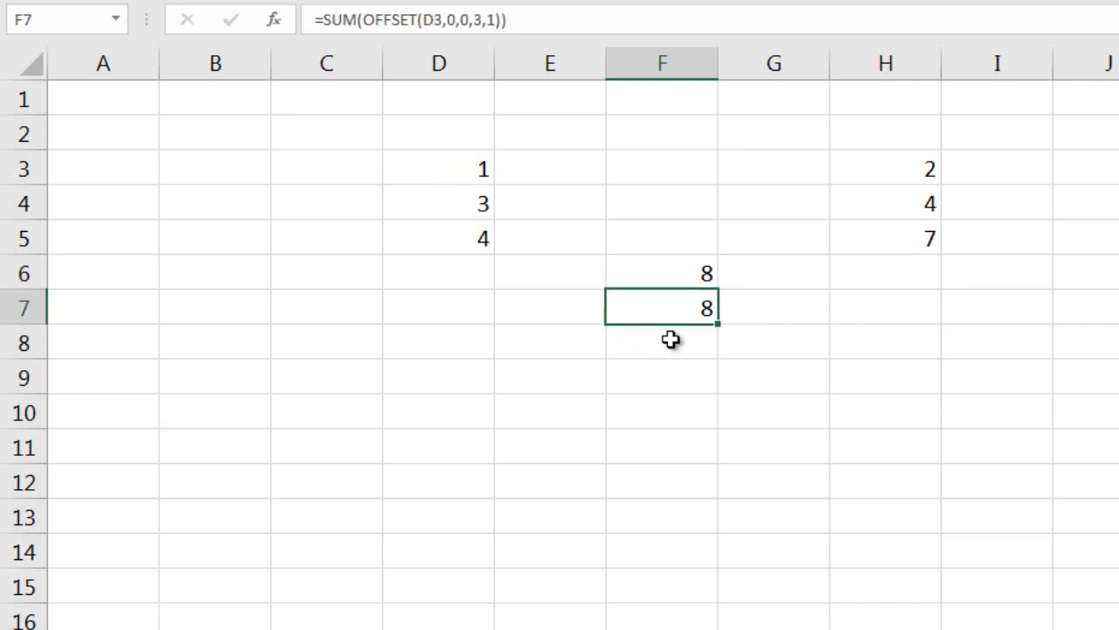
Enter =SUM(OFFSET(D3,0,4,3,1)) in cell F8 to sum the second column of numbers from the D3 reference.
click(671, 339)
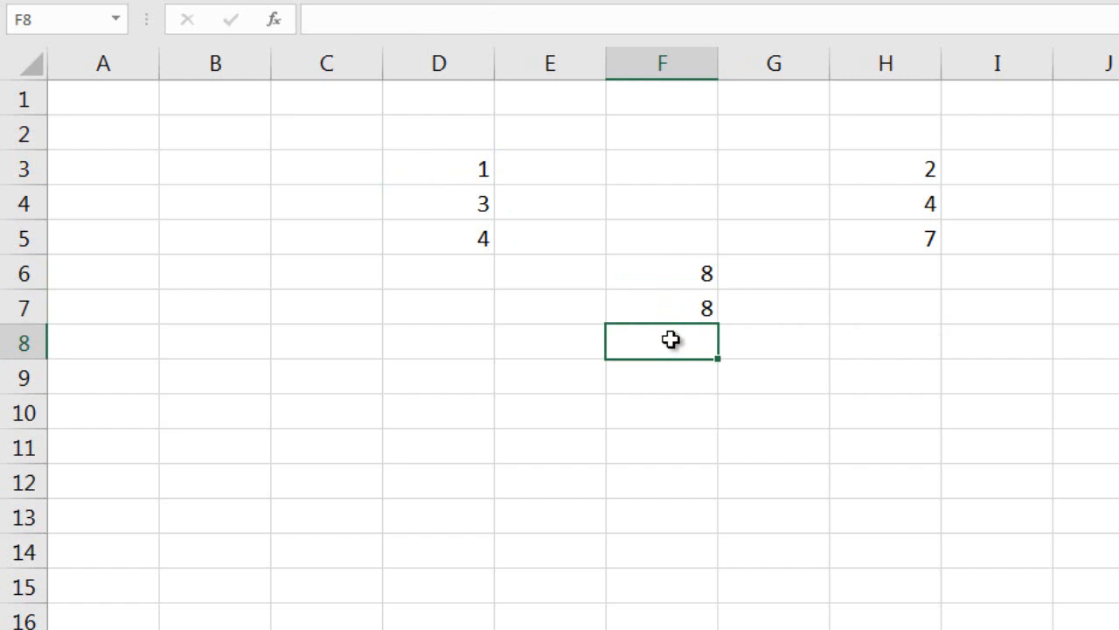
text(=)
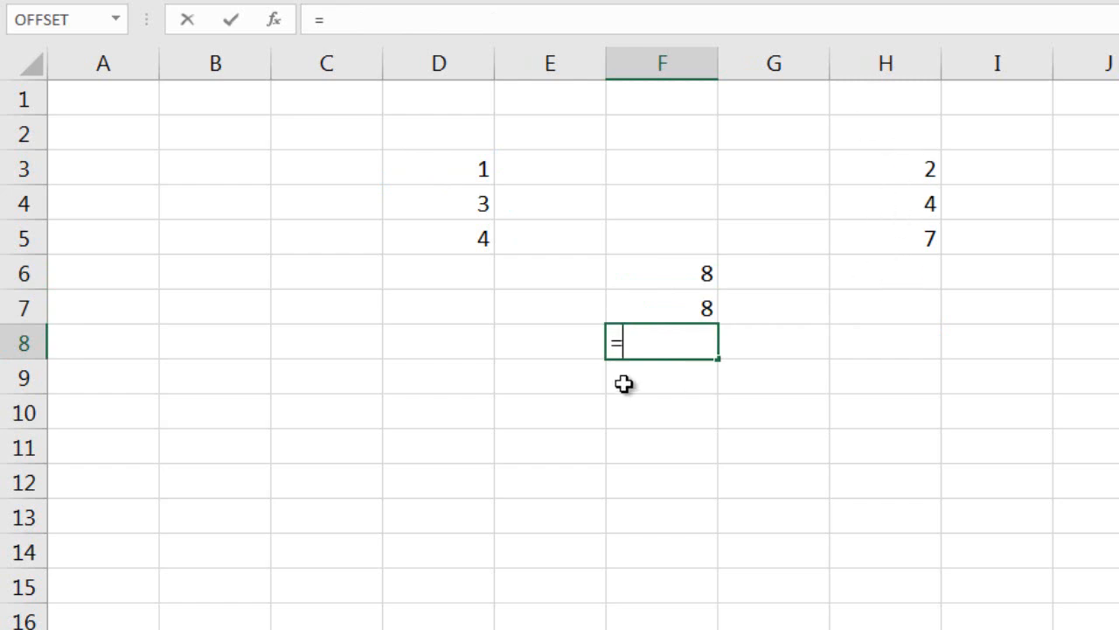
text(sum(offset()
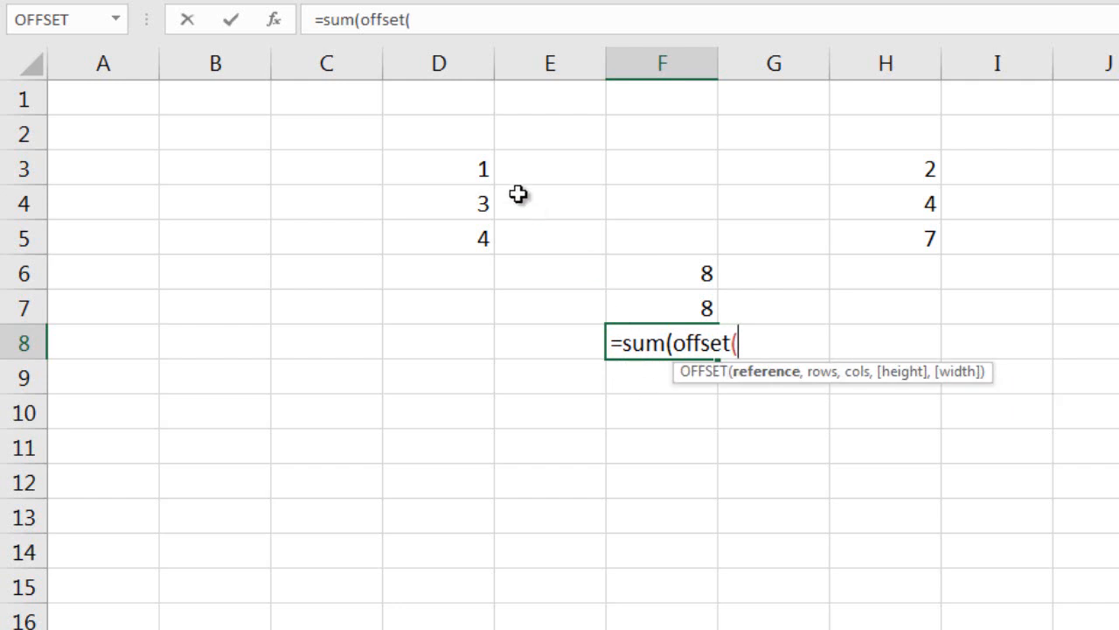
click(467, 171)
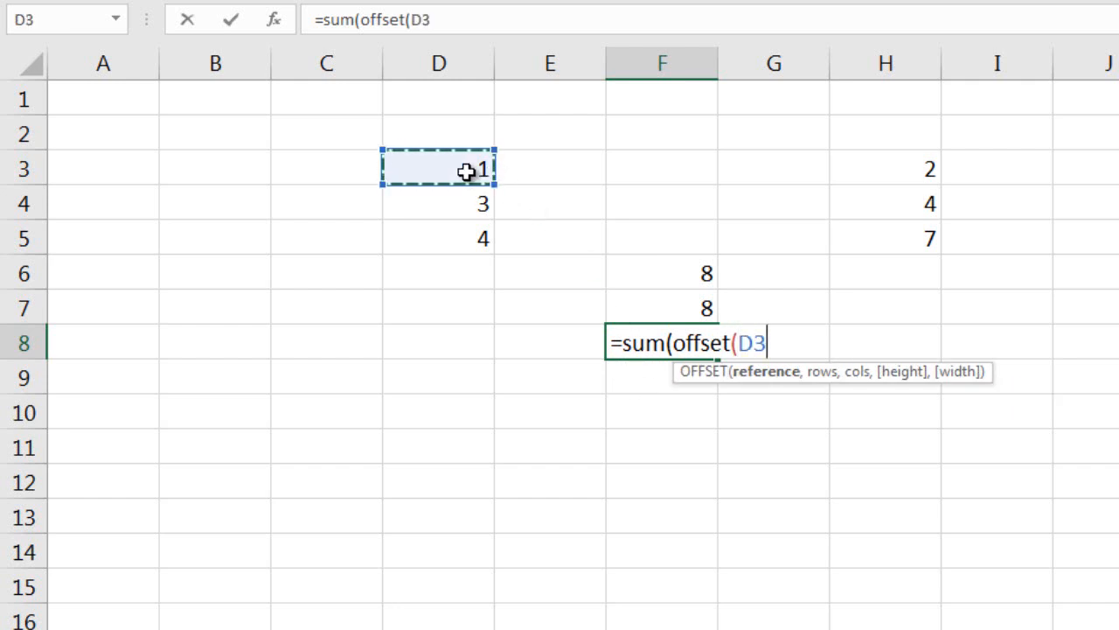
text(,)
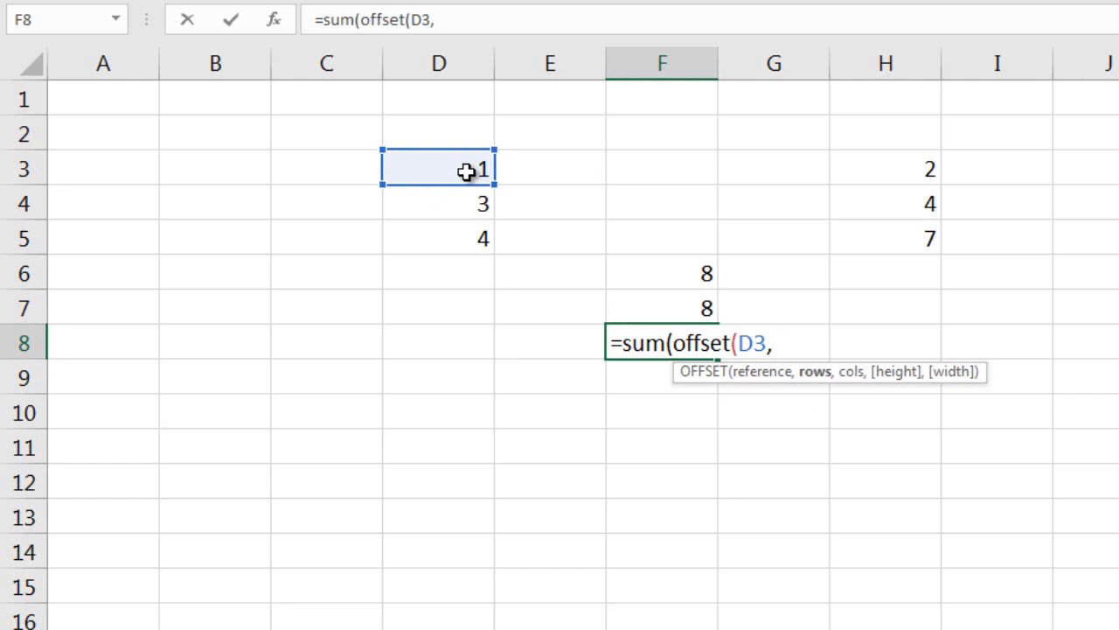
text(0,)
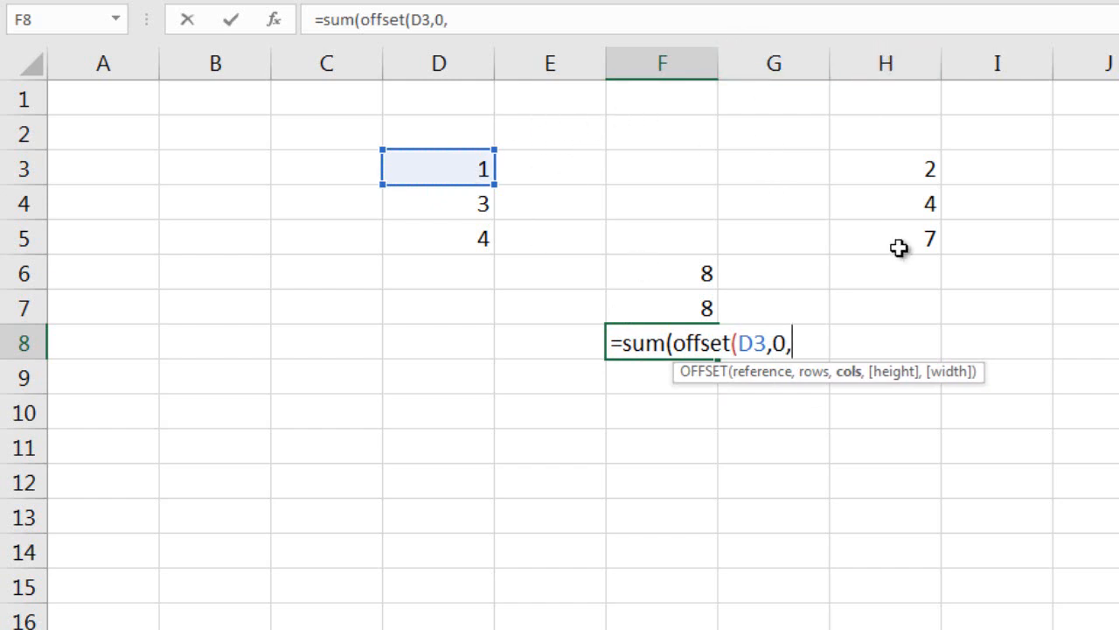
text(4,)
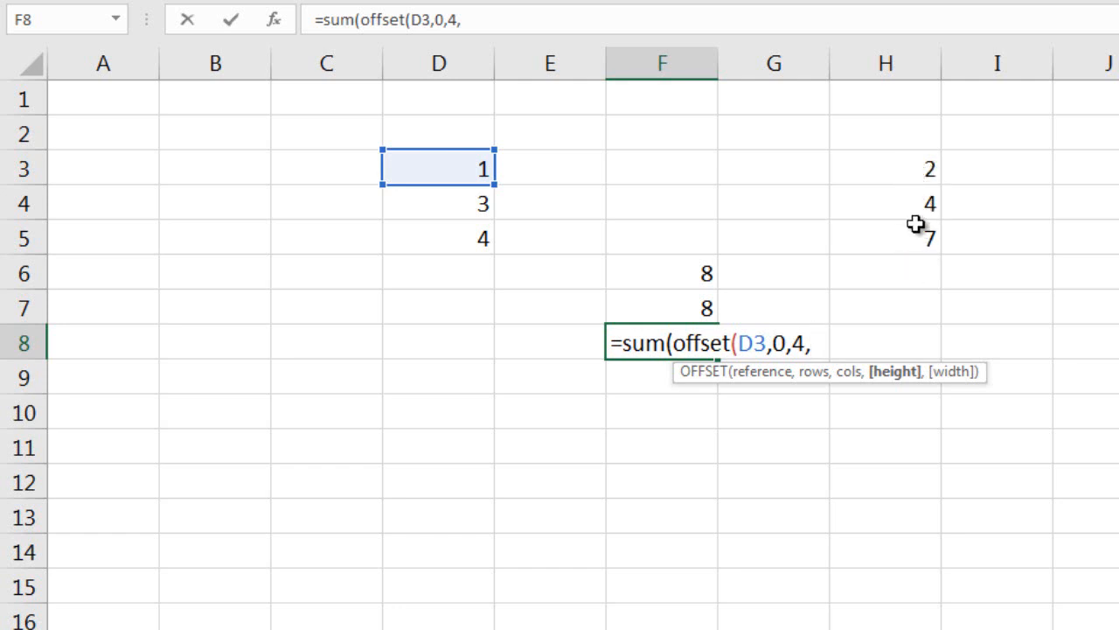
text(3,1)
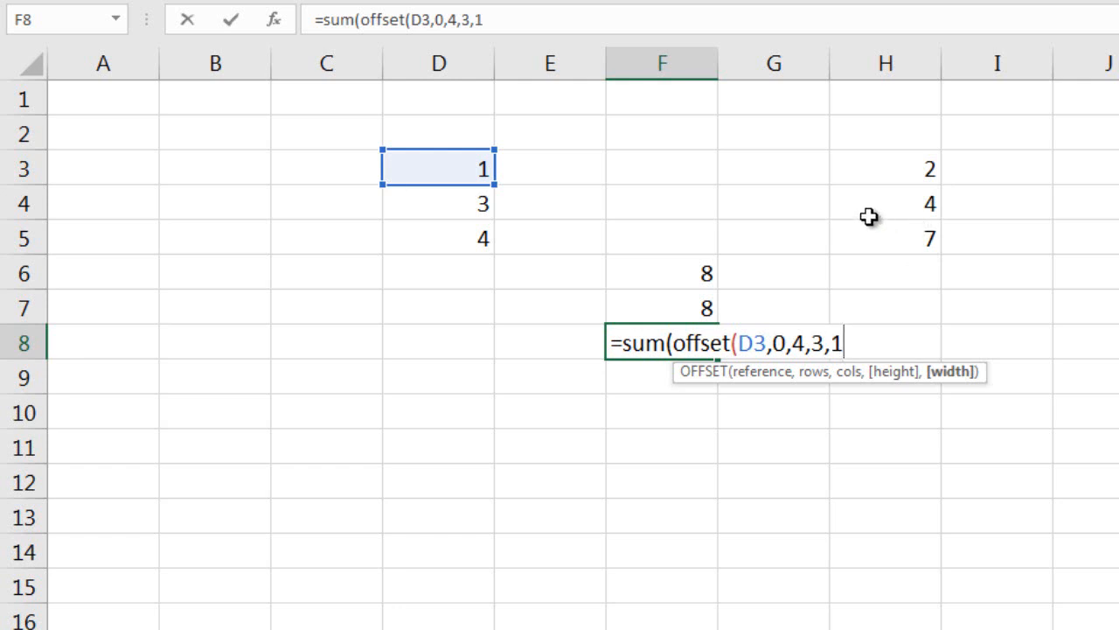
text()))
key(Return)
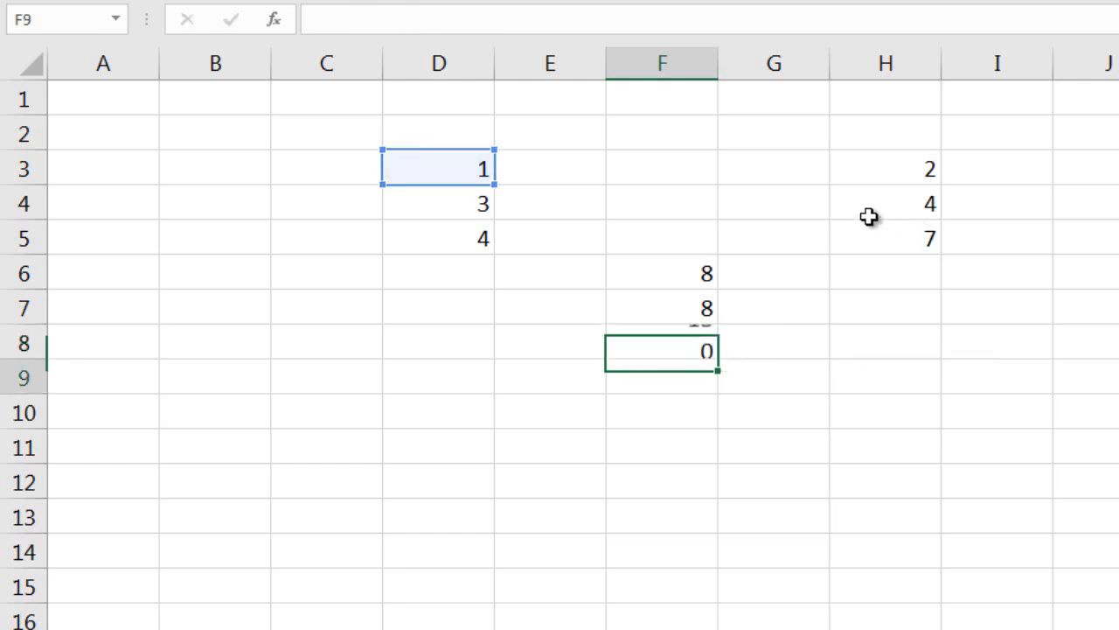
key(Up)
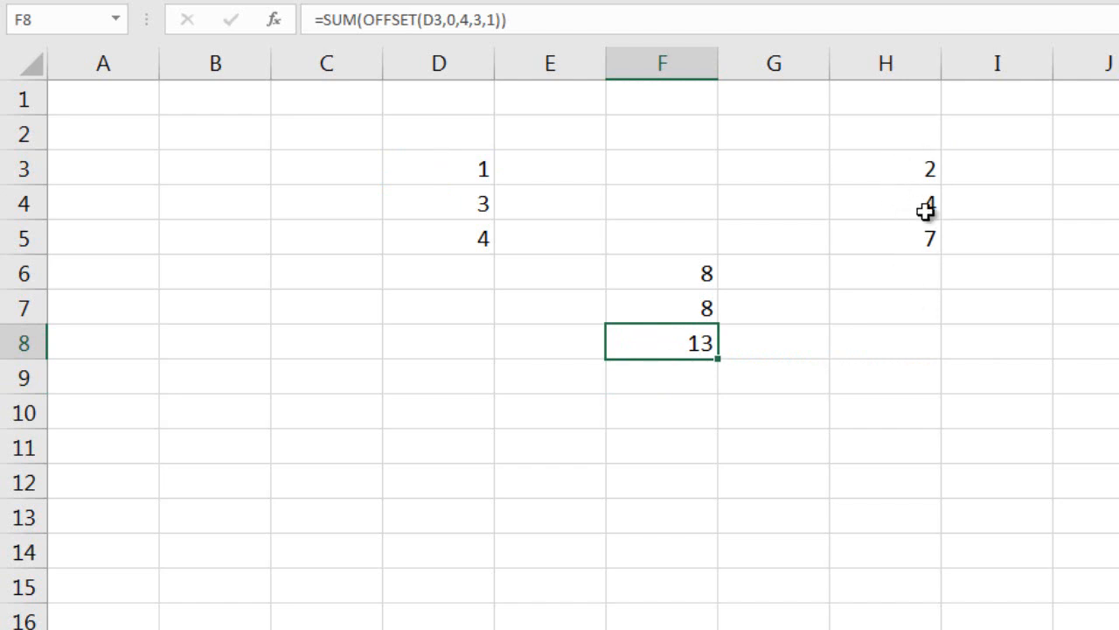
Compare the column offset arguments of the formulas in F7 and F8.
key(Up)
key(Down)
key(Down)
key(Up)
key(Up)
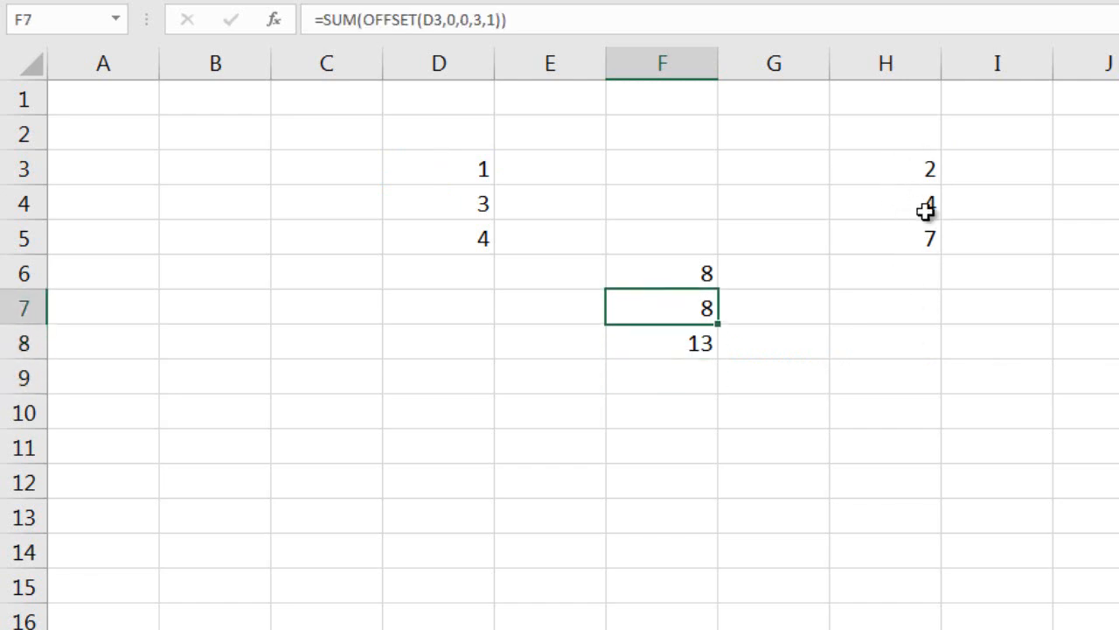
key(Down)
key(Down)
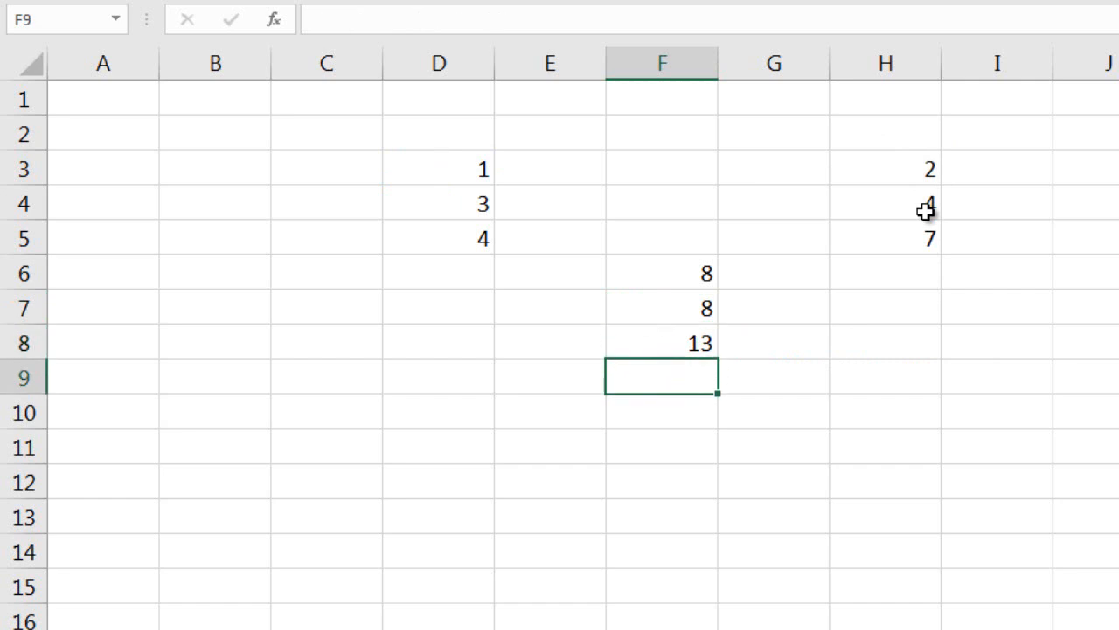
Enter 2 in cell D6 below the first column of numbers.
click(467, 271)
text(2)
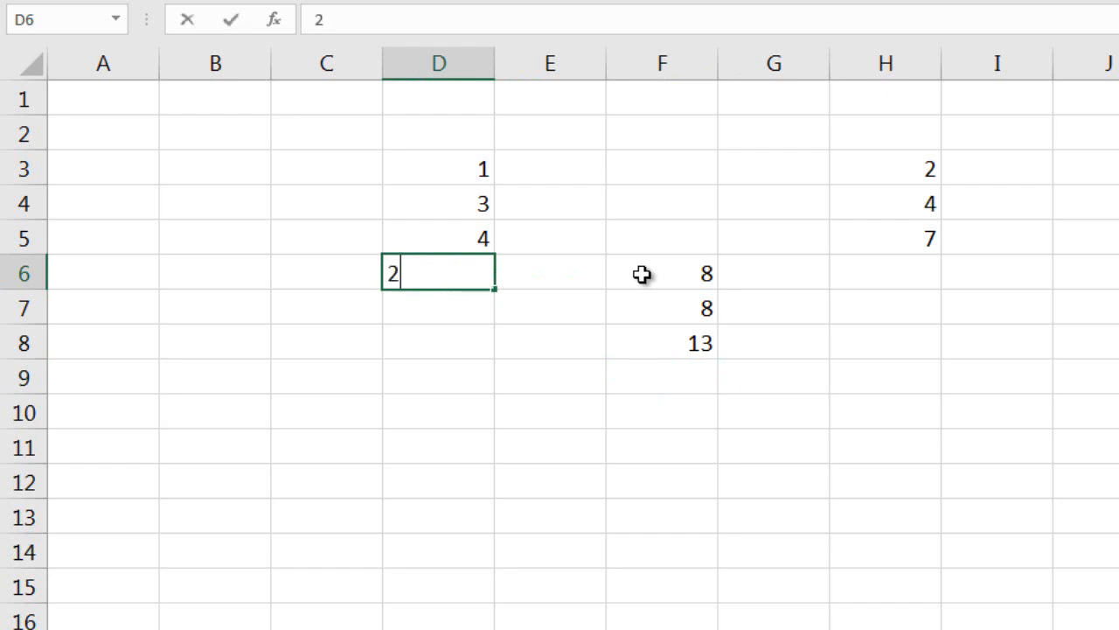
key(Return)
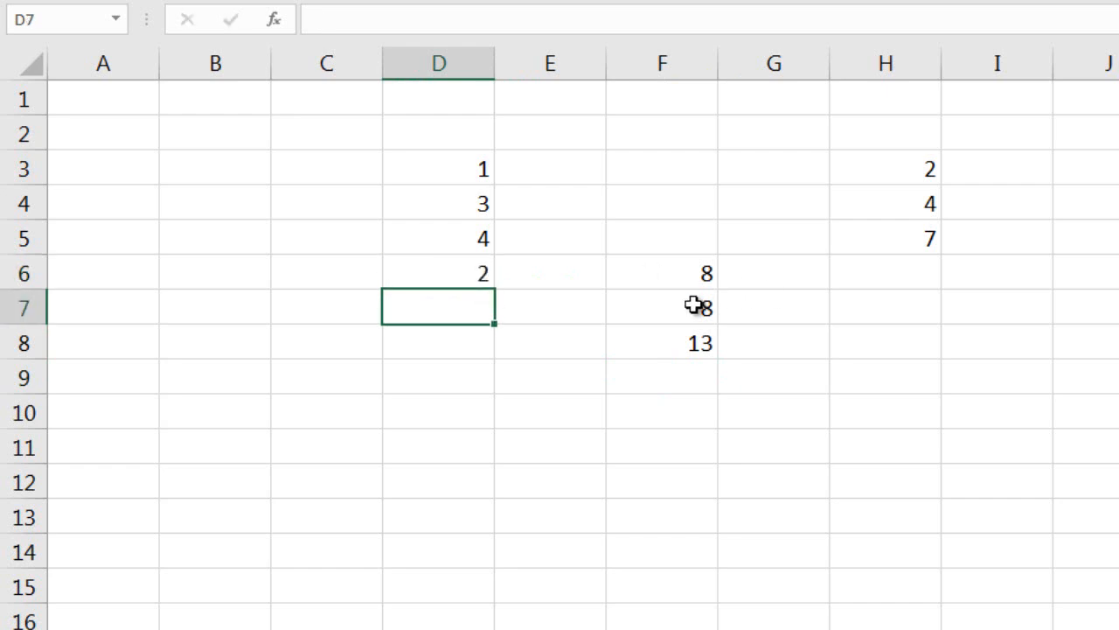
Highlight cell F7 with a yellow fill and clear the entry in D6.
click(695, 304)
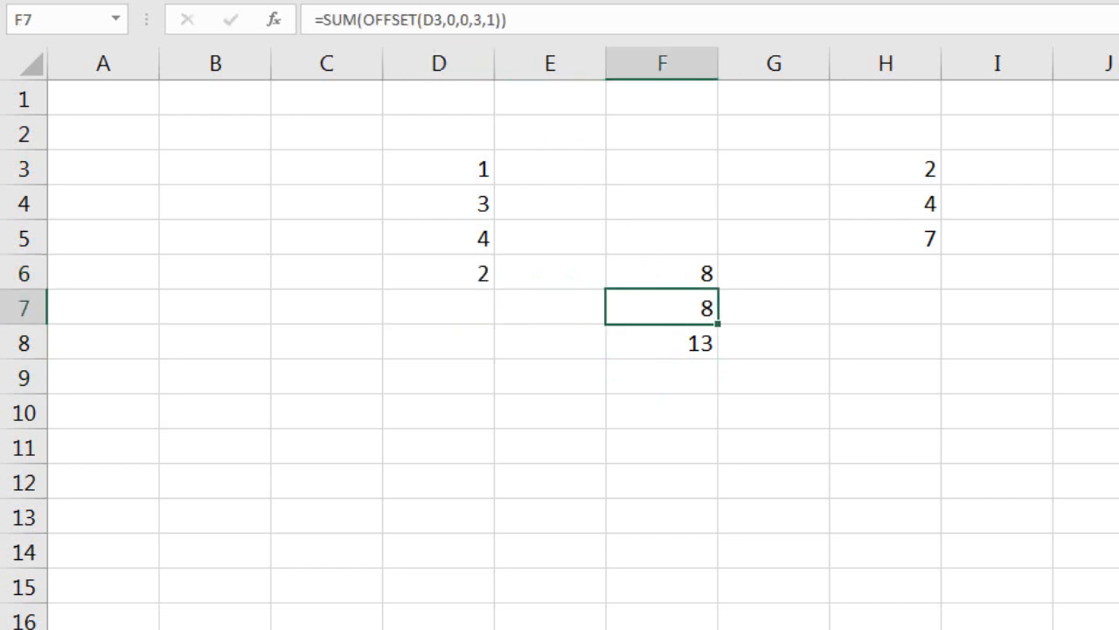
click(448, 1)
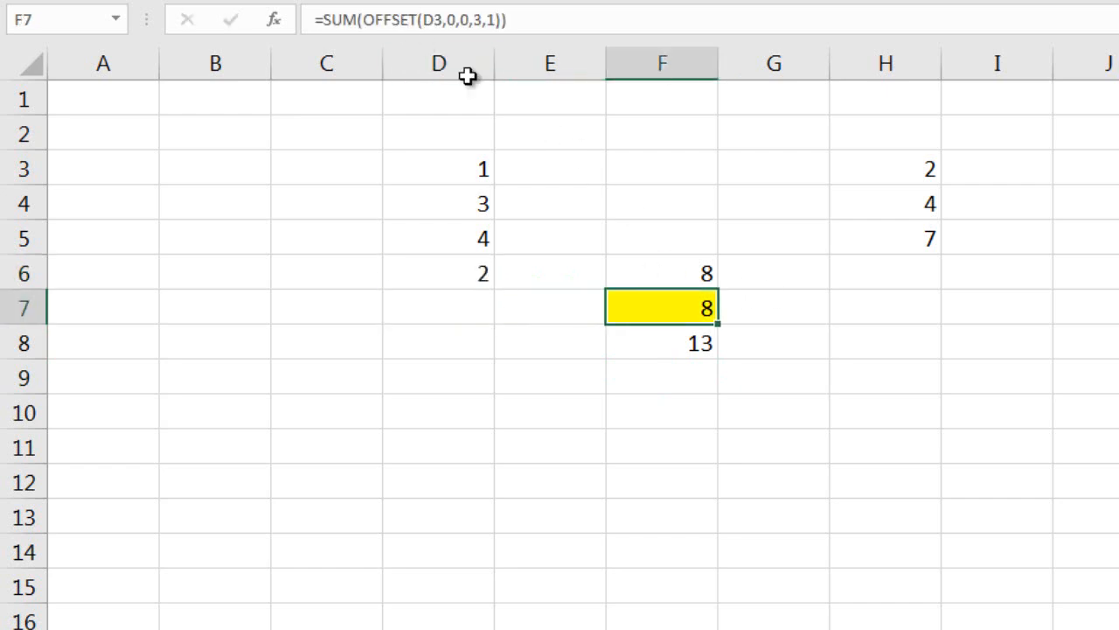
click(486, 276)
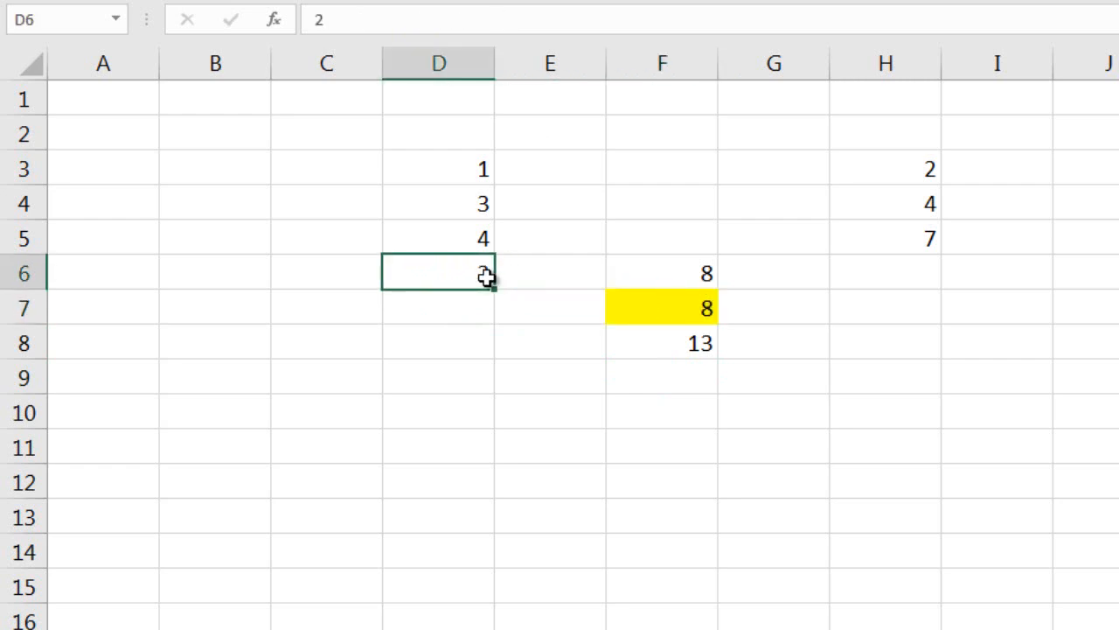
key(Delete)
Start overwriting the formula in F7 with =SUM(OFFSET(D3,0,0, using D3 as the reference with zero row and column offsets.
key(Right)
key(Right)
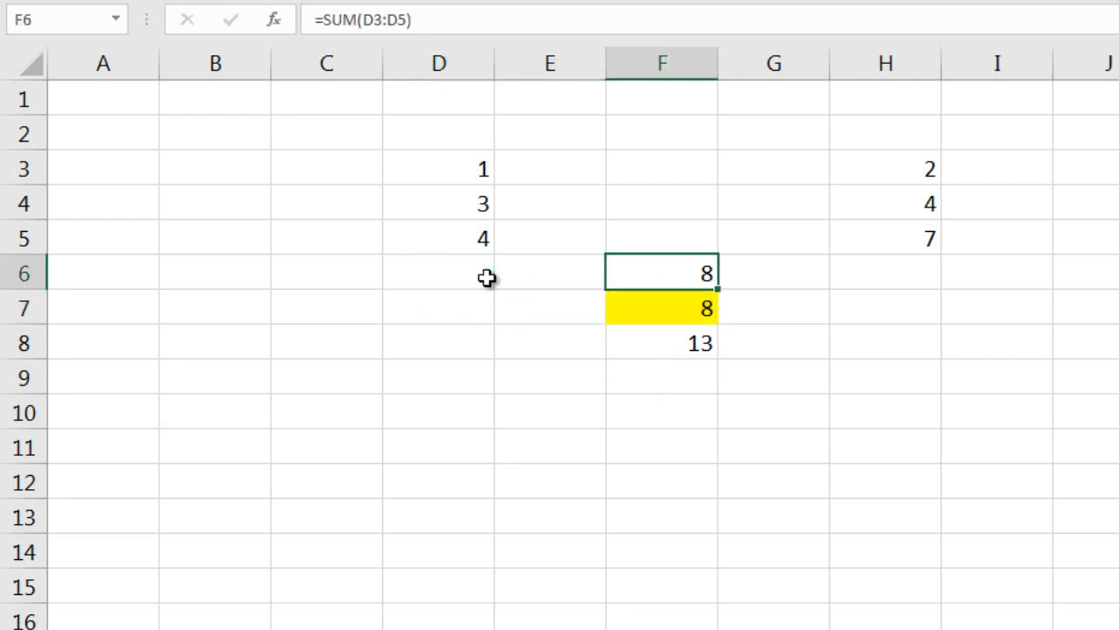
key(Down)
text(=)
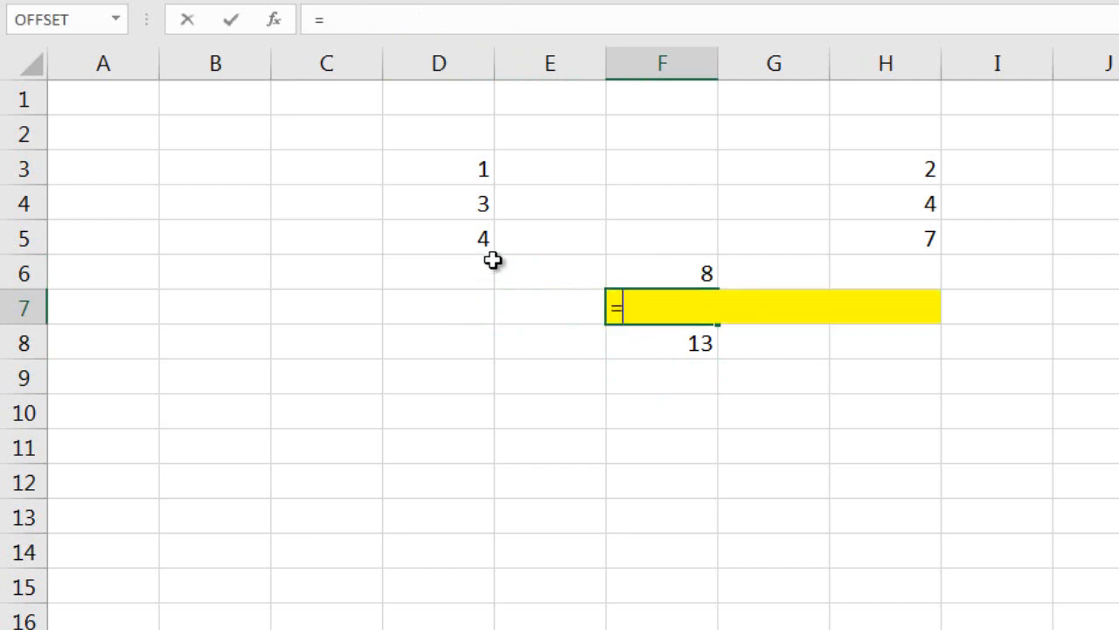
text(sum(offset()
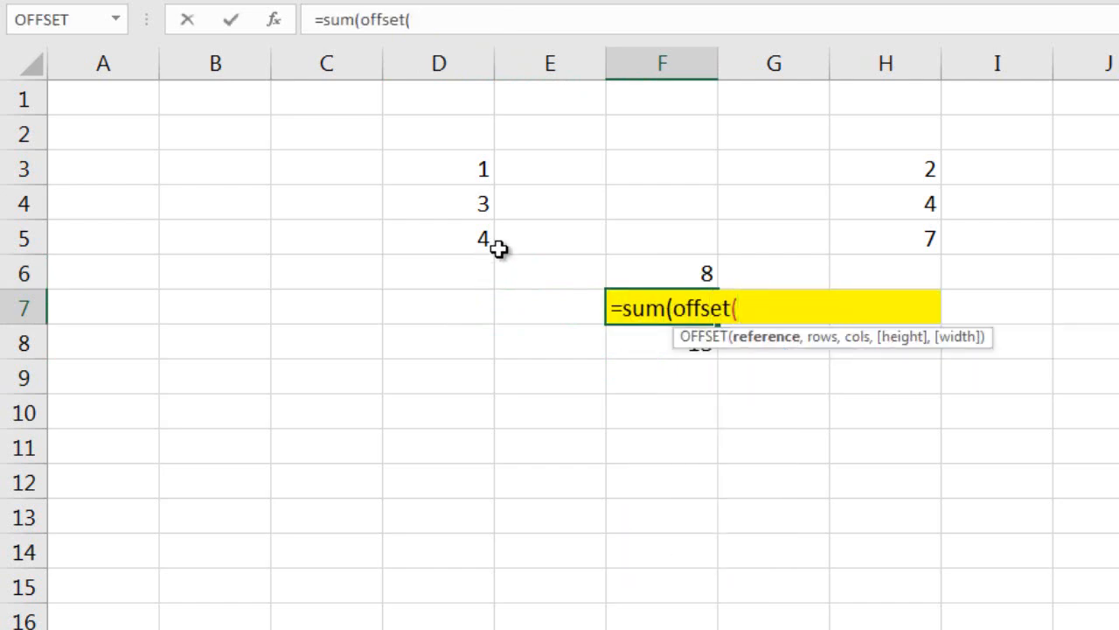
click(463, 170)
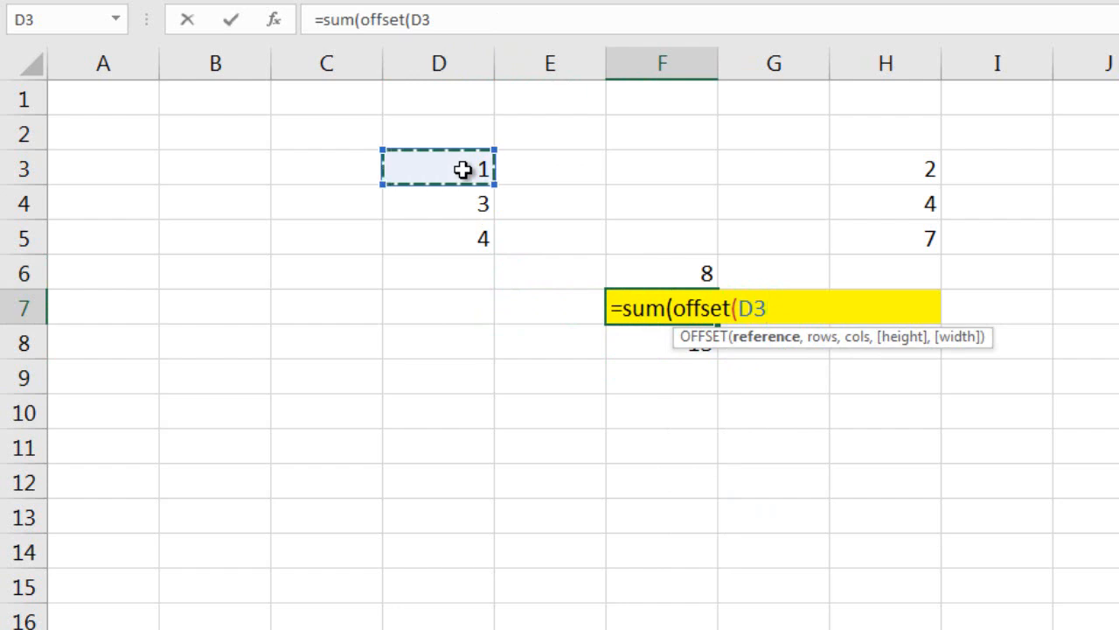
text(,-0)
key(BackSpace)
key(BackSpace)
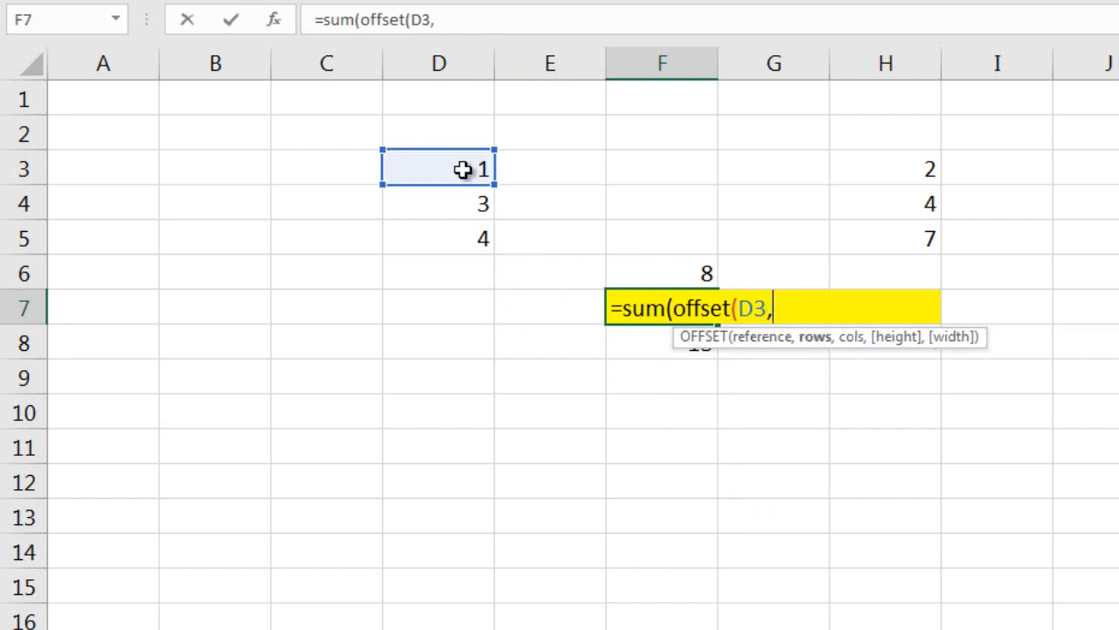
text(0,0,)
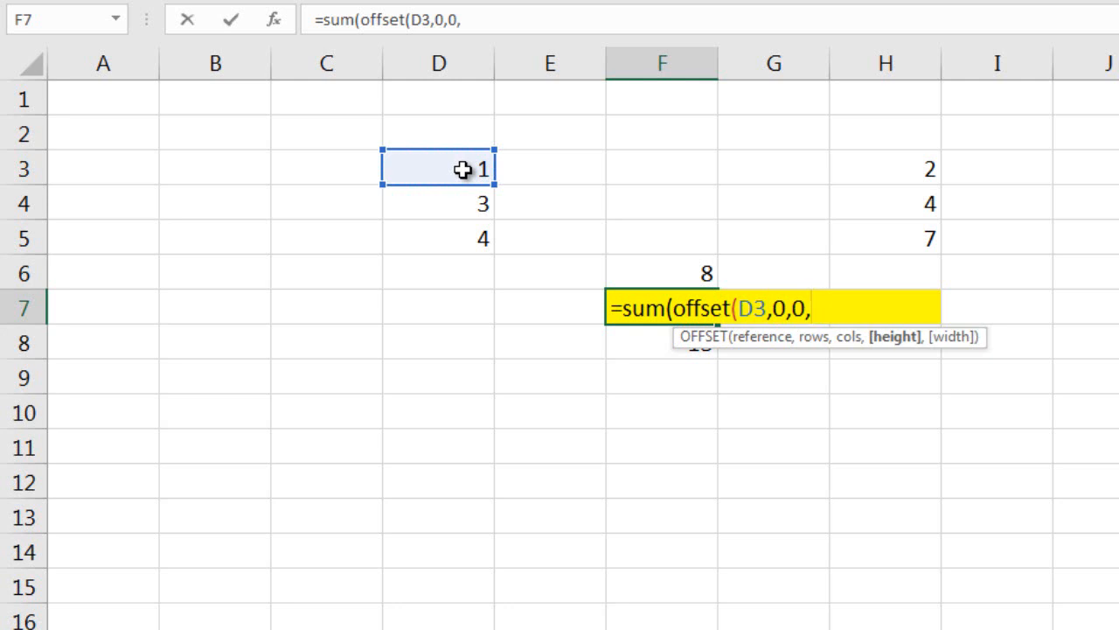
Complete the F7 formula with COUNTA(D:D) as the OFFSET height and 1 as the width.
text(counta)
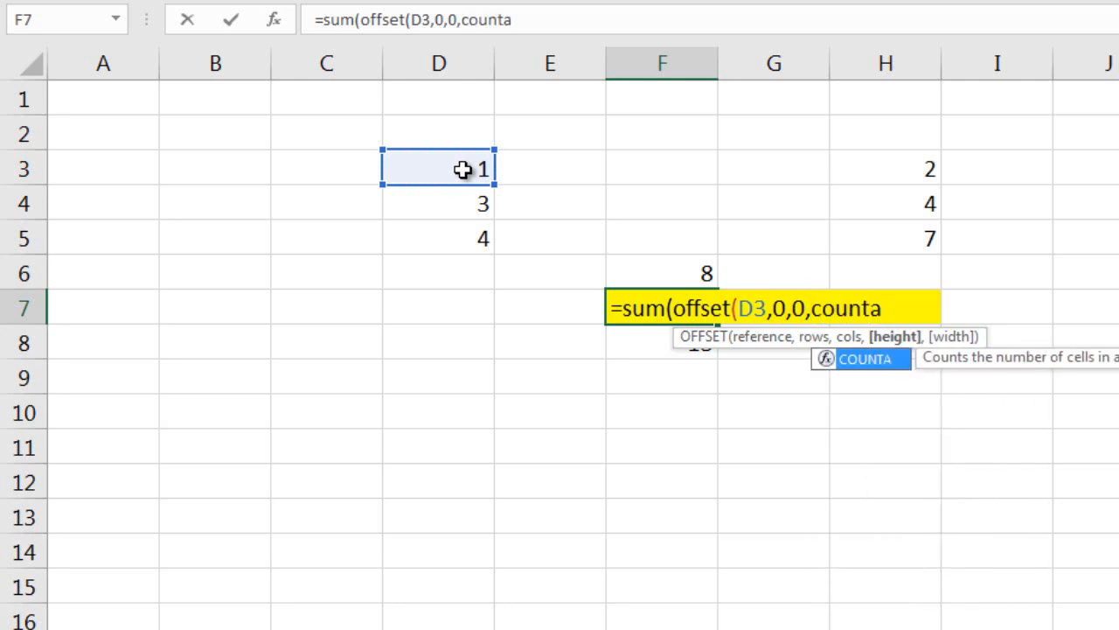
text(()
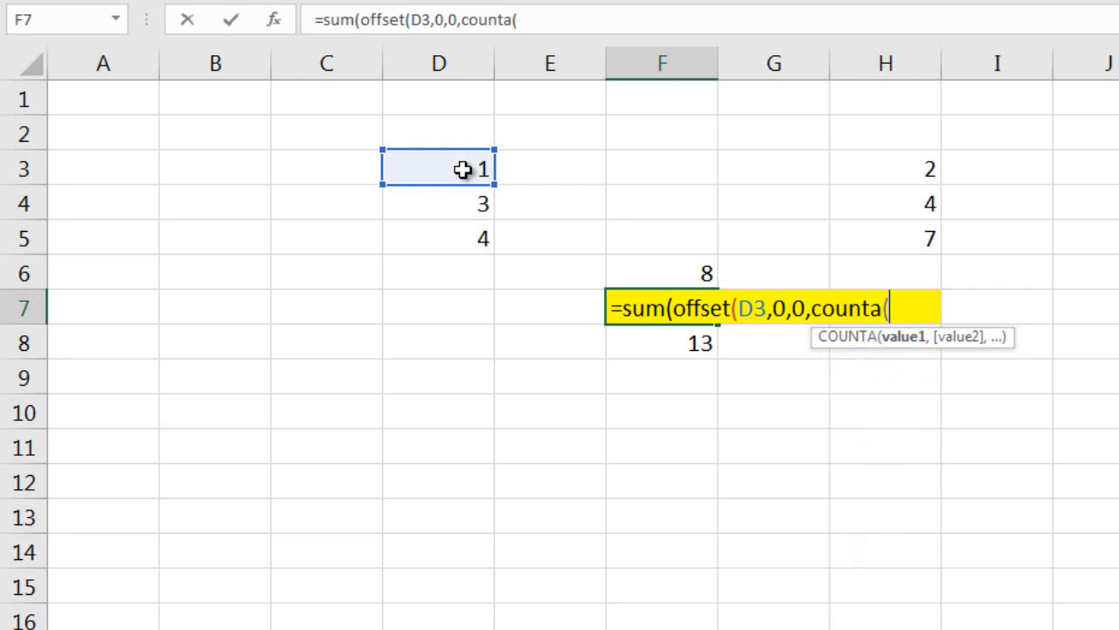
click(483, 61)
text())
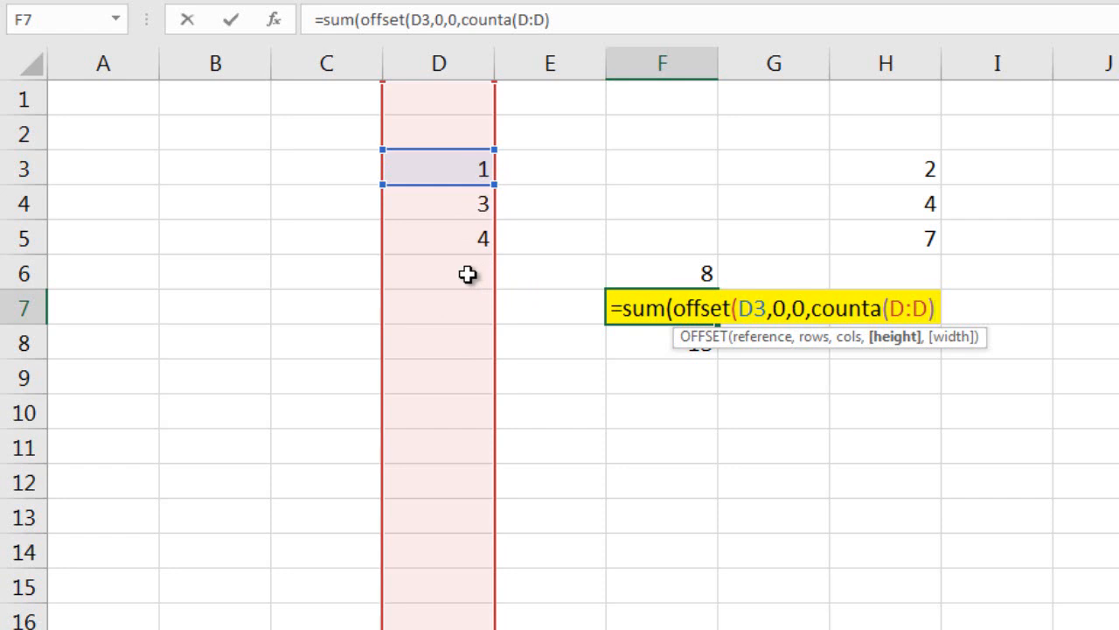
text(,)
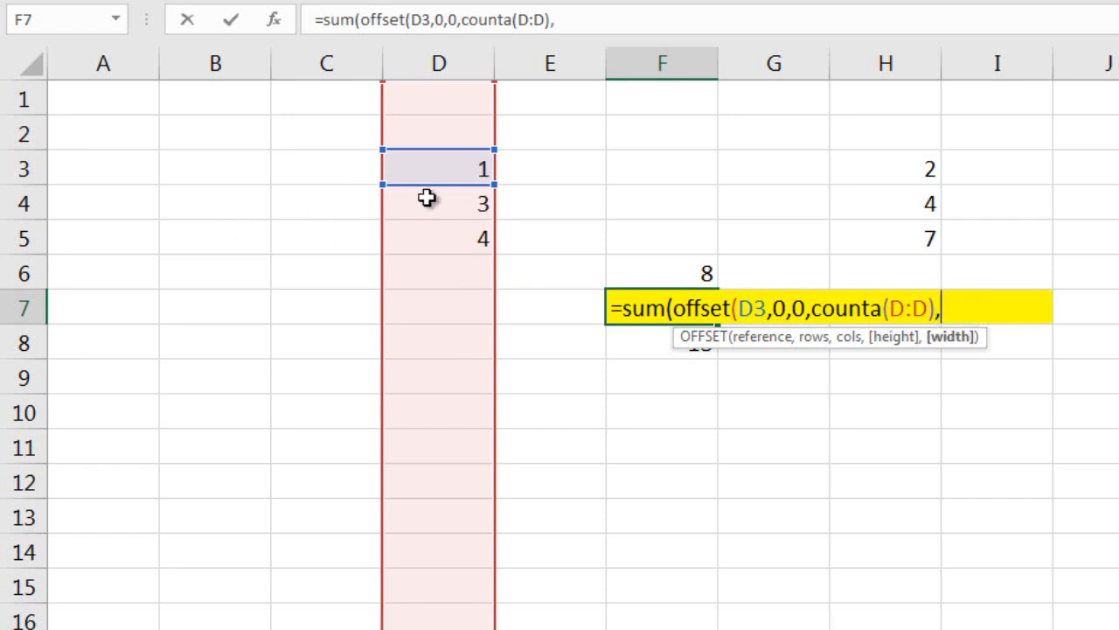
text(1)
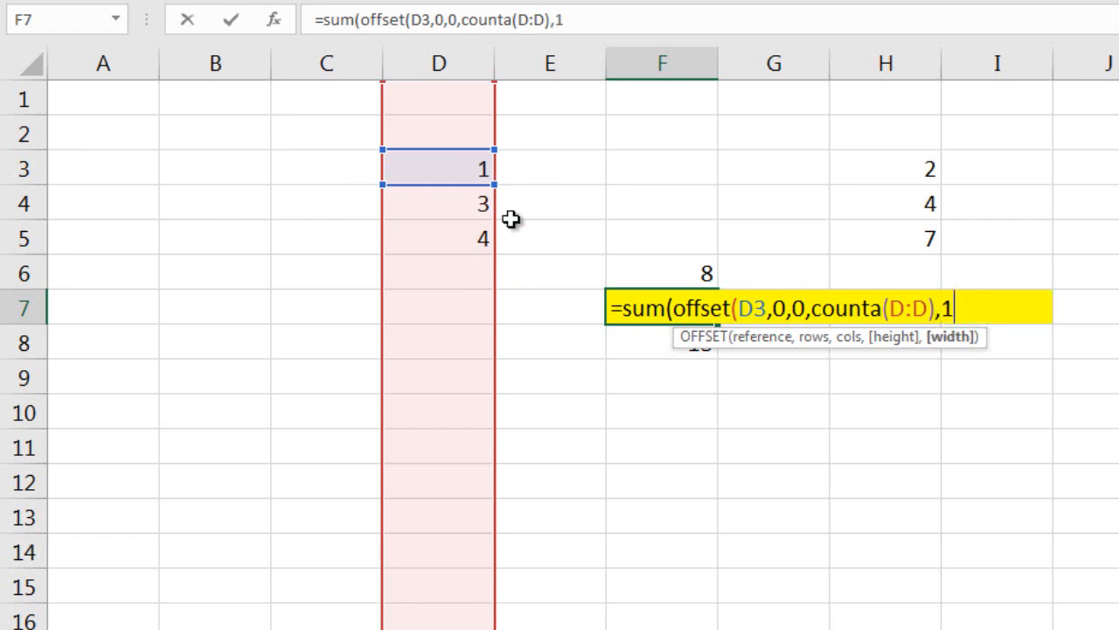
text()))
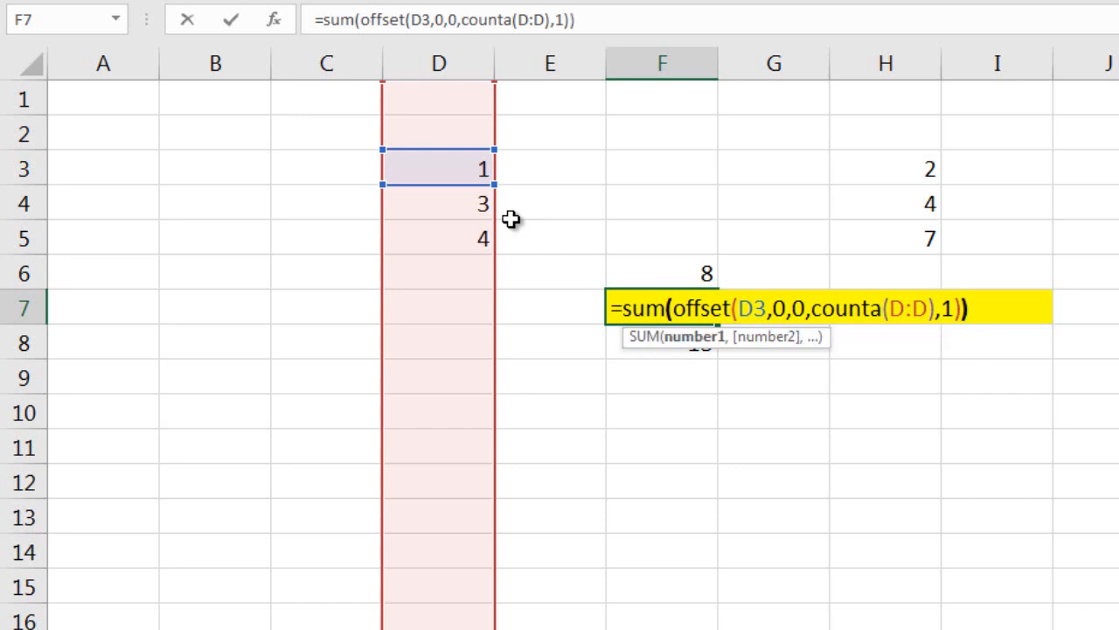
key(Return)
key(Up)
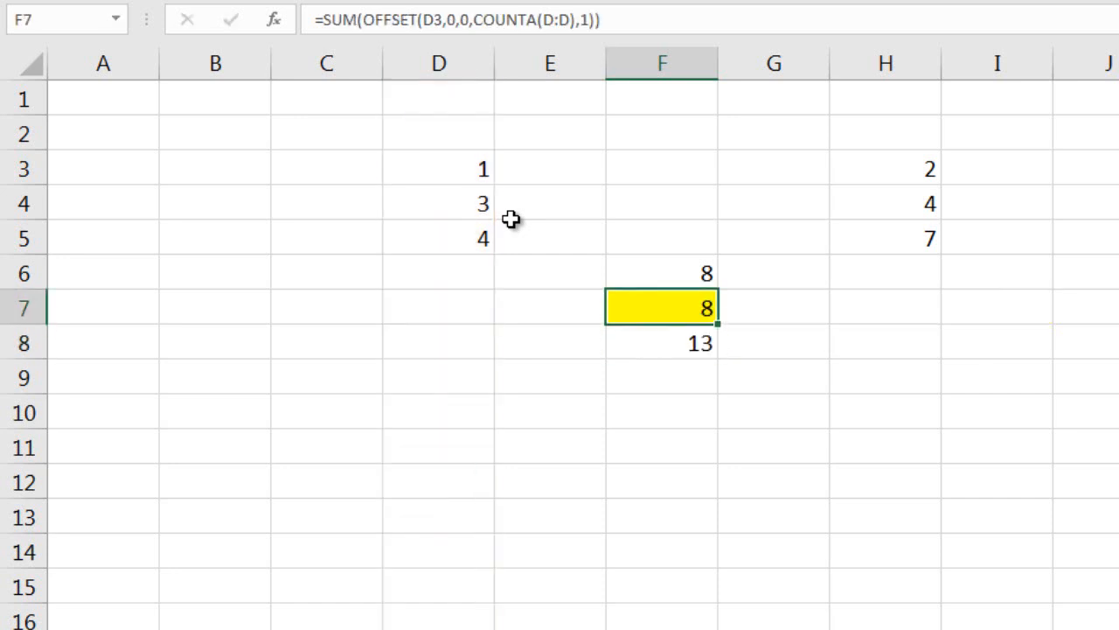
Enter 3 in cell D6 and check the dynamic SUM formula in F7.
click(444, 279)
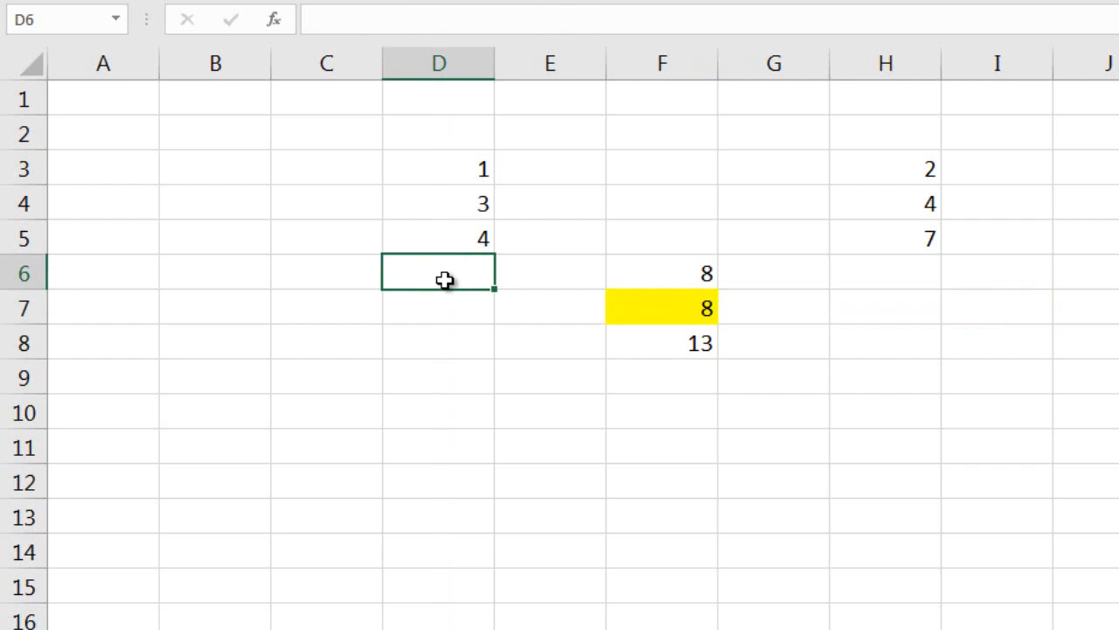
text(3)
key(Return)
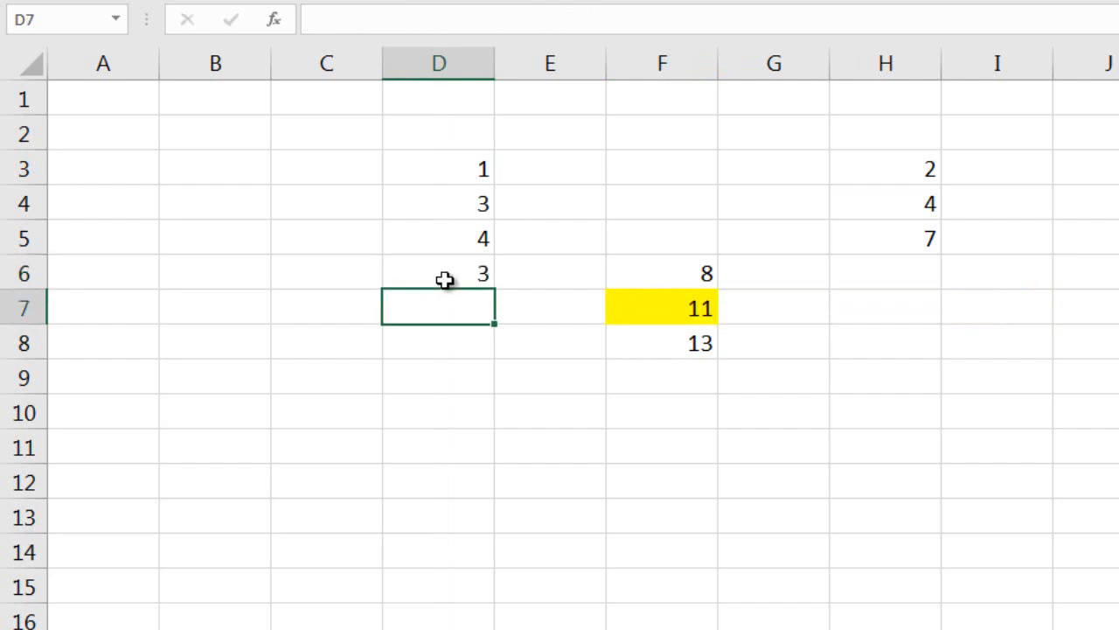
key(Right)
key(Right)
key(Right)
key(Left)
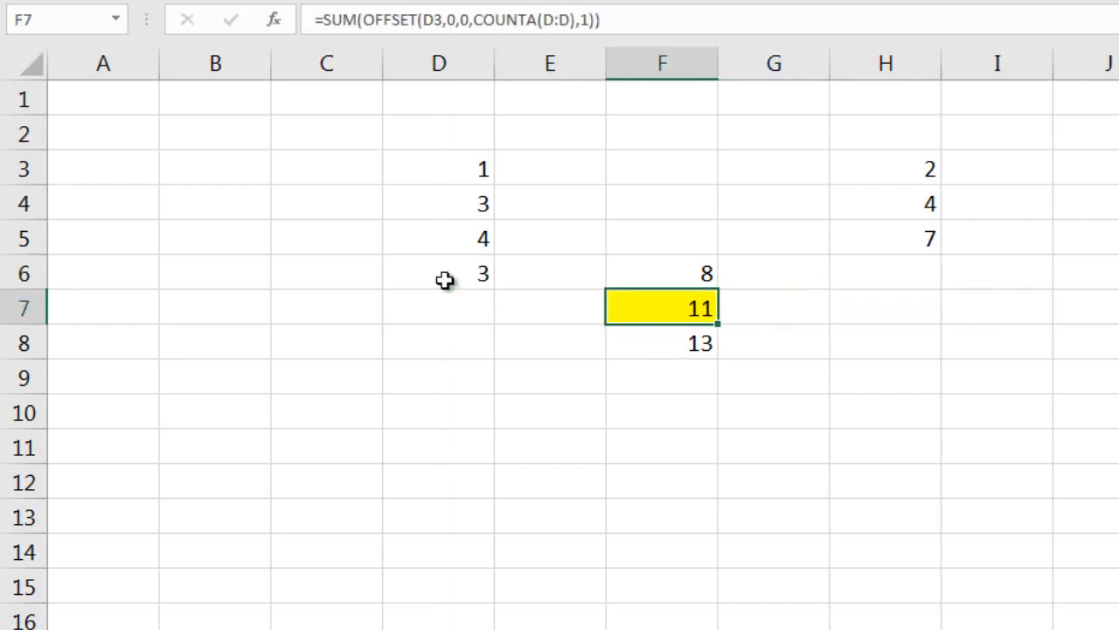
Extend the first column of numbers with 4 in D7 and 2 in D8.
key(Left)
key(Up)
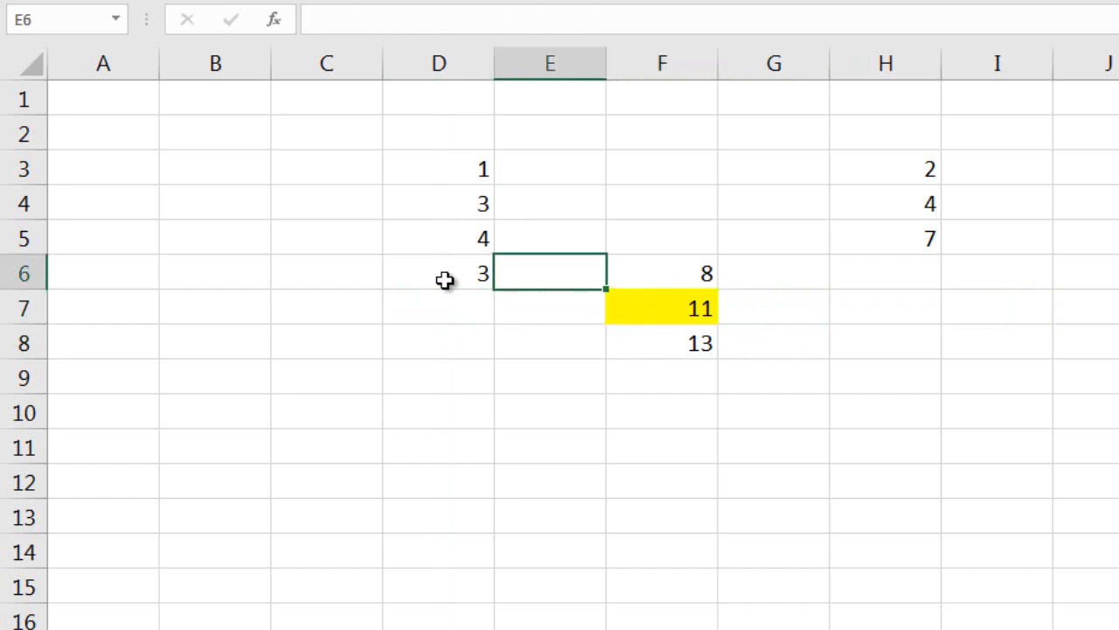
key(Down)
key(Left)
text(4)
key(Return)
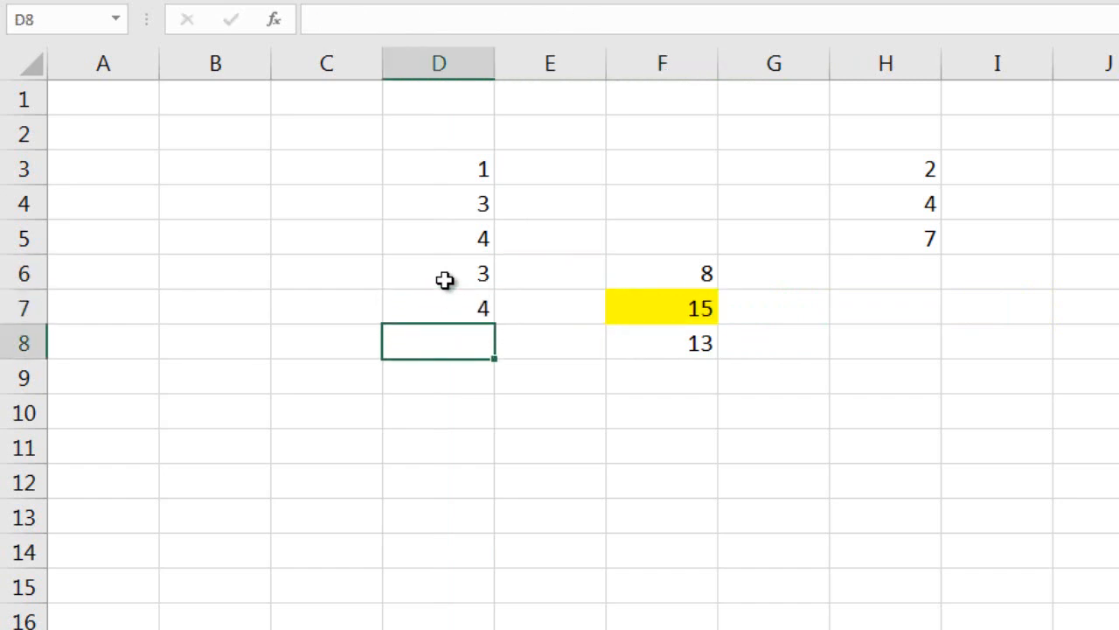
key(Up)
key(Down)
text(2)
key(Return)
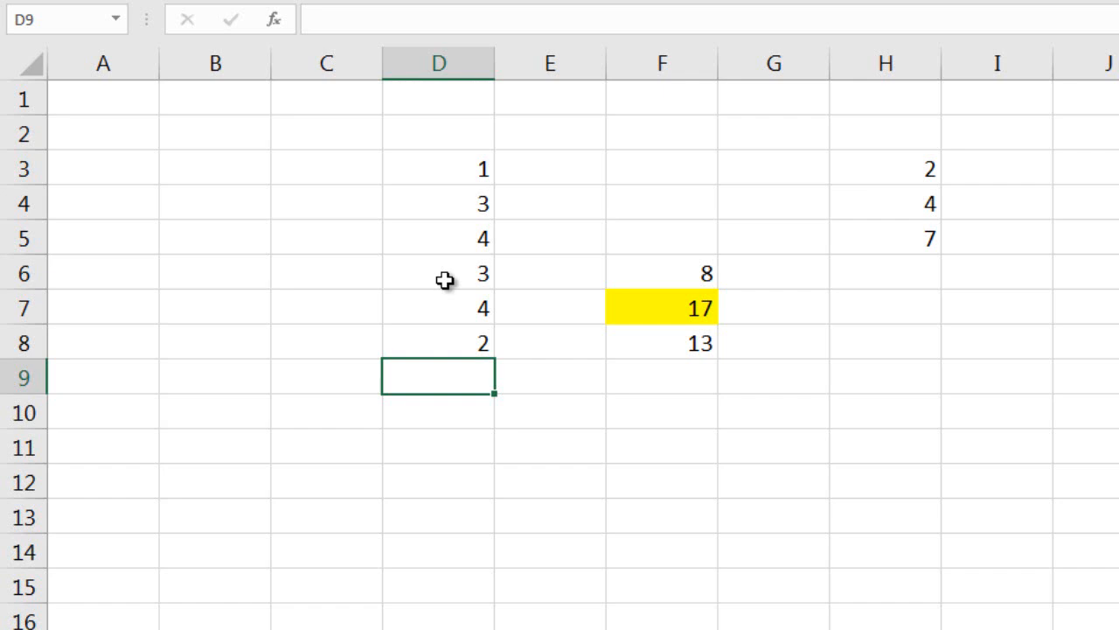
Switch to the workbook with the downloaded FRED labor data and select the first date in cell A8.
key(alt+Tab)
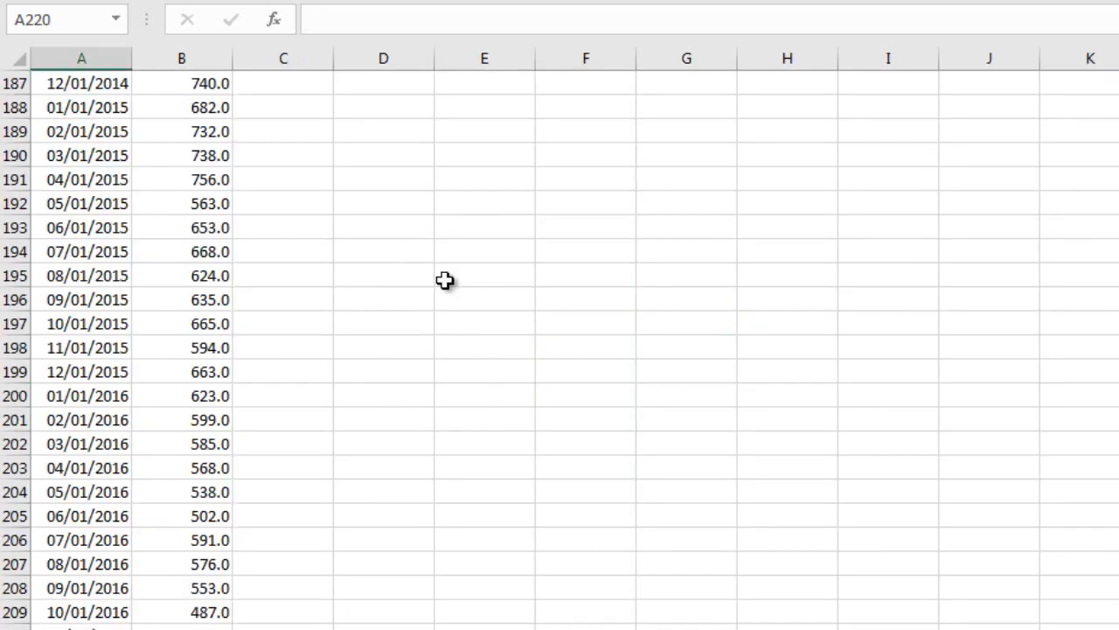
scroll(445, 279, up, 15)
key(ctrl+Home)
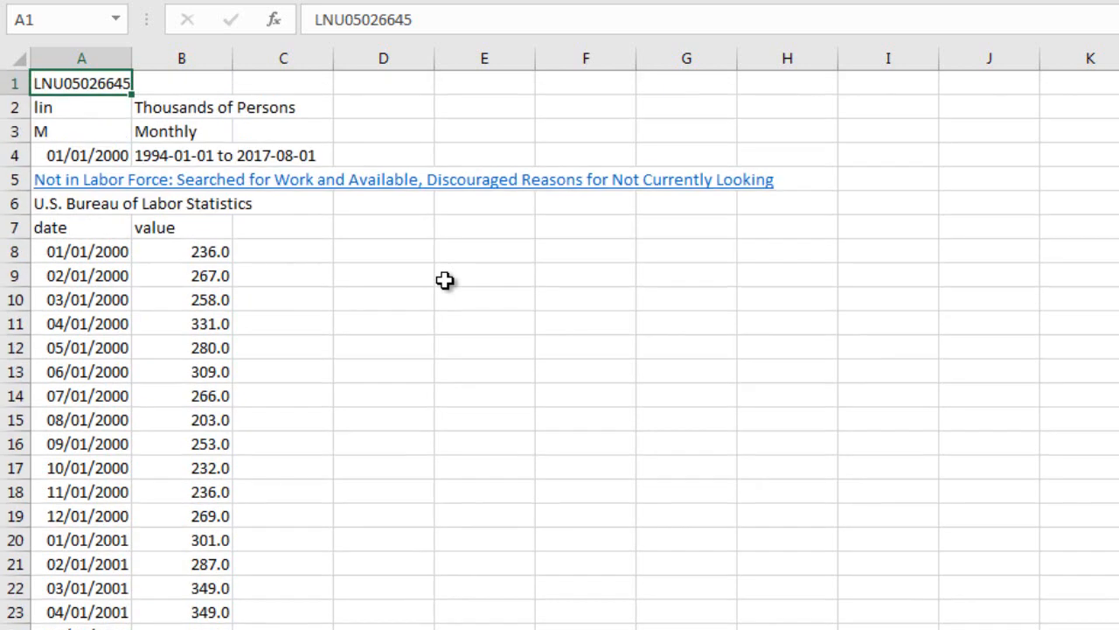
key(Down)
key(Down)
key(Down)
key(Down)
key(Down)
key(Down)
key(Down)
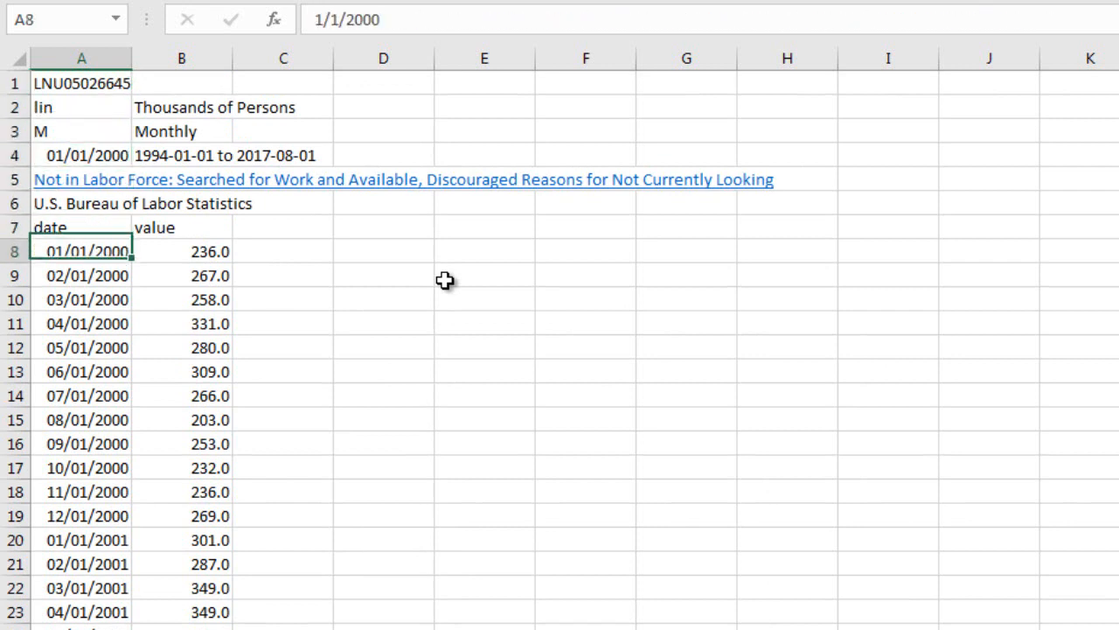
Start defining a new name from cell A8 and call it Dates.
right_click(111, 262)
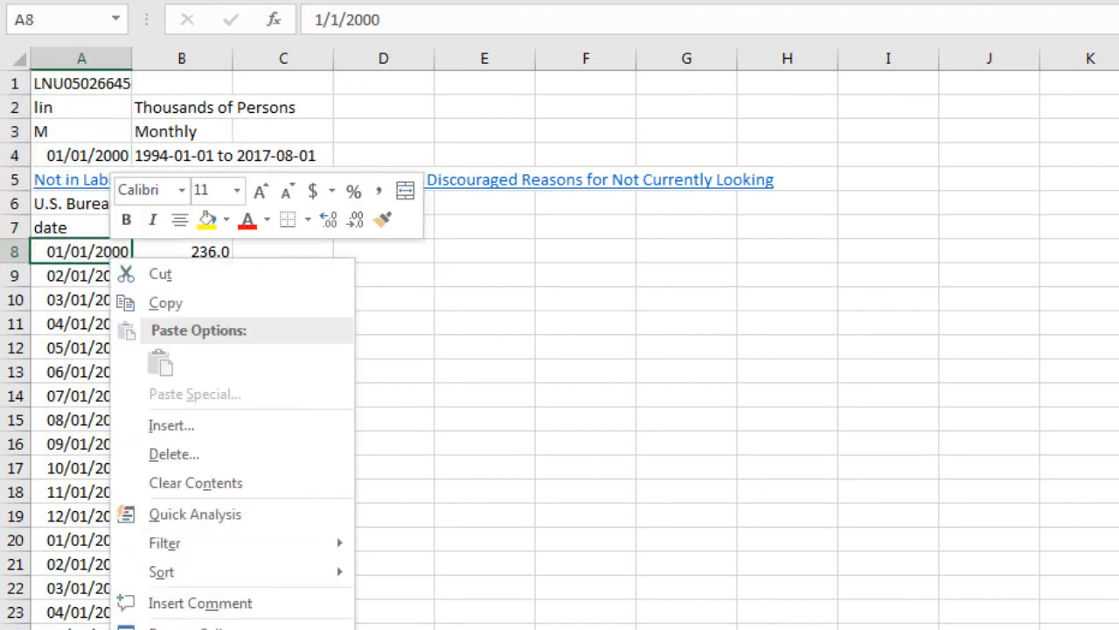
click(194, 629)
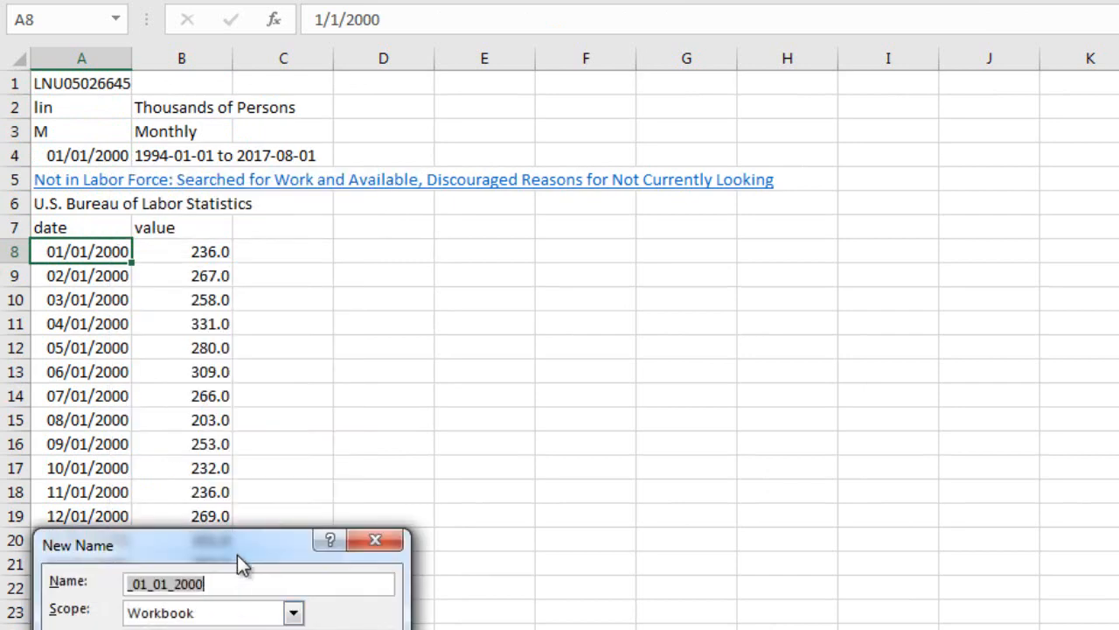
drag(238, 547, 500, 265)
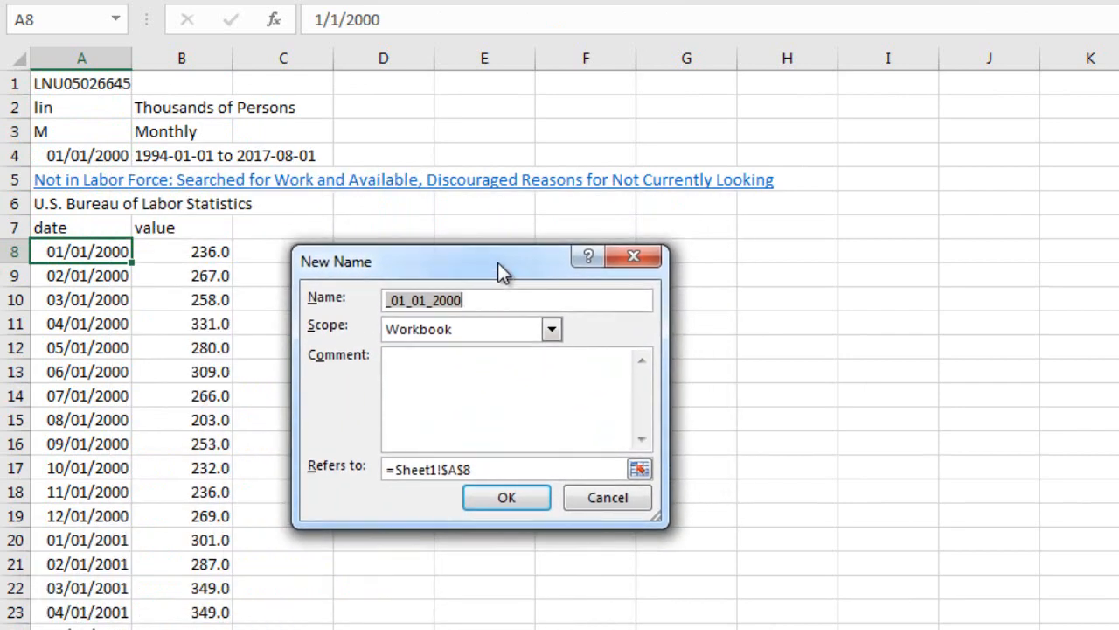
text(Dates)
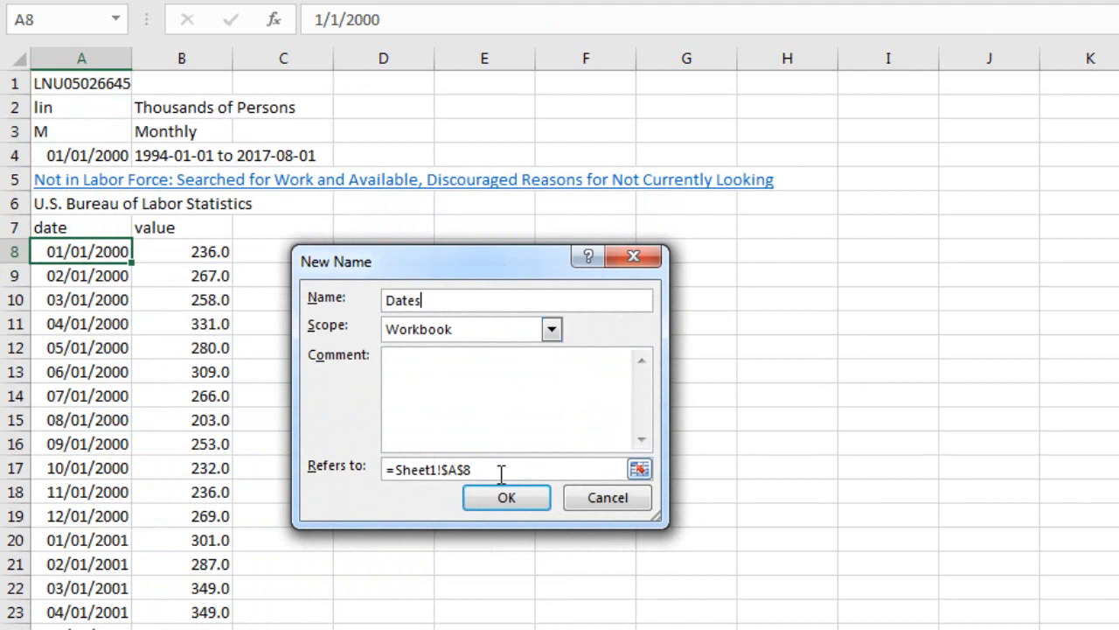
Replace the Dates reference with an OFFSET formula anchored at Sheet1!$A$8, with 0 rows and 0 columns of offset.
drag(500, 469, 335, 475)
text(=o)
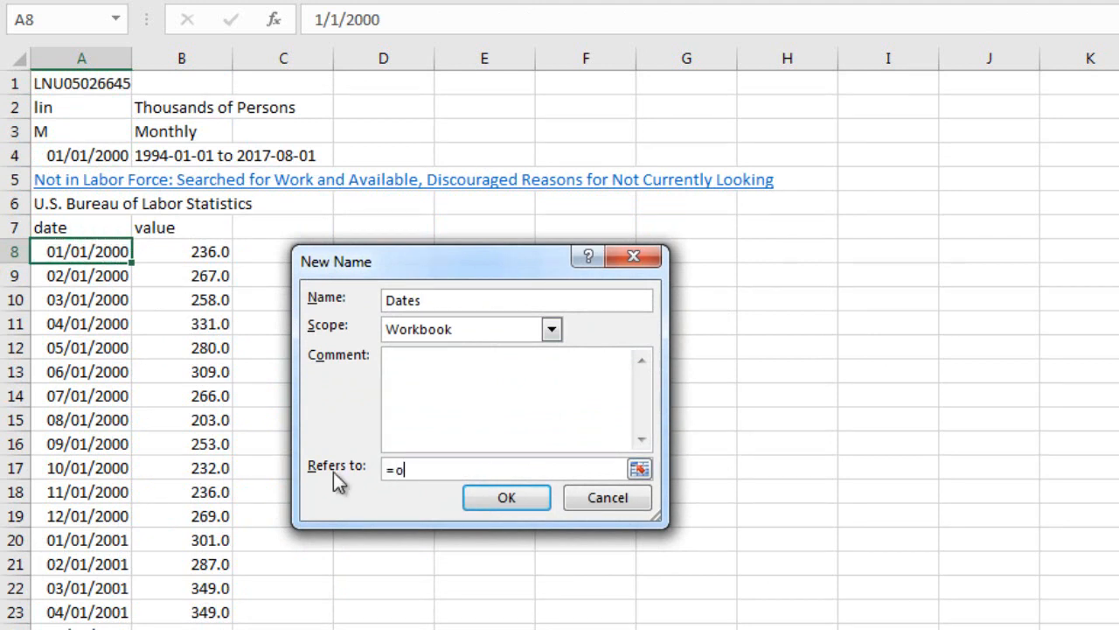
text(ffset()
click(113, 253)
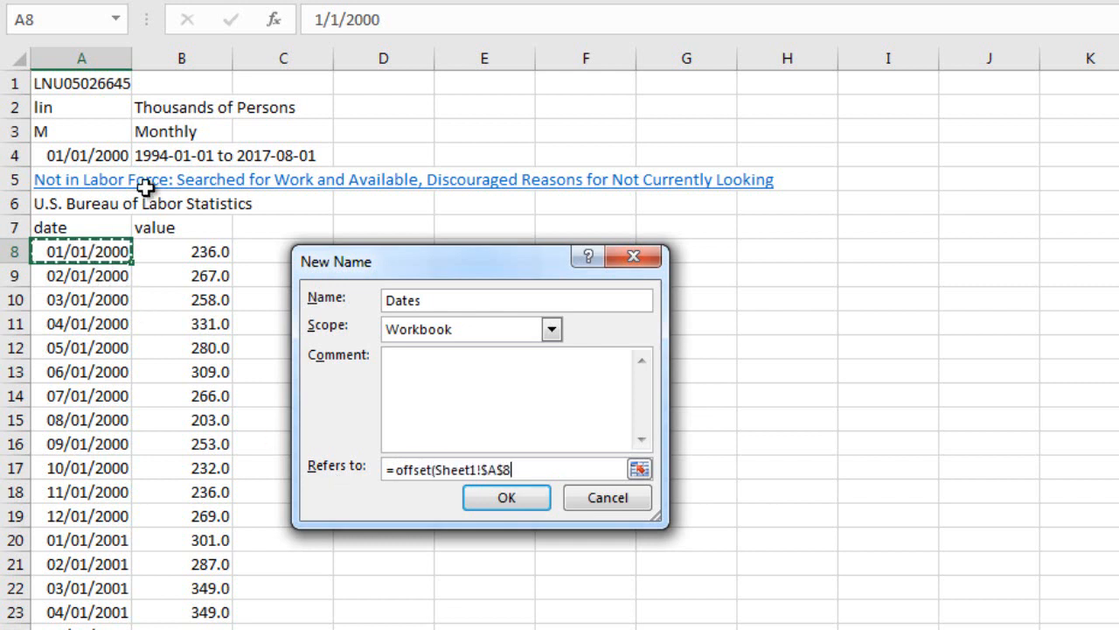
text(,0)
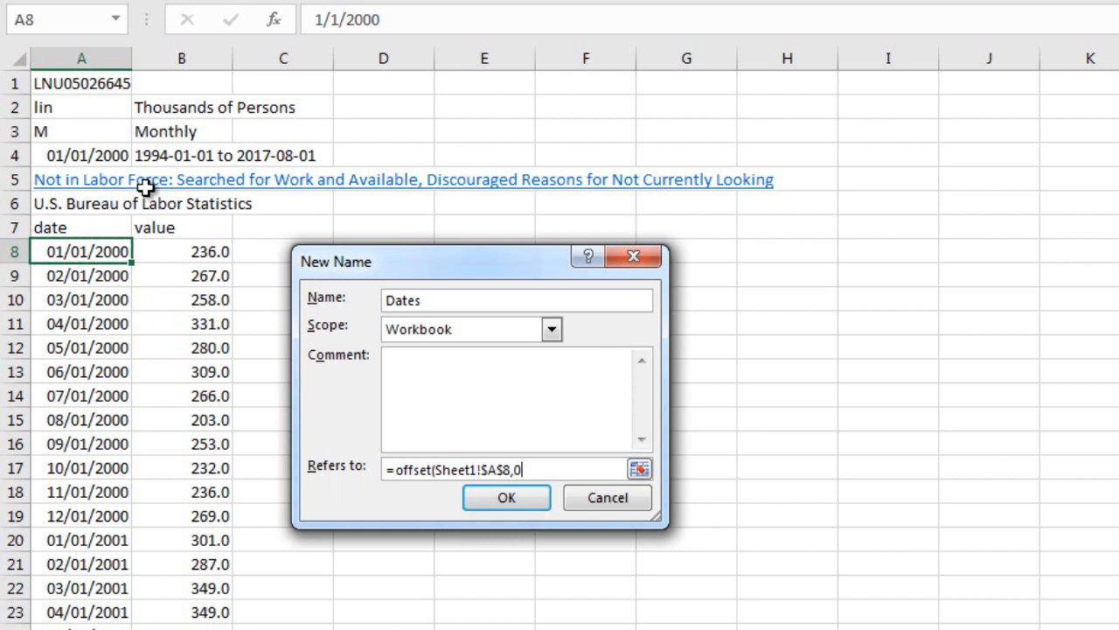
text(,0)
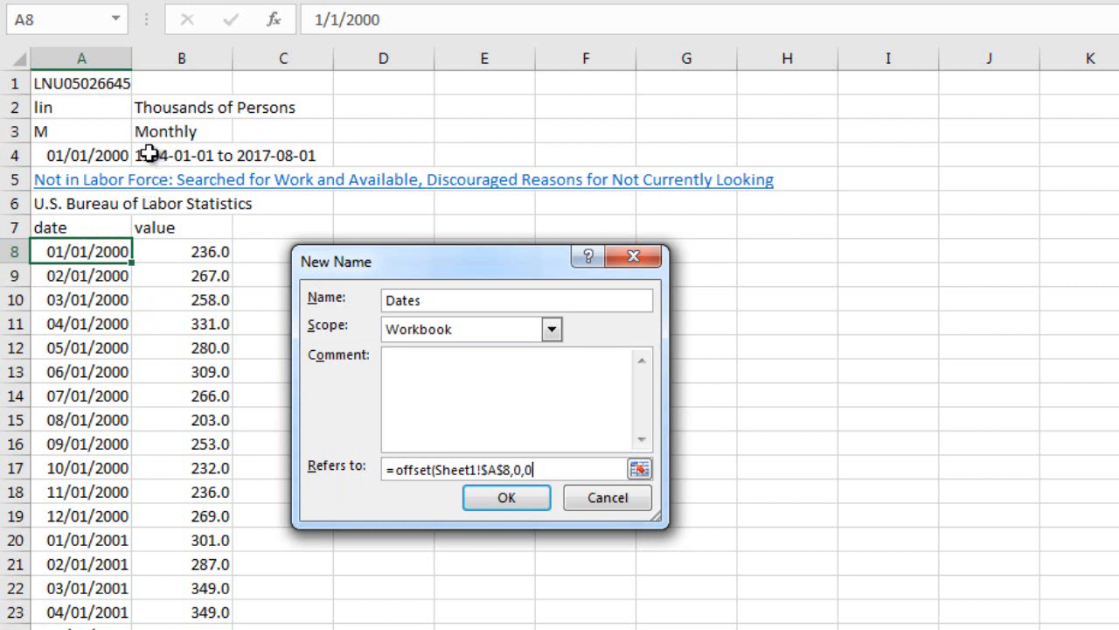
Complete the Dates formula with COUNTA of column A minus 7 as the height and 1 as the width, and save the name.
text(,cou)
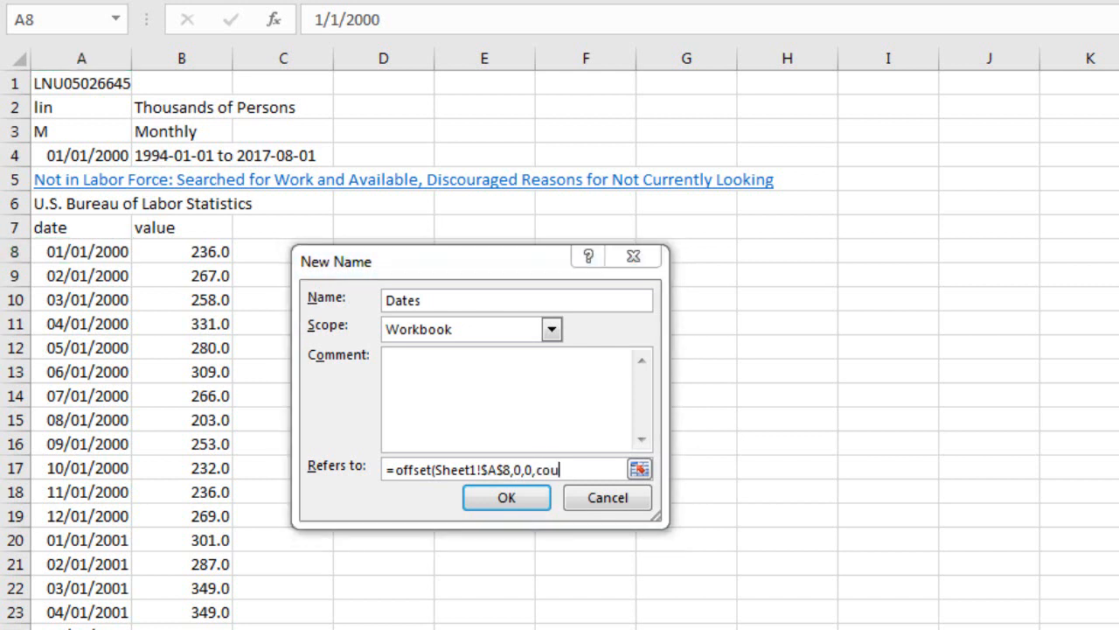
text(n)
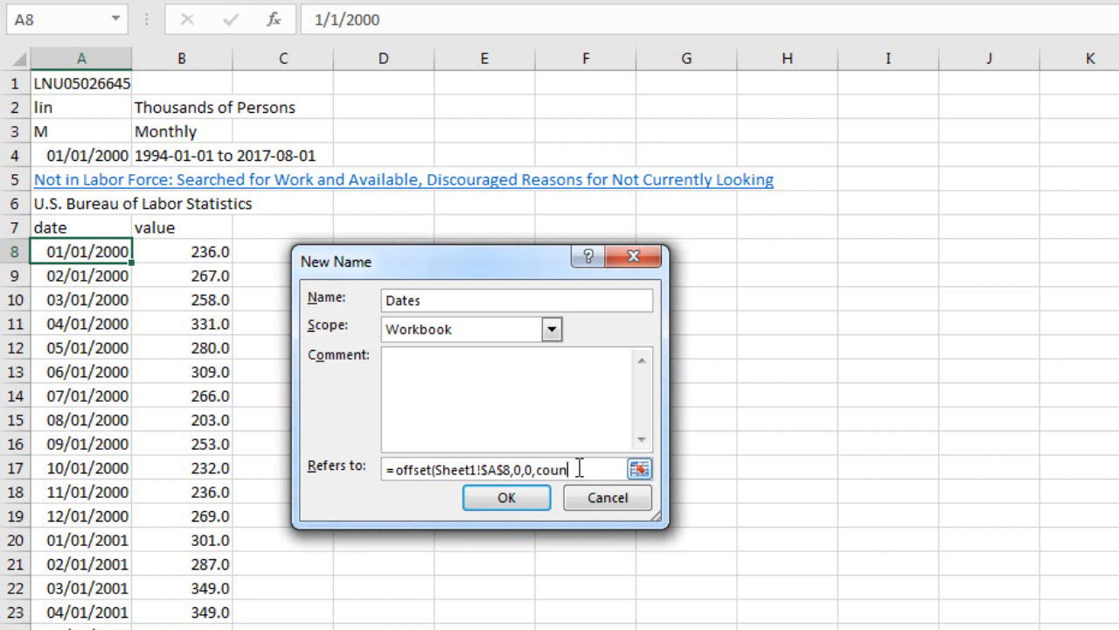
text(ta()
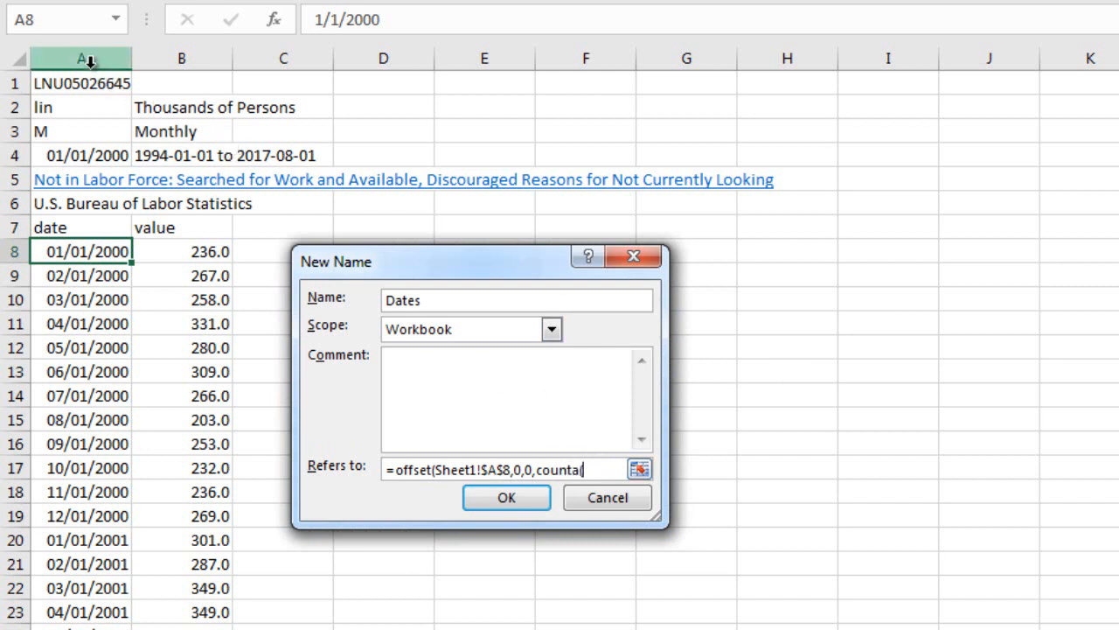
click(87, 58)
text())
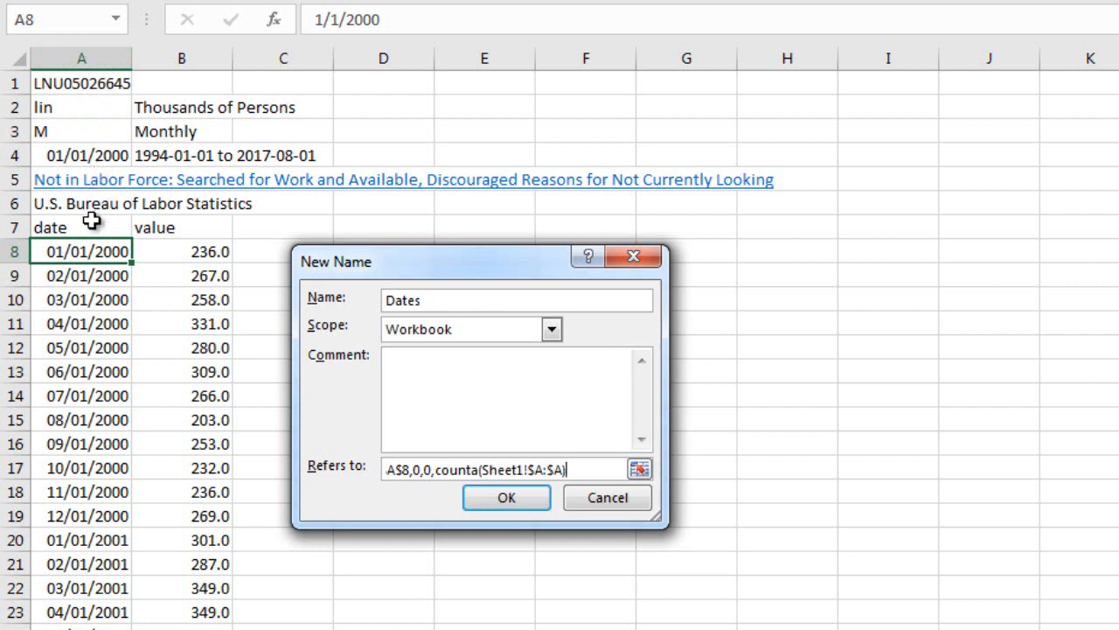
text(-7)
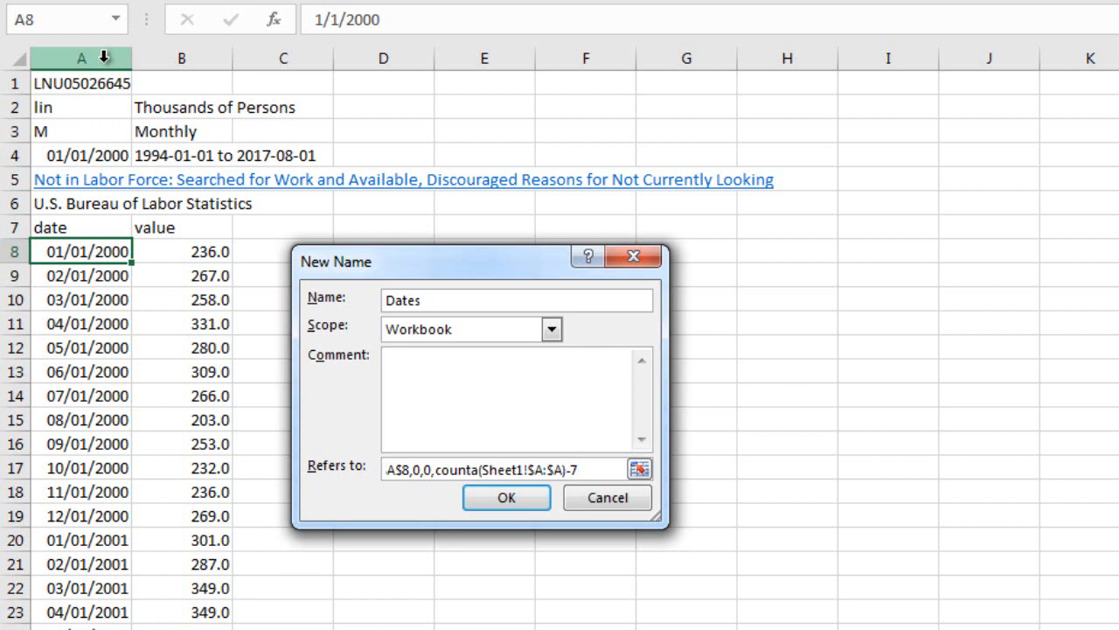
text(,1))
key(Return)
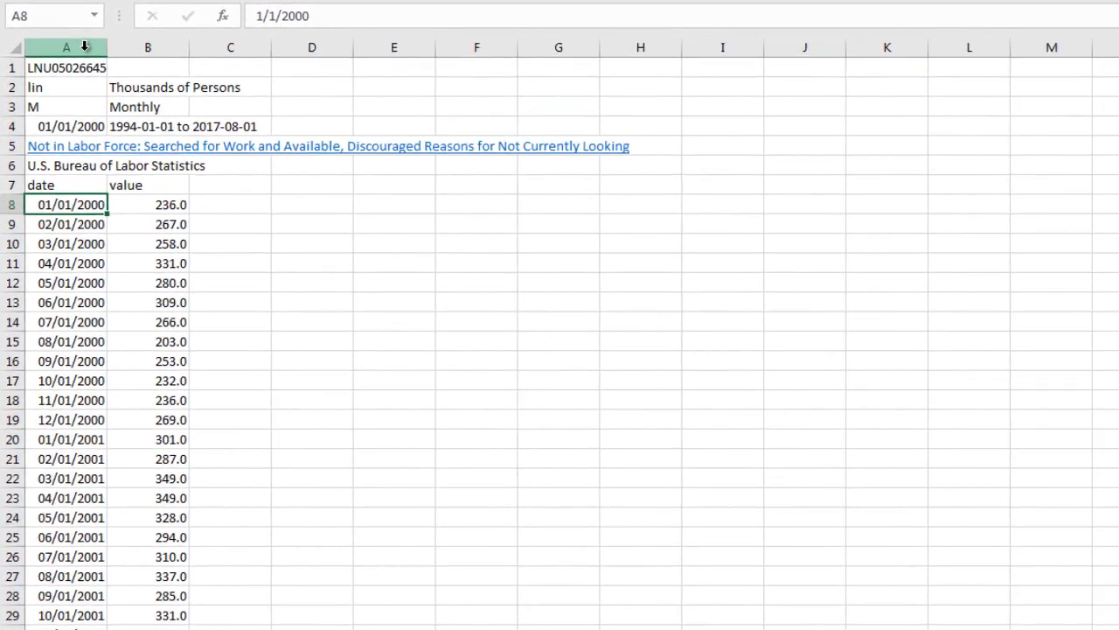
Start defining a new name from the first value in cell B8 and call it DiscWorkers.
right_click(178, 203)
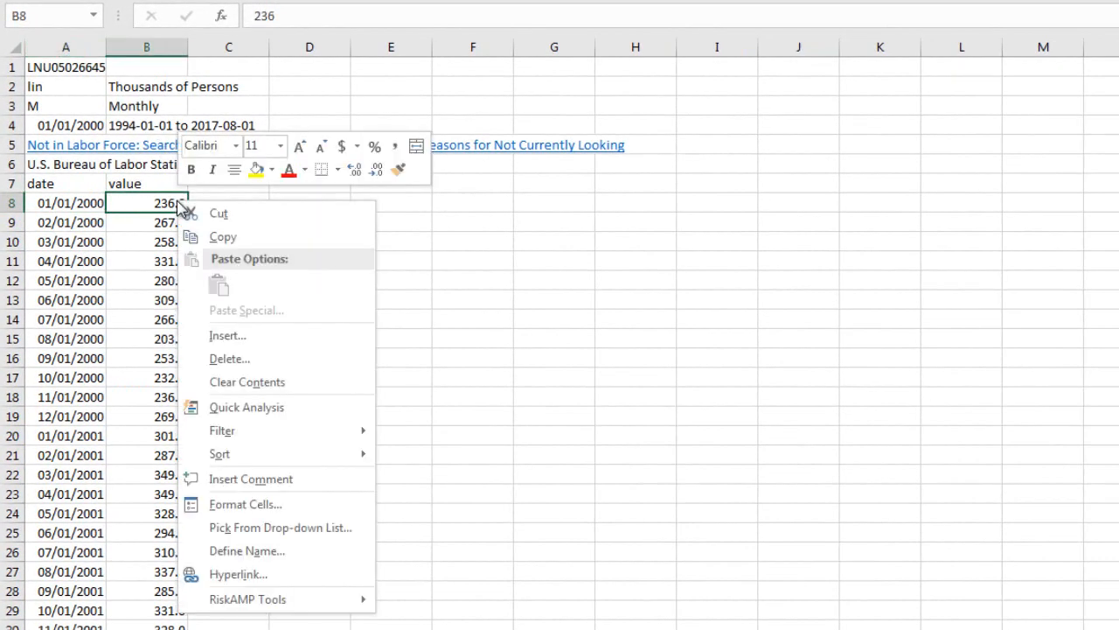
click(220, 550)
text(Disc)
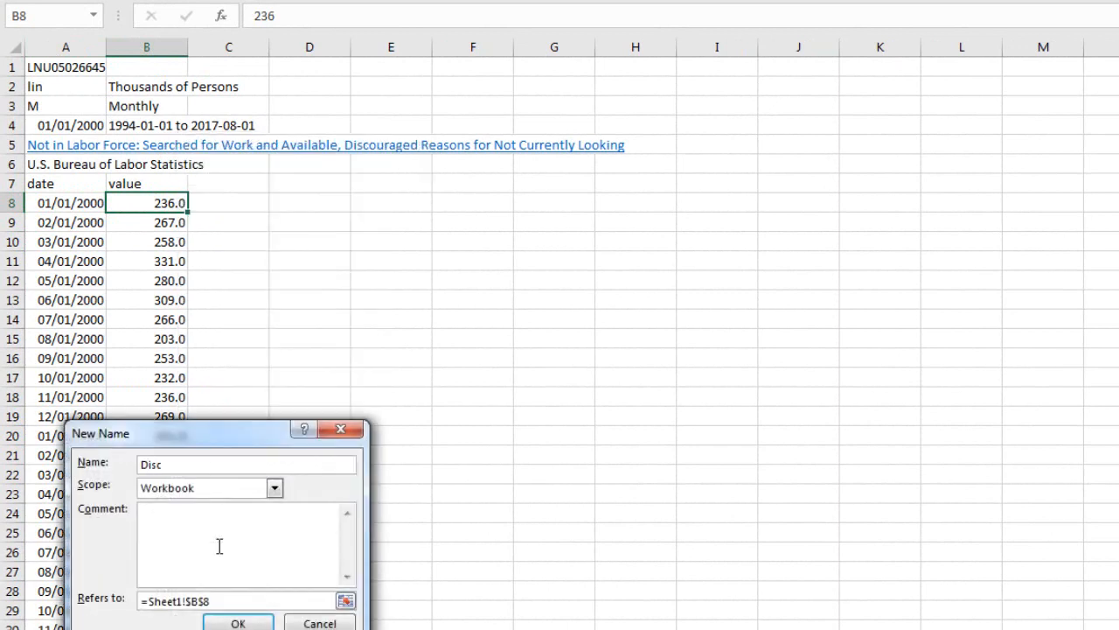
text(Workers)
Replace the DiscWorkers reference with an OFFSET formula from Sheet1!$B$8, with offsets 0,0 and COUNTA of column B for the height.
drag(230, 604, 120, 603)
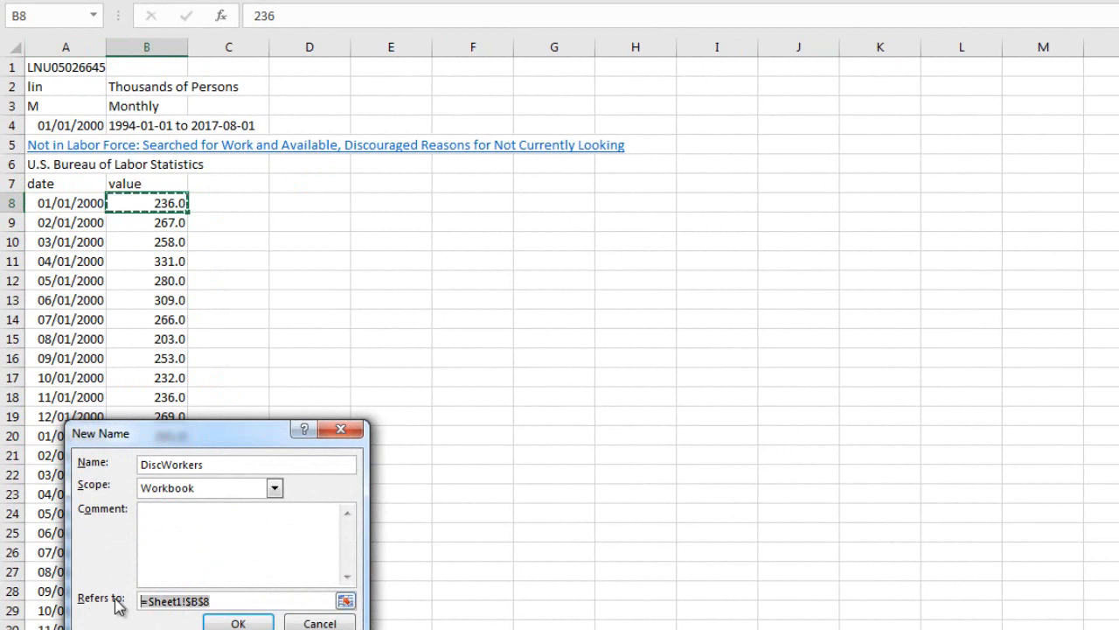
text(=offset()
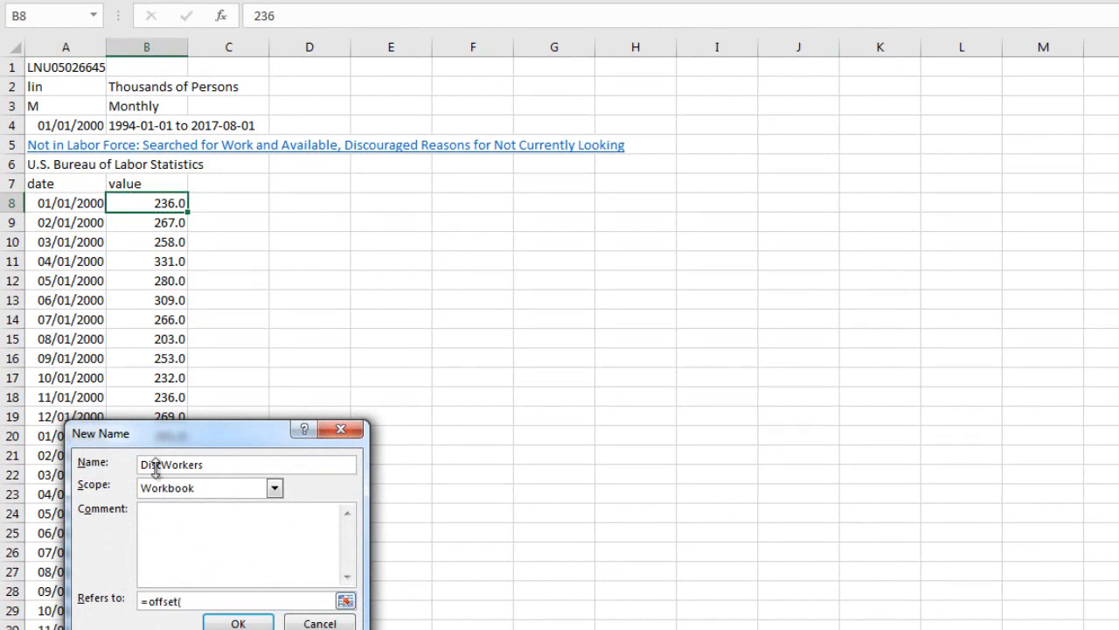
click(178, 204)
text(,0)
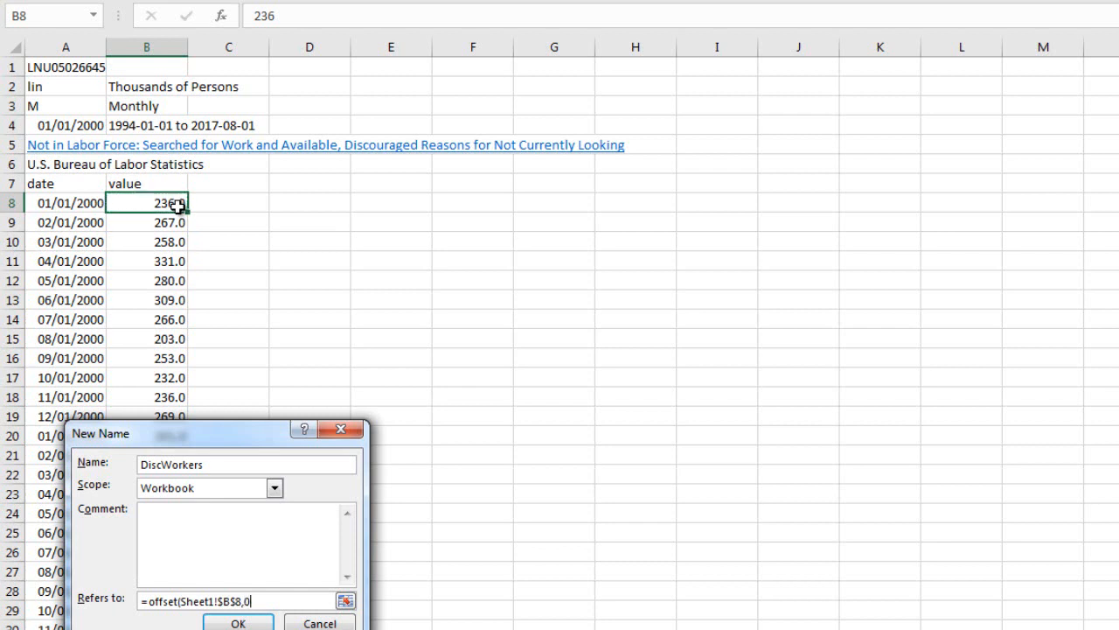
text(,)
text(0,cout)
text(ta)
text(()
click(146, 46)
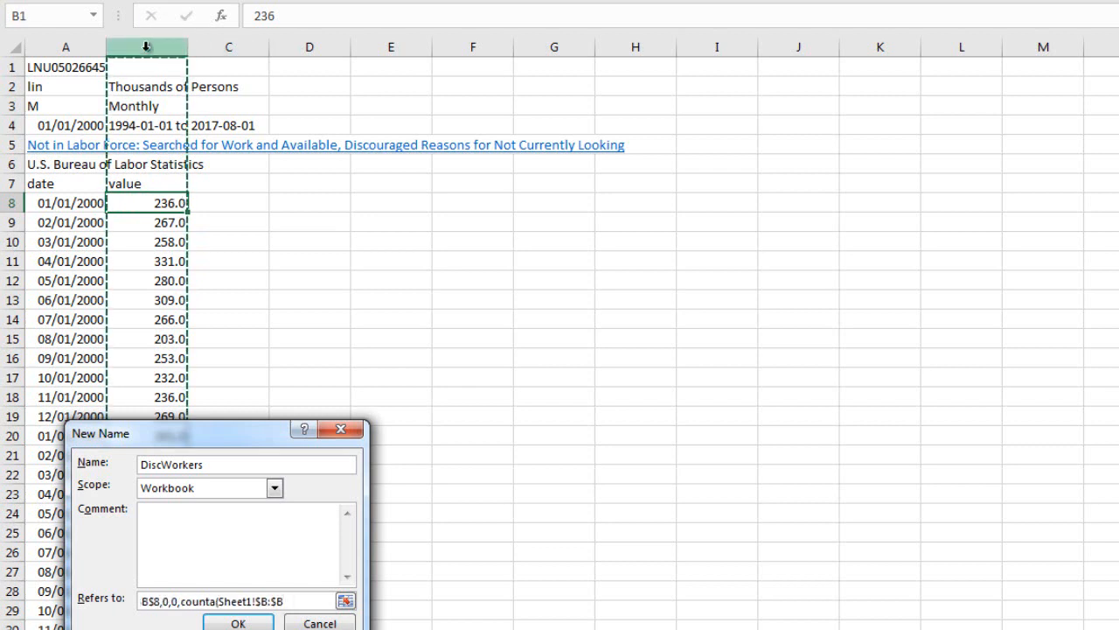
Subtract 4 from the COUNTA height in the DiscWorkers formula, set the width to 1, and save the name.
text())
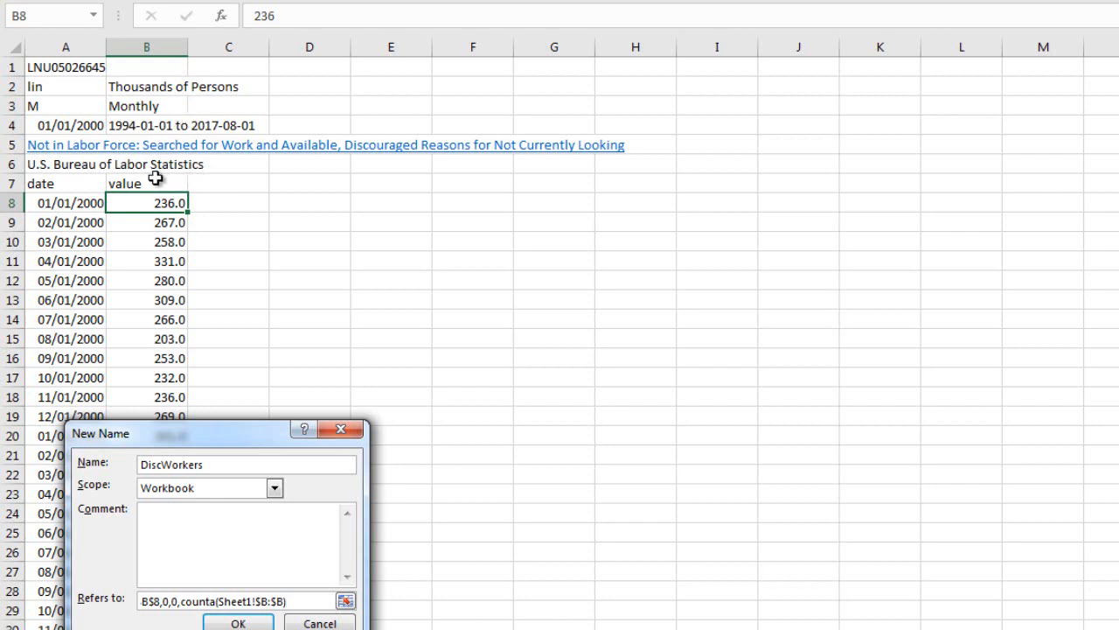
text(-4,1)
text())
key(Return)
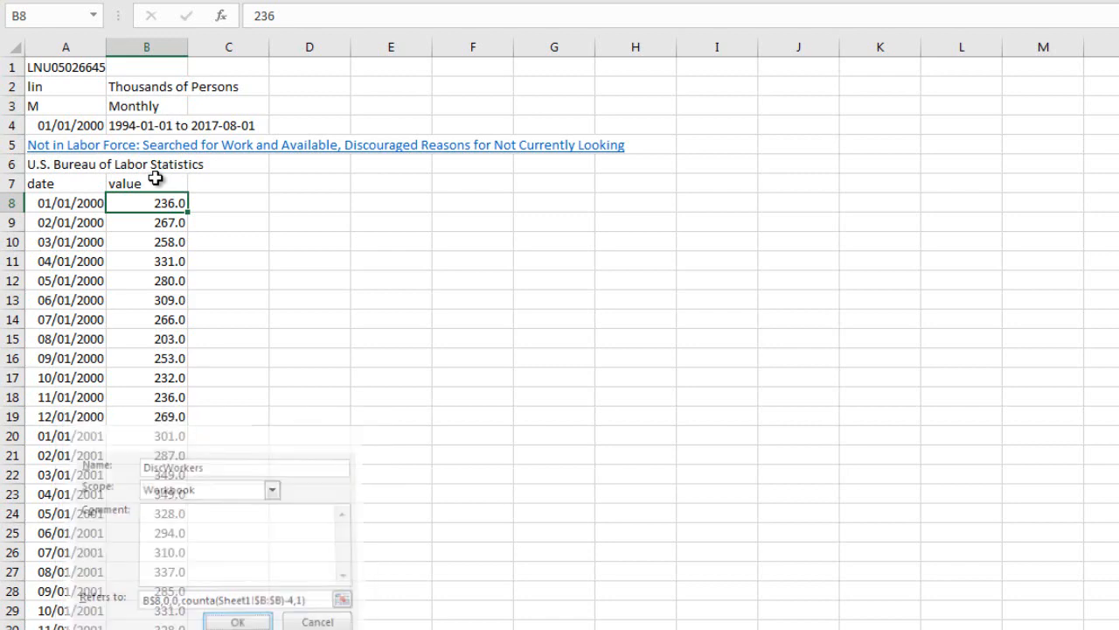
Insert a blank 2-D column chart on the data sheet, starting from empty cell D10.
click(344, 241)
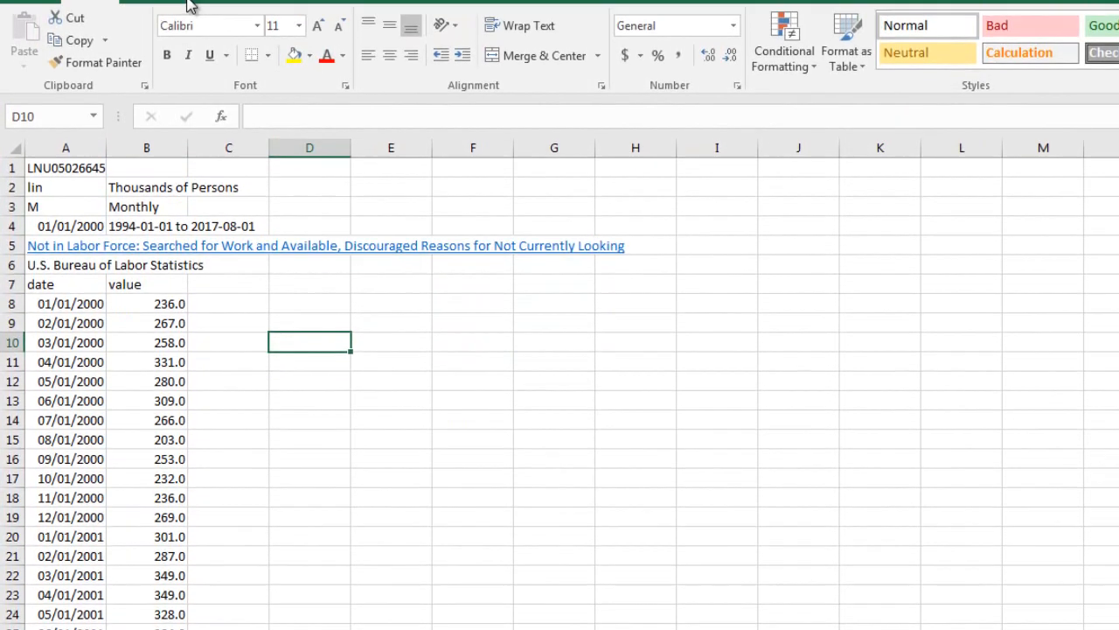
click(147, 17)
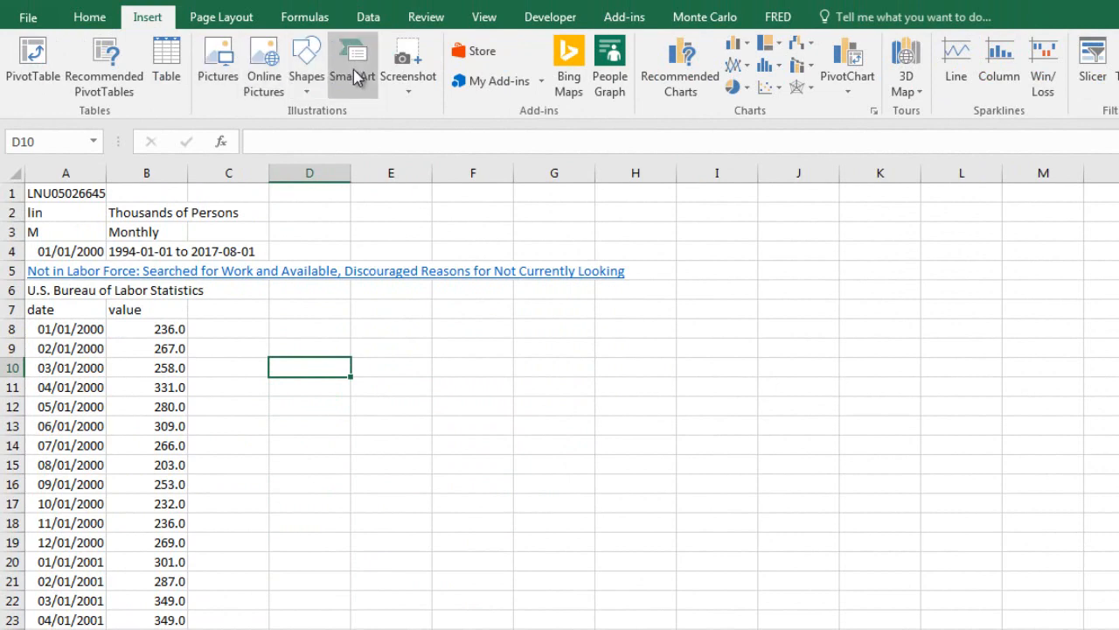
click(732, 50)
click(739, 104)
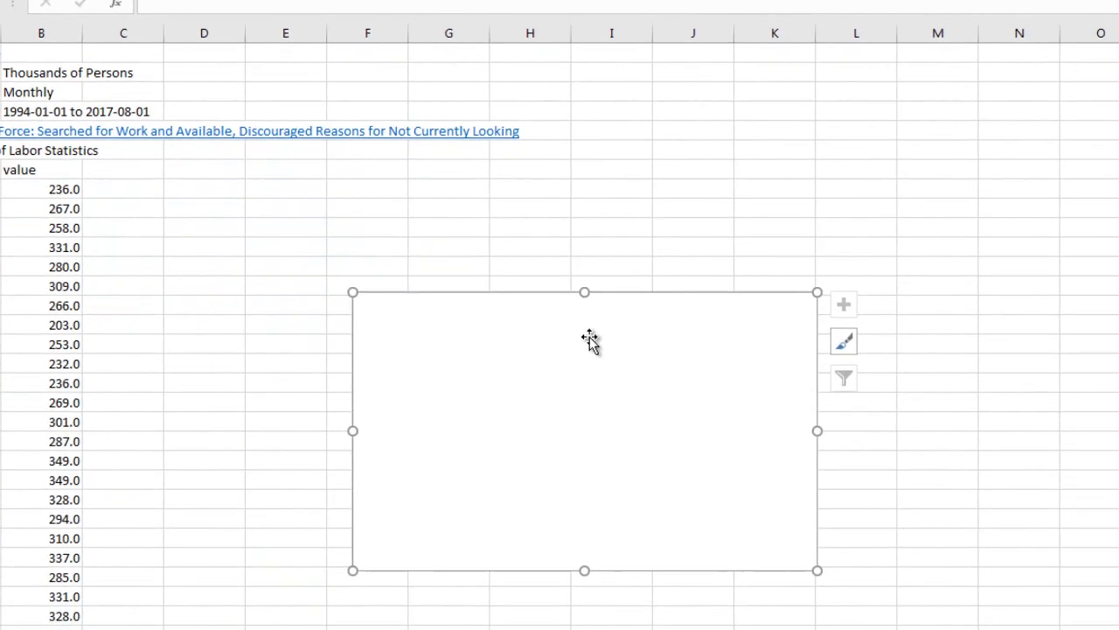
Add a new series to the blank chart's data source and name it Discouraged Workers.
right_click(695, 477)
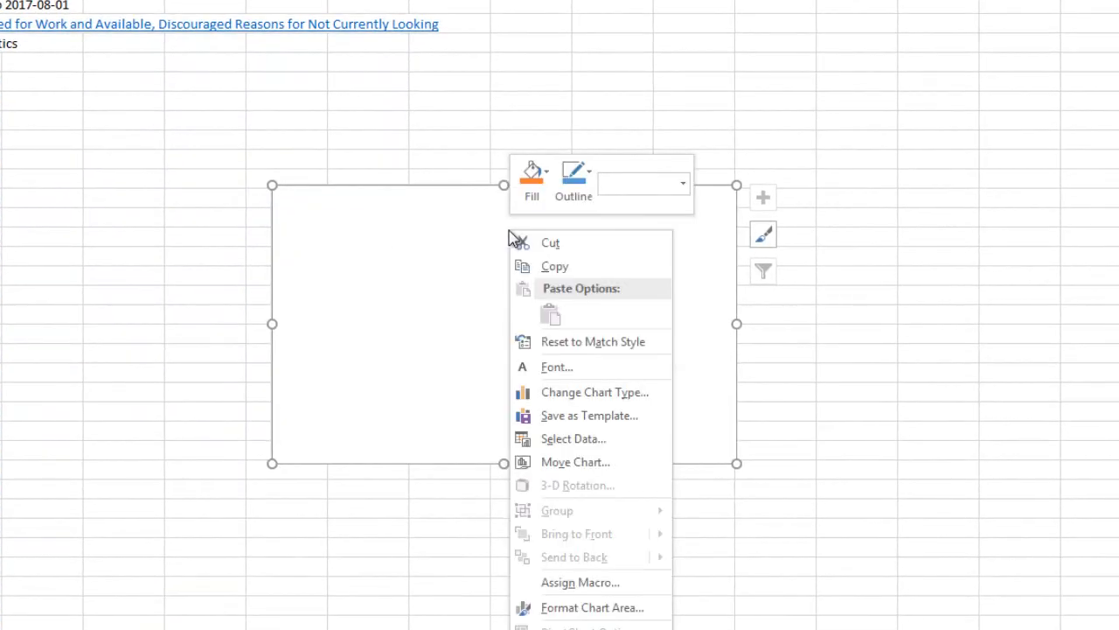
click(555, 437)
click(280, 150)
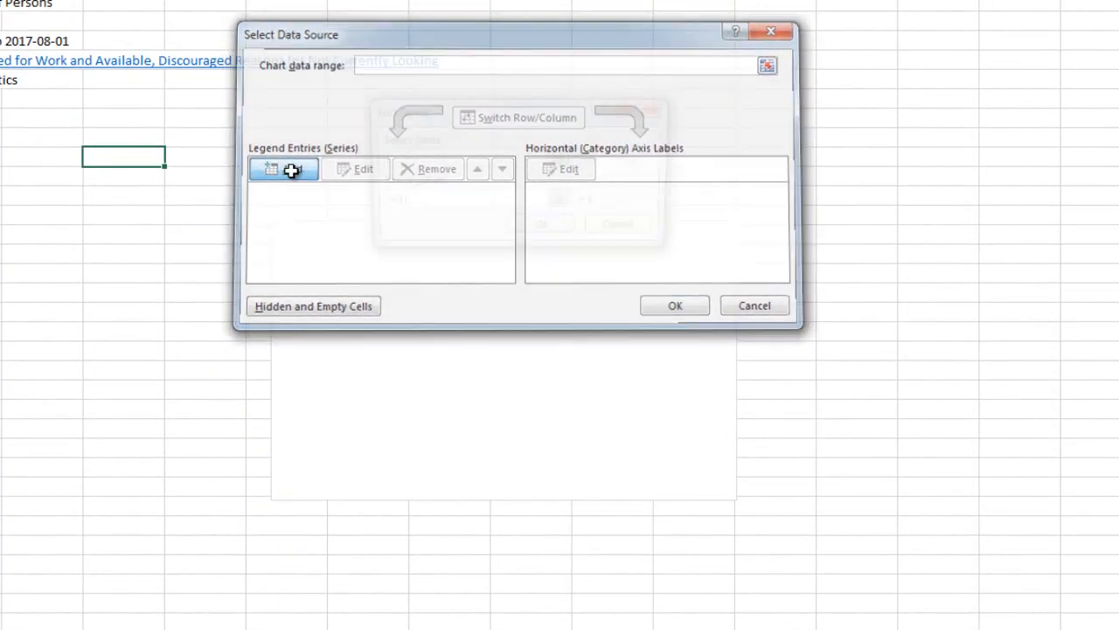
text(Dis)
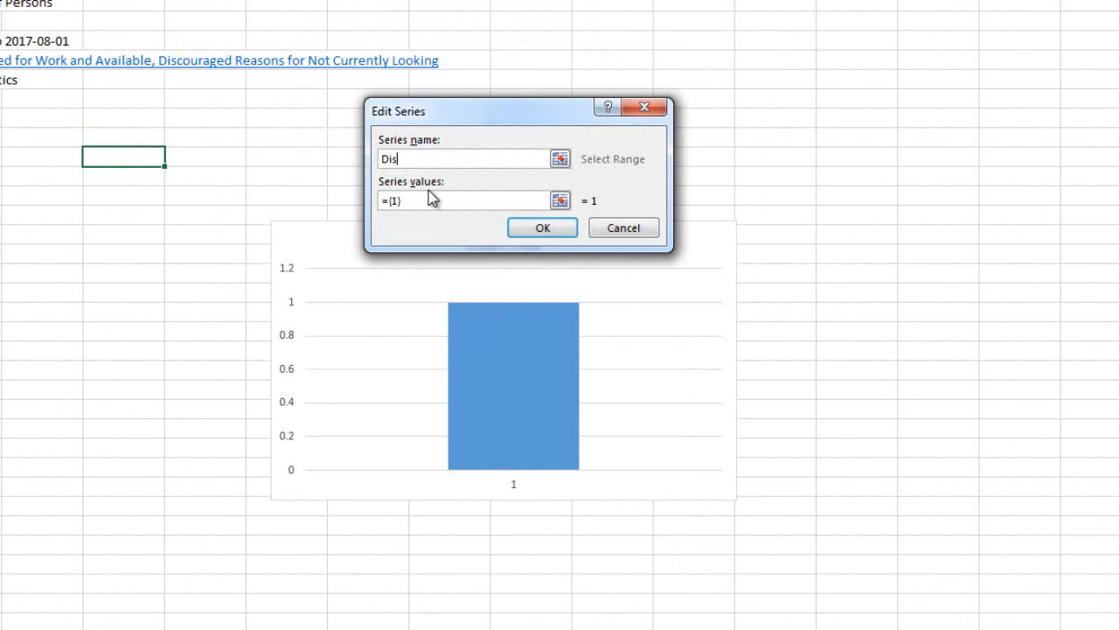
text(couraged Workers)
key(Tab)
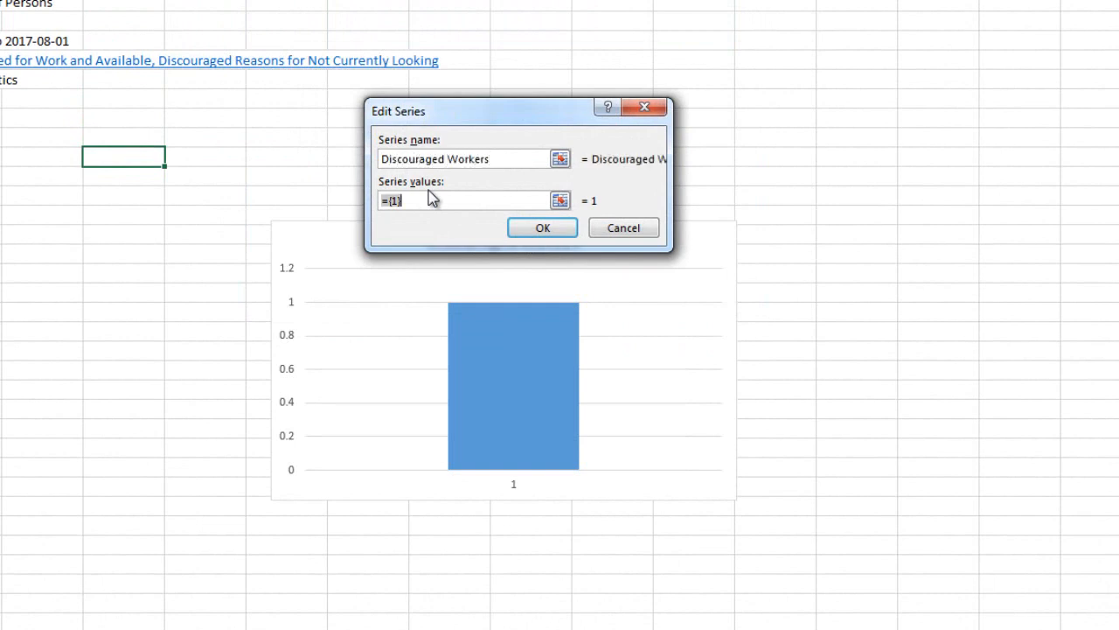
Set the Discouraged Workers series values to =Sheet1!DiscWorkers and confirm the series.
text(=)
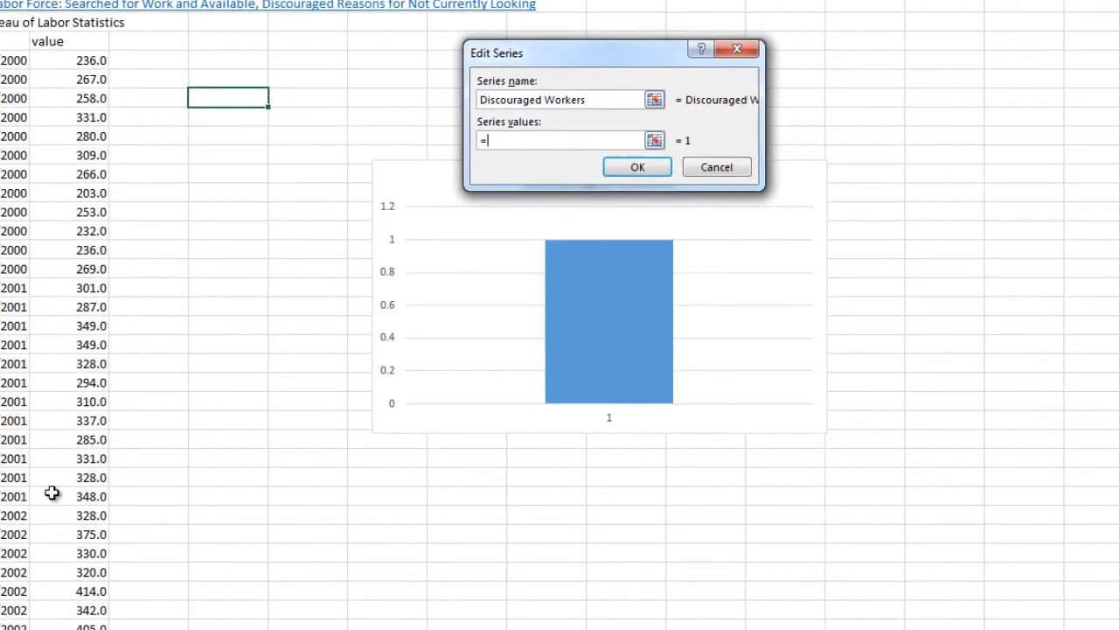
text(S)
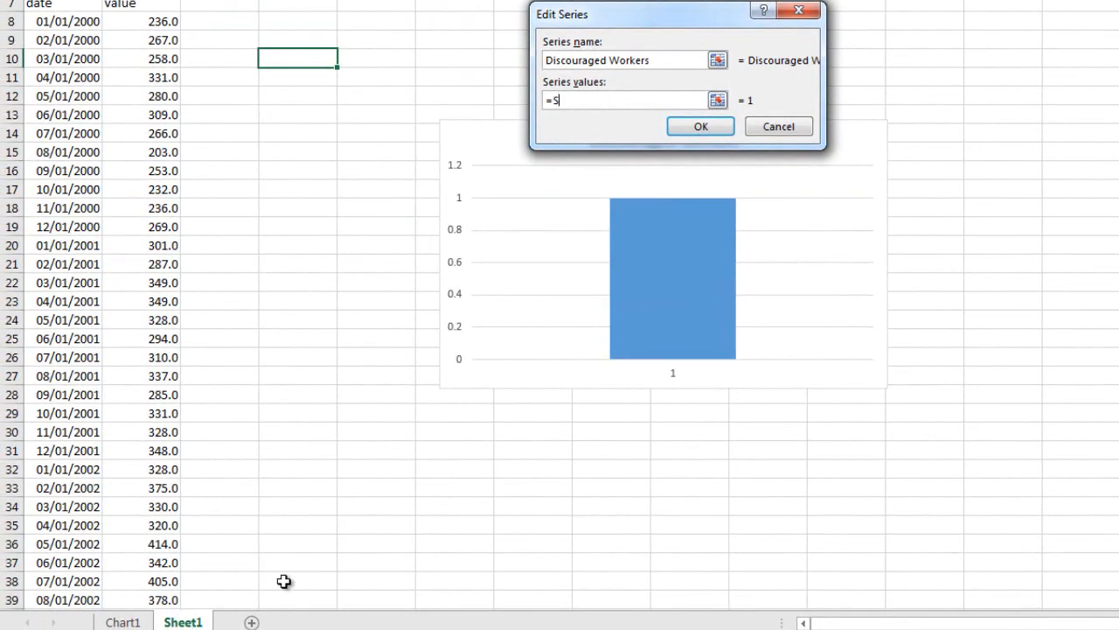
text(heet1!DiscWorkers)
click(728, 126)
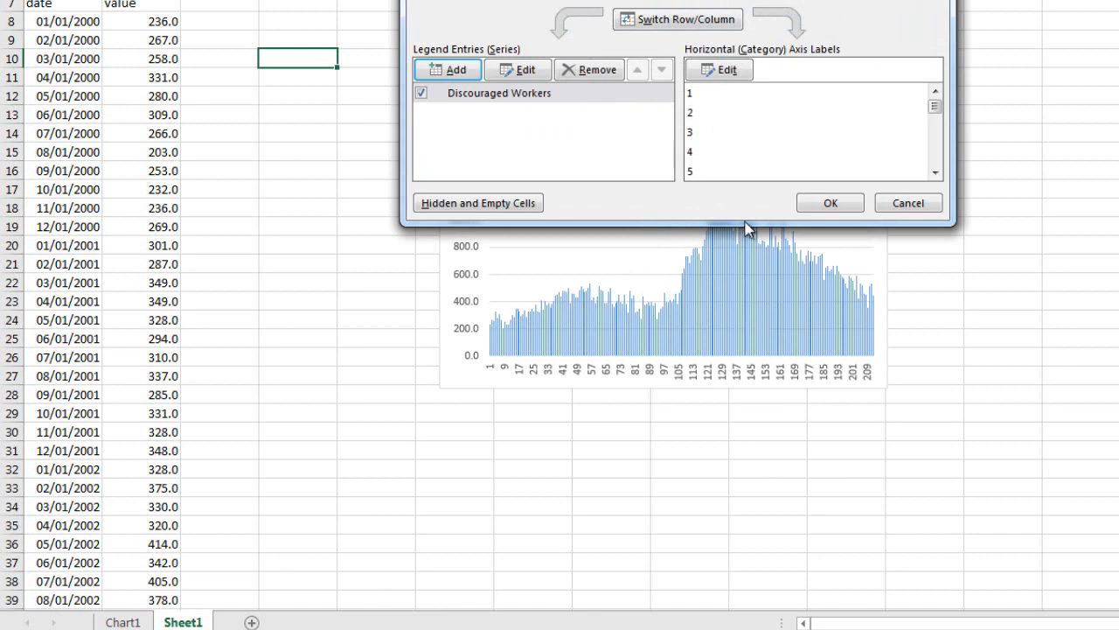
Set the horizontal axis label range to =Sheet1!Dates and accept the chart's data source.
click(726, 71)
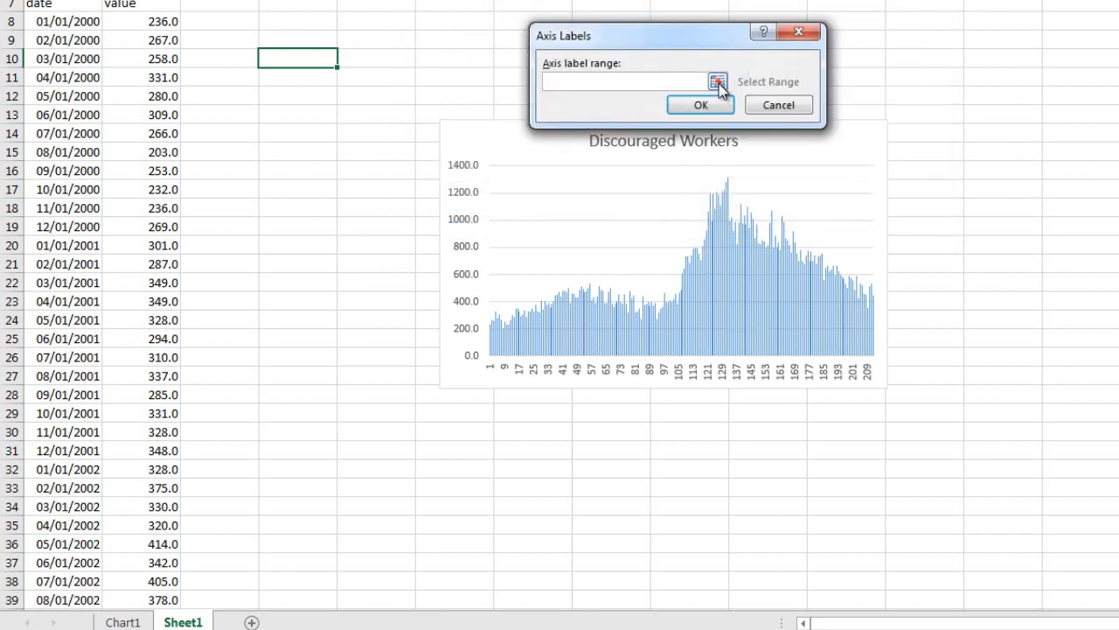
text(=Sheet1!Dates)
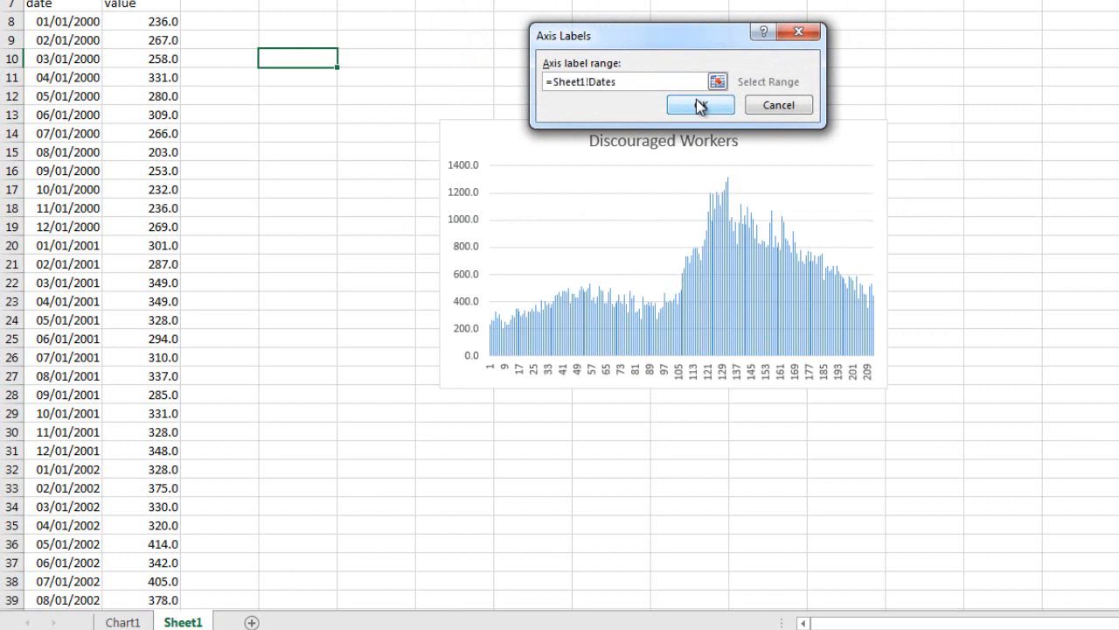
click(701, 105)
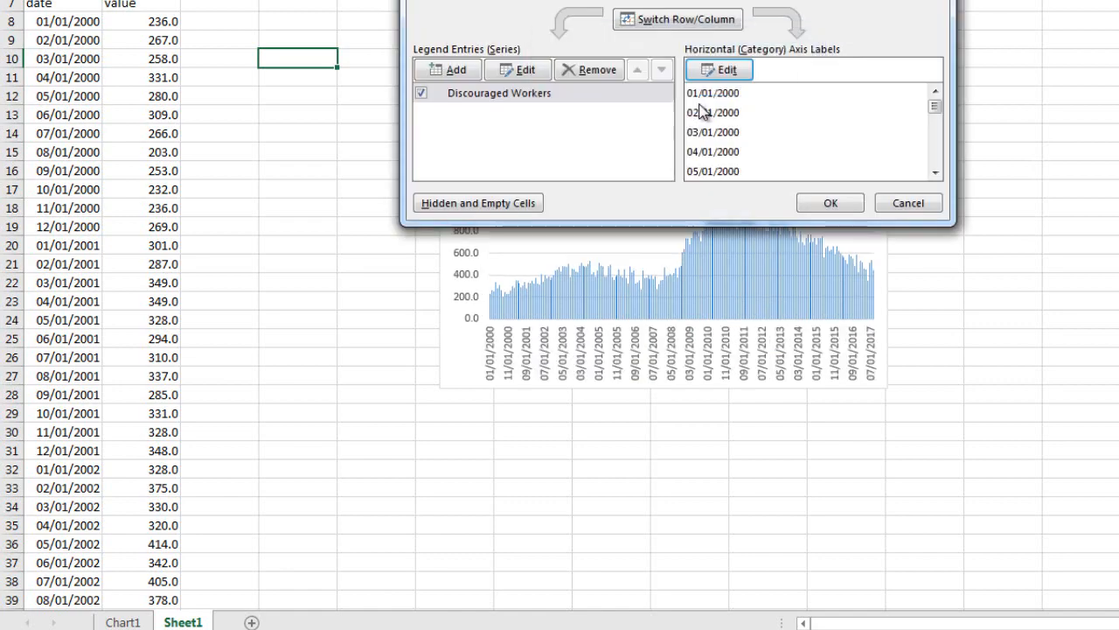
click(822, 201)
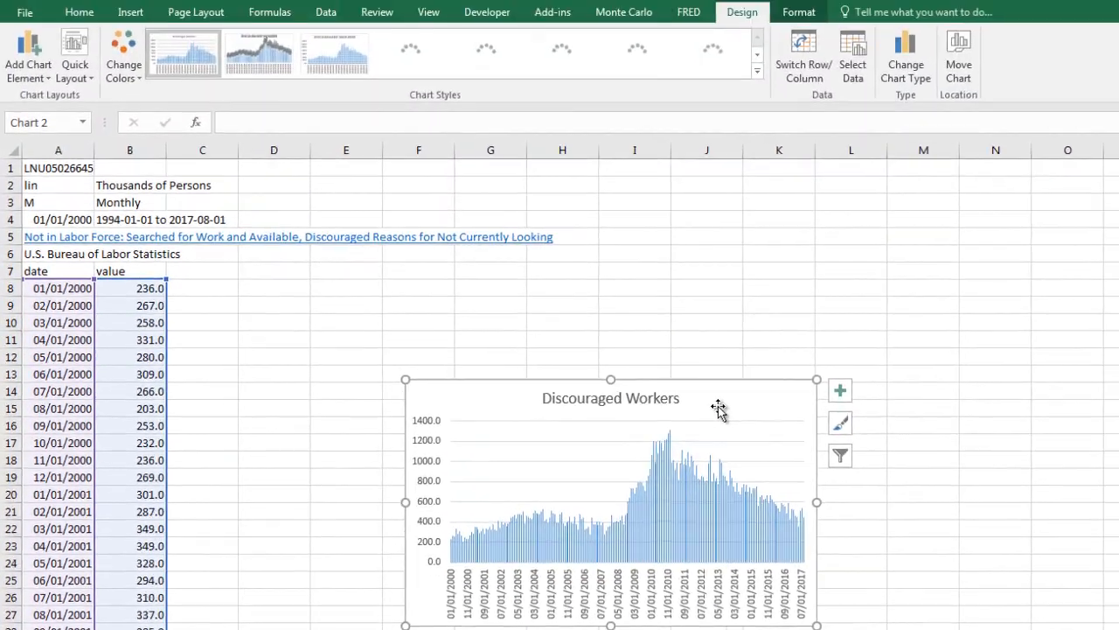
Move the chart to a new sheet named Chart2 and apply the dark-background chart style with glowing blue columns.
click(958, 61)
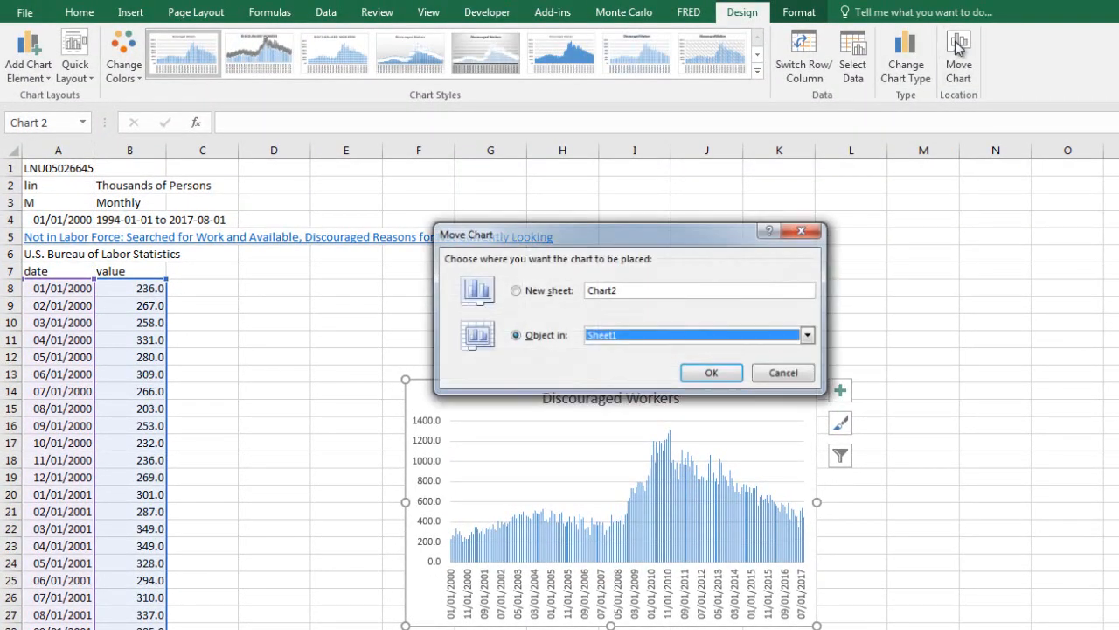
click(544, 290)
click(705, 374)
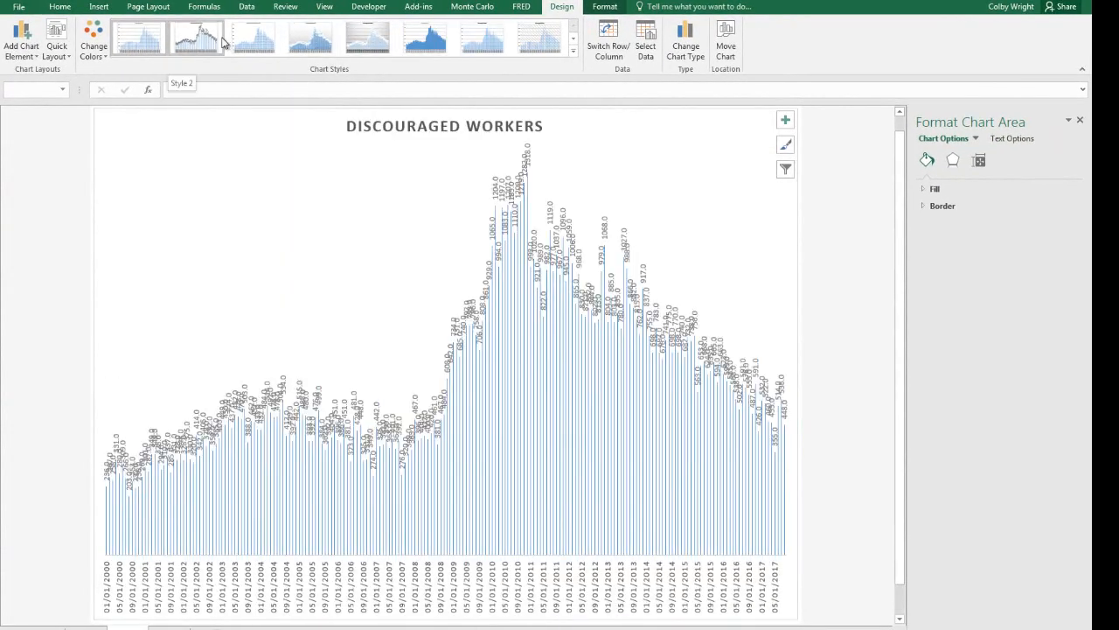
scroll(227, 43, down, 1)
click(368, 38)
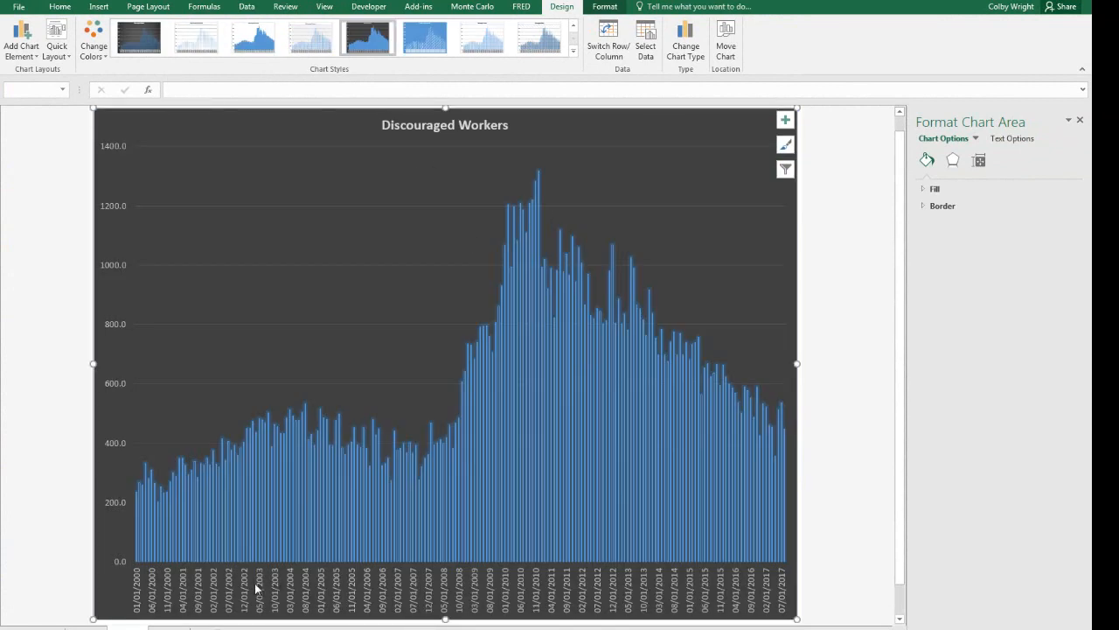
Locate the first empty row below the dates on Sheet1 and examine the Discouraged Workers chart on Chart2.
key(Delete)
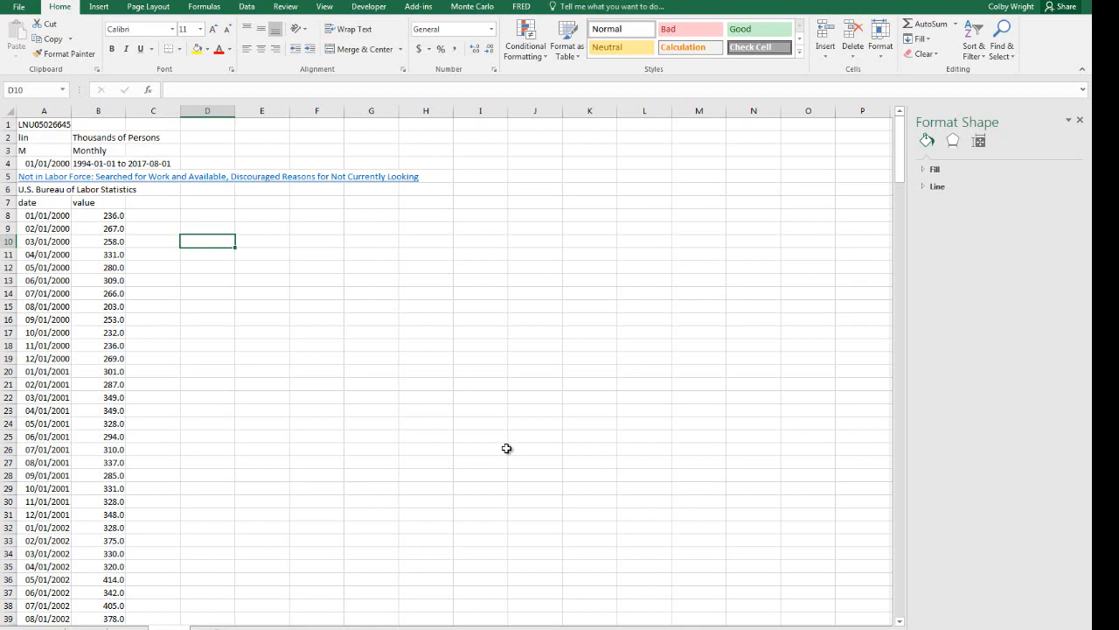
key(Left)
key(Left)
key(Left)
key(ctrl+Down)
key(Down)
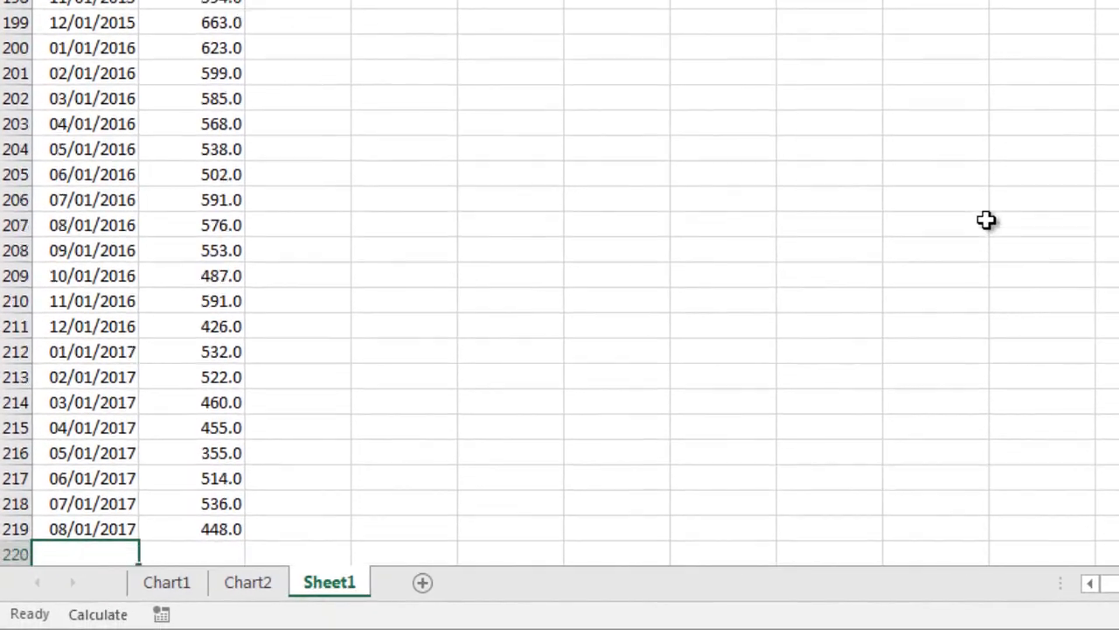
key(Down)
key(Down)
key(Down)
key(Up)
key(Up)
key(Up)
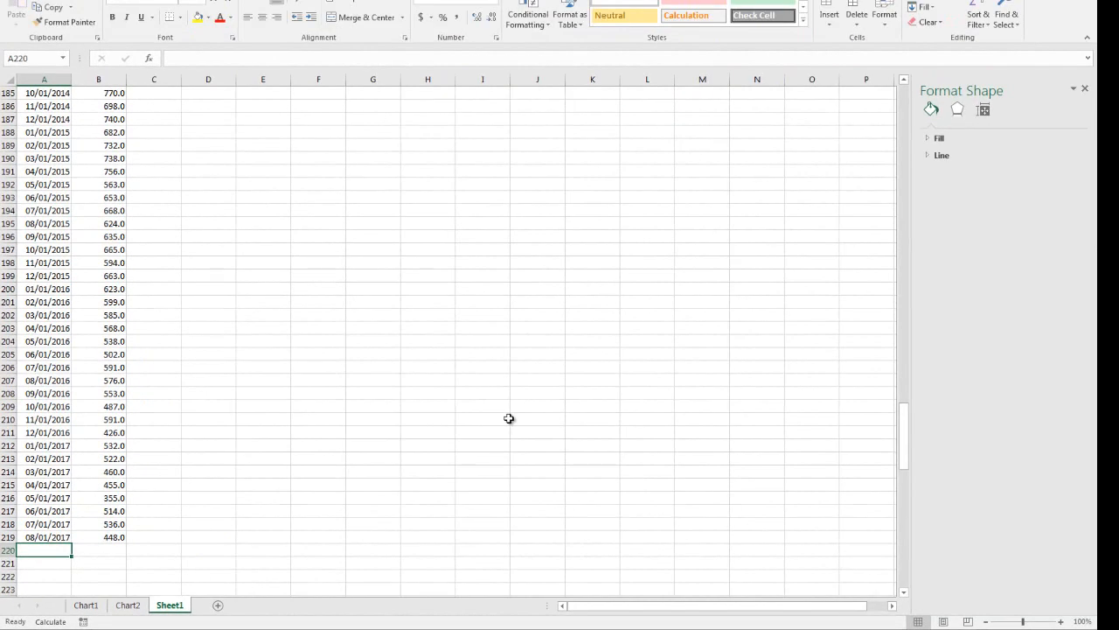
key(ctrl+Page_Up)
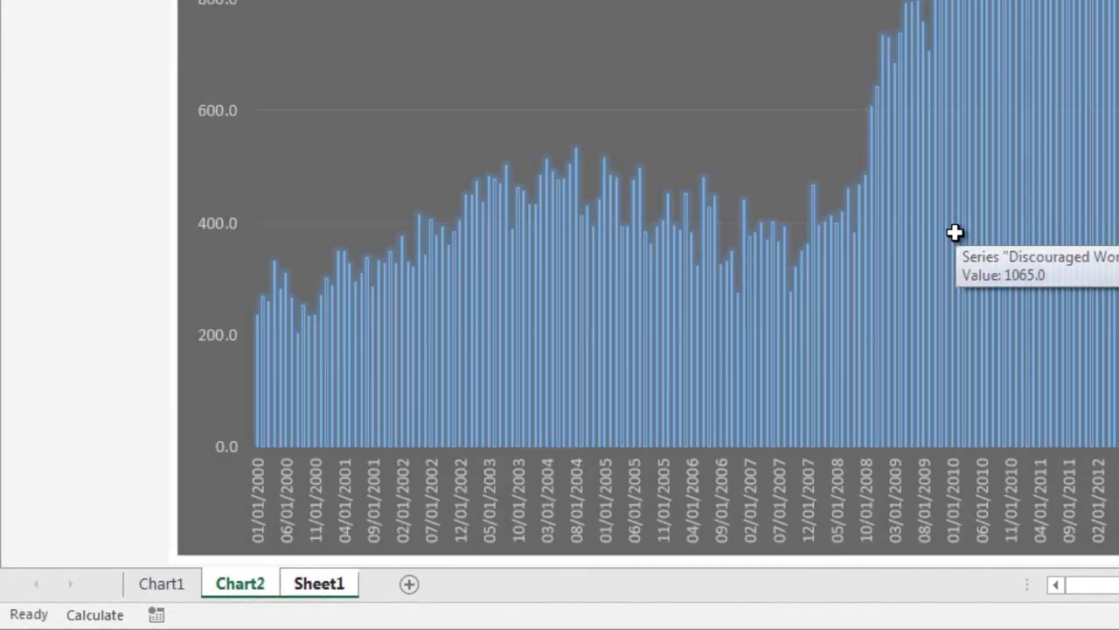
key(ctrl+Page_Down)
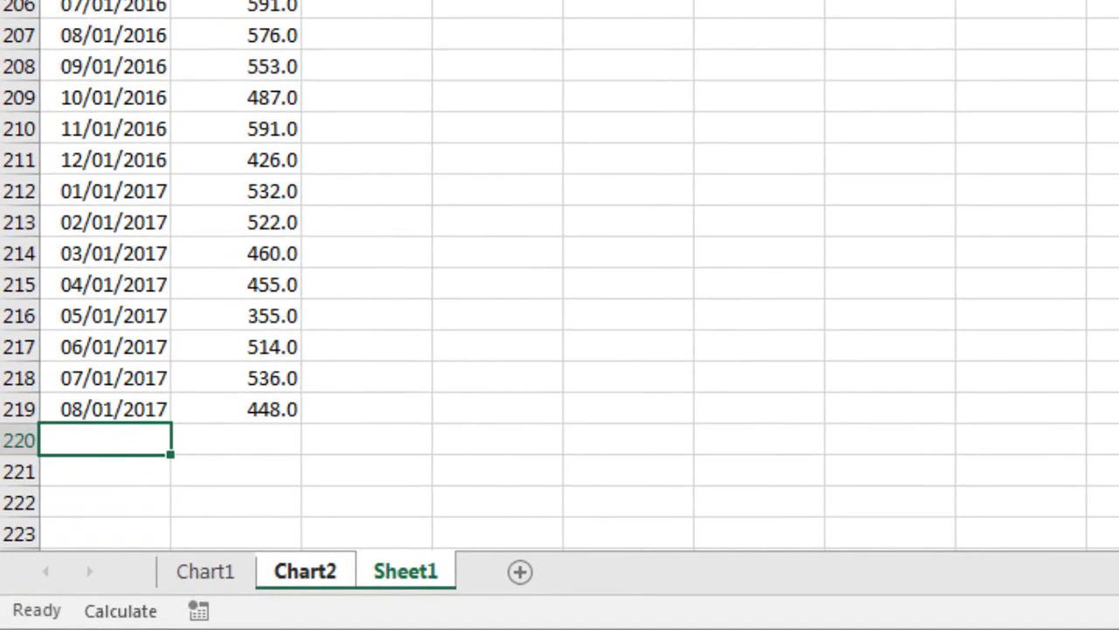
Add the date 9/1/2017 with the value 1500 in row 220 of Sheet1 and check the chart on Chart2.
text(9/01/201)
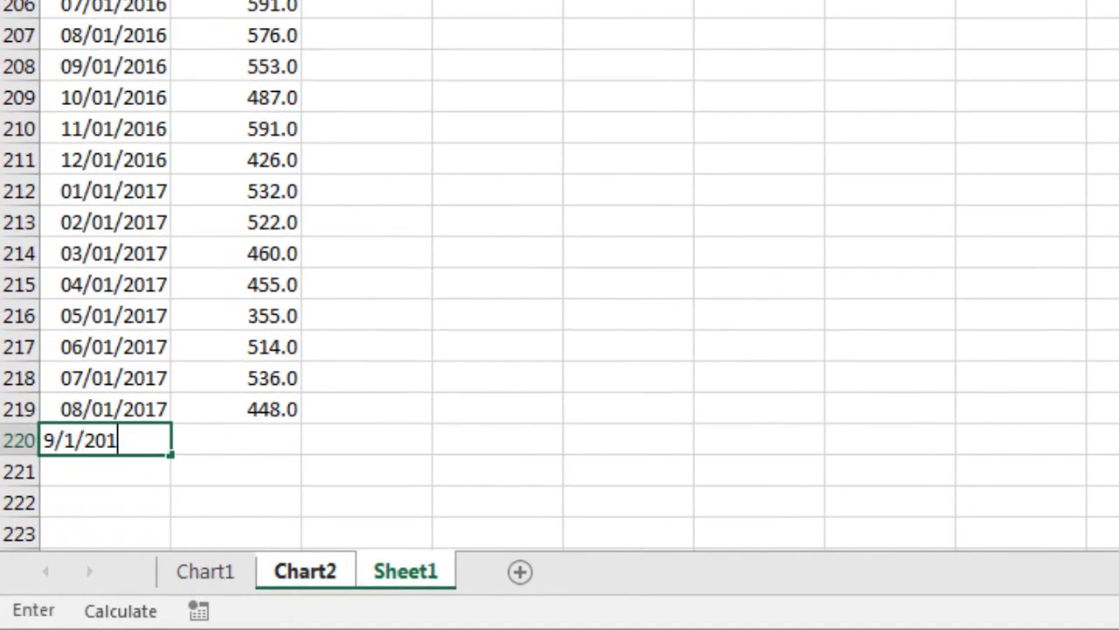
text(7)
key(Return)
key(Up)
key(Right)
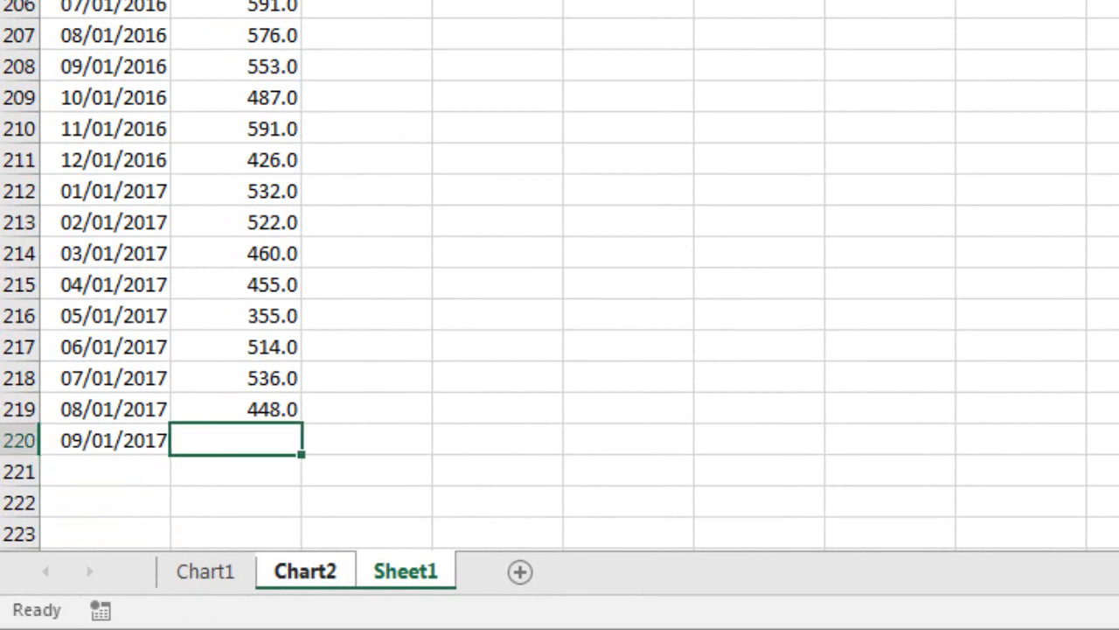
text(15000)
key(BackSpace)
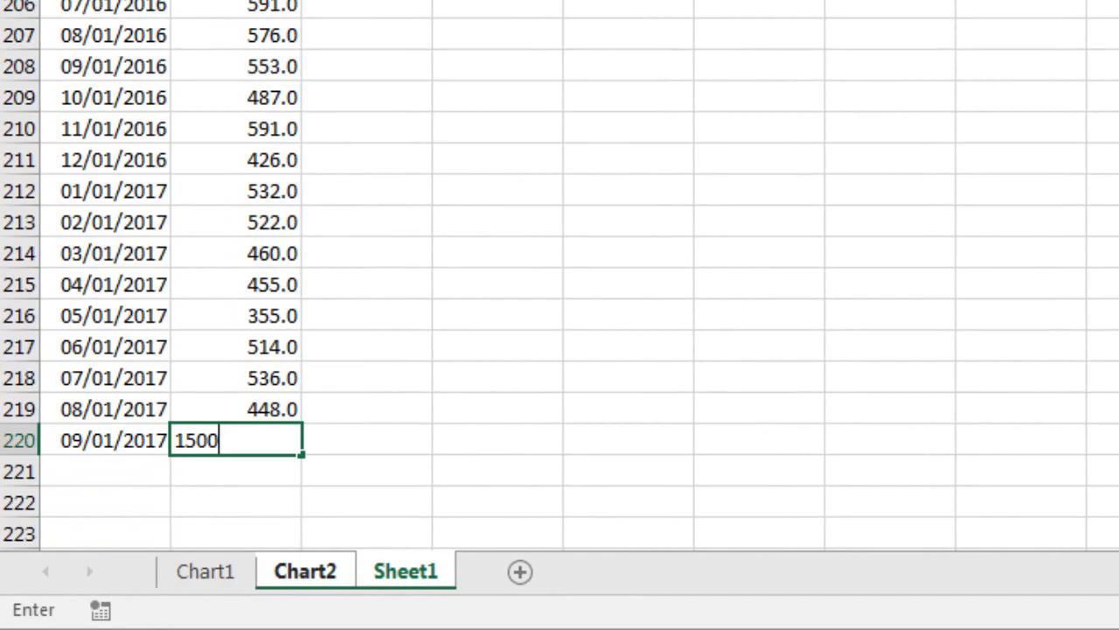
key(Return)
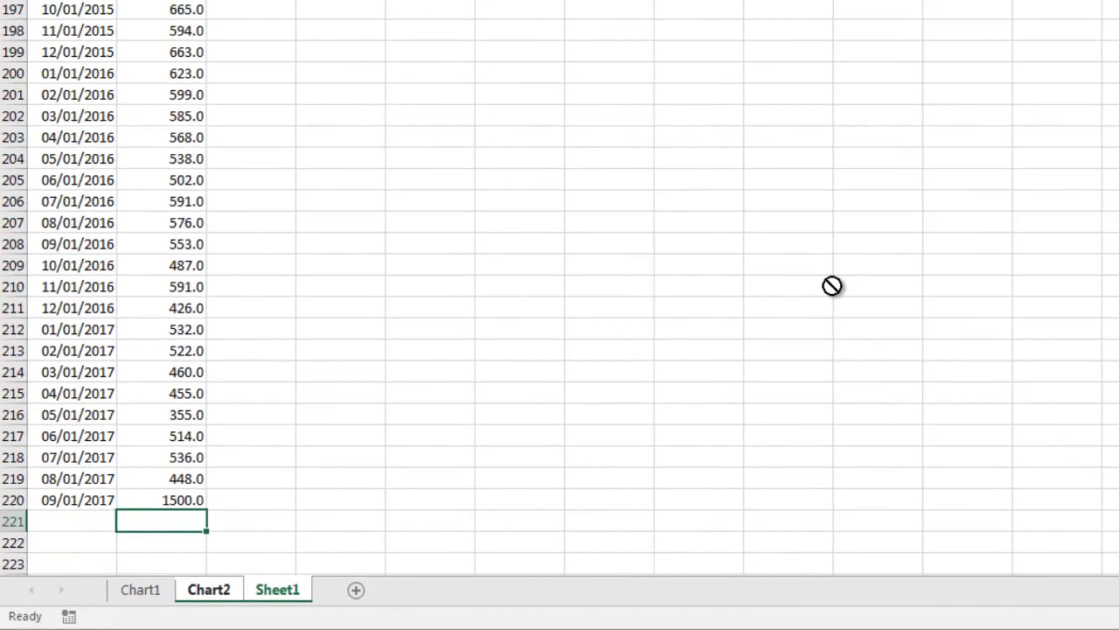
key(ctrl+Page_Up)
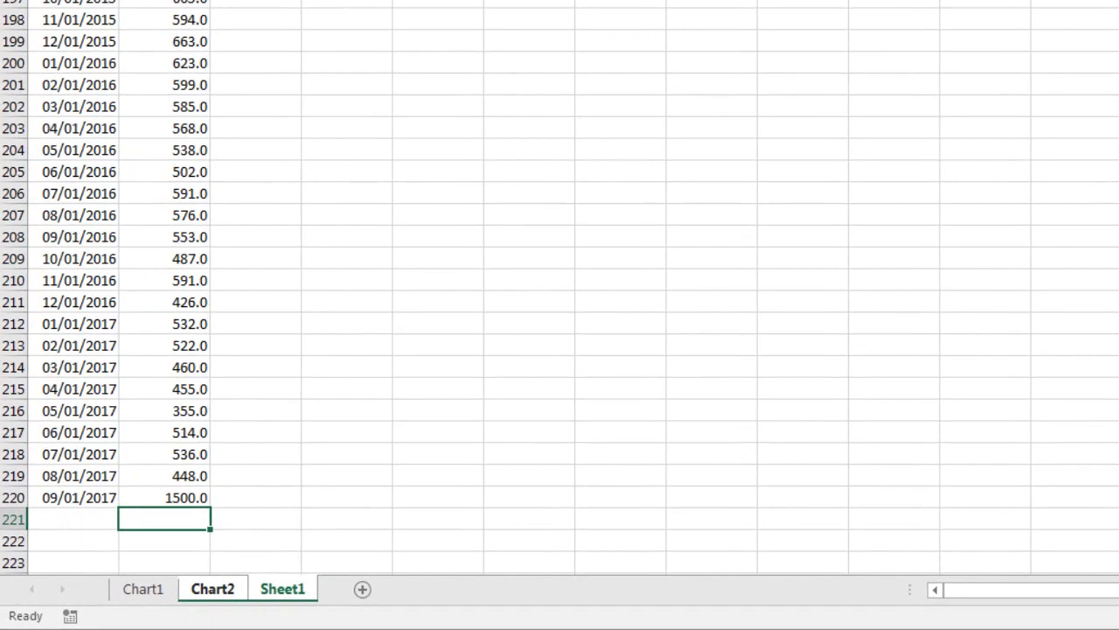
Add the date 10/1/2017 with the value 1000 in row 221 of Sheet1.
key(Left)
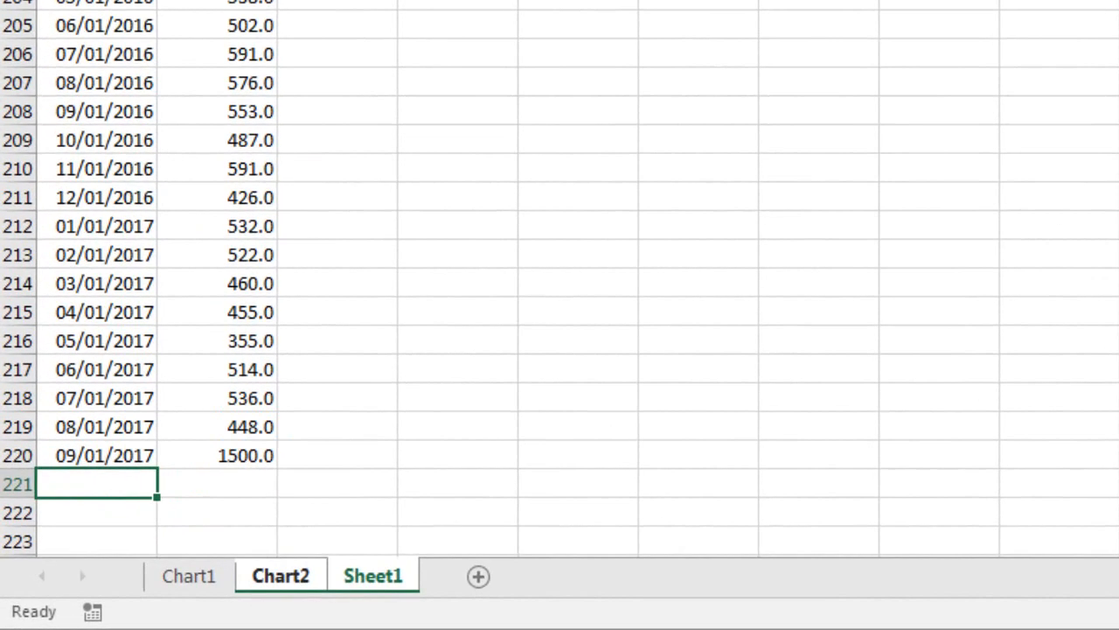
text(10/1/2017)
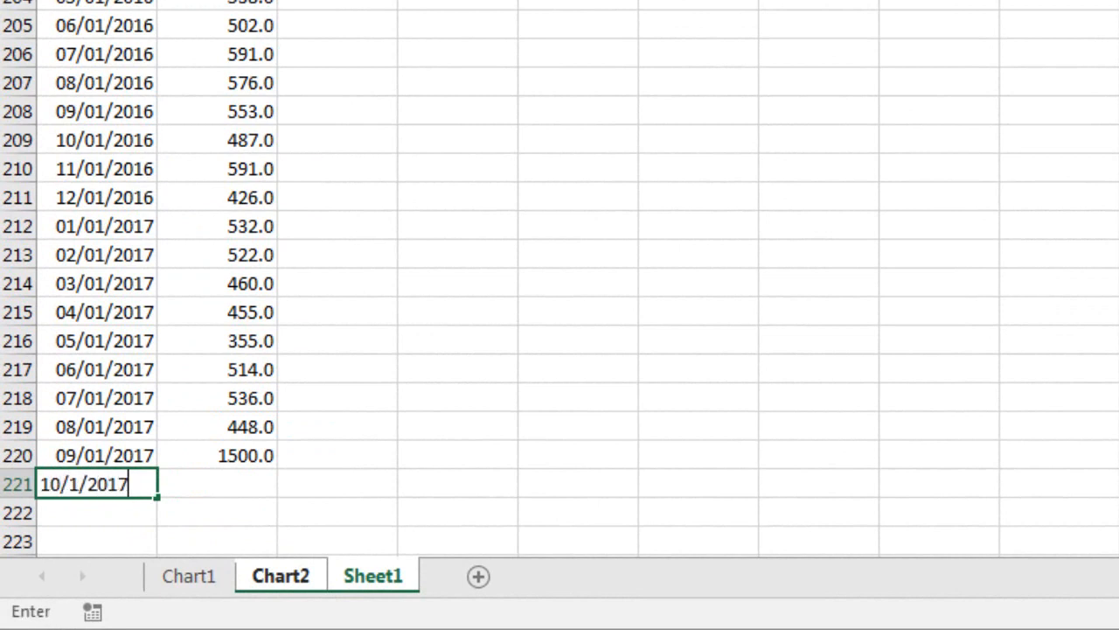
key(ctrl+Return)
key(Right)
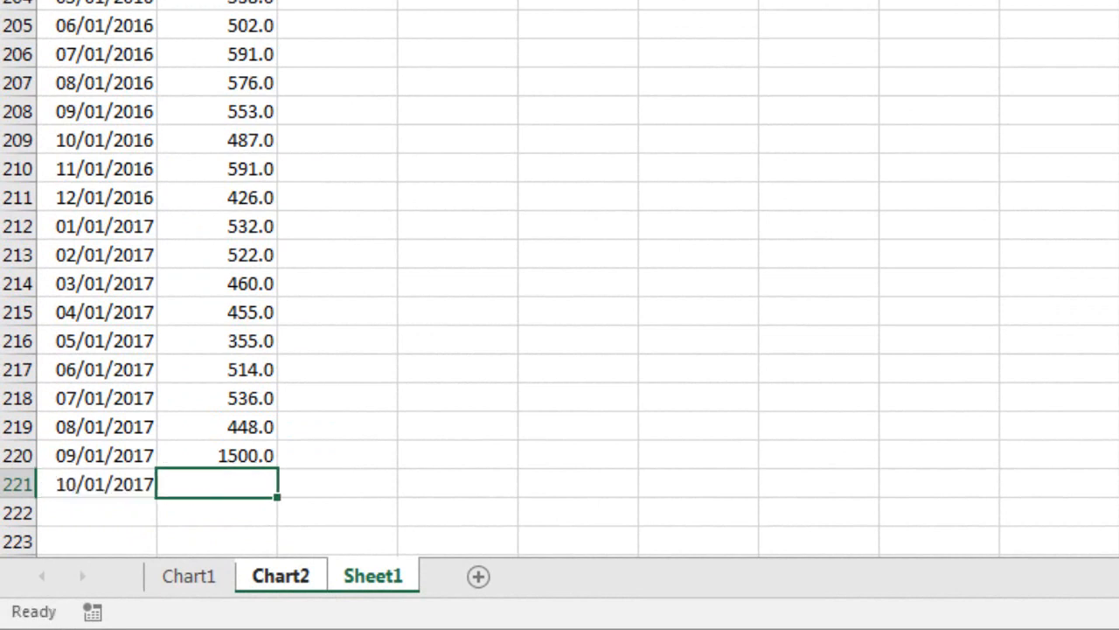
text(1000)
key(Return)
key(Left)
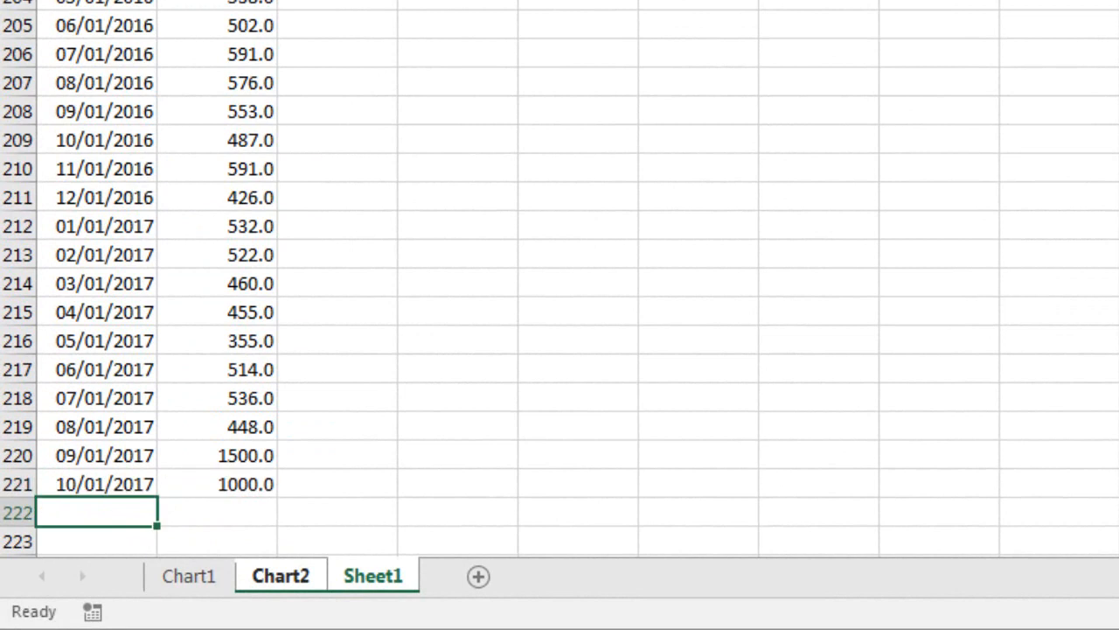
Add the date 11/1/2017 with the value 500 in row 222 of Sheet1.
text(11/1/2017)
key(Tab)
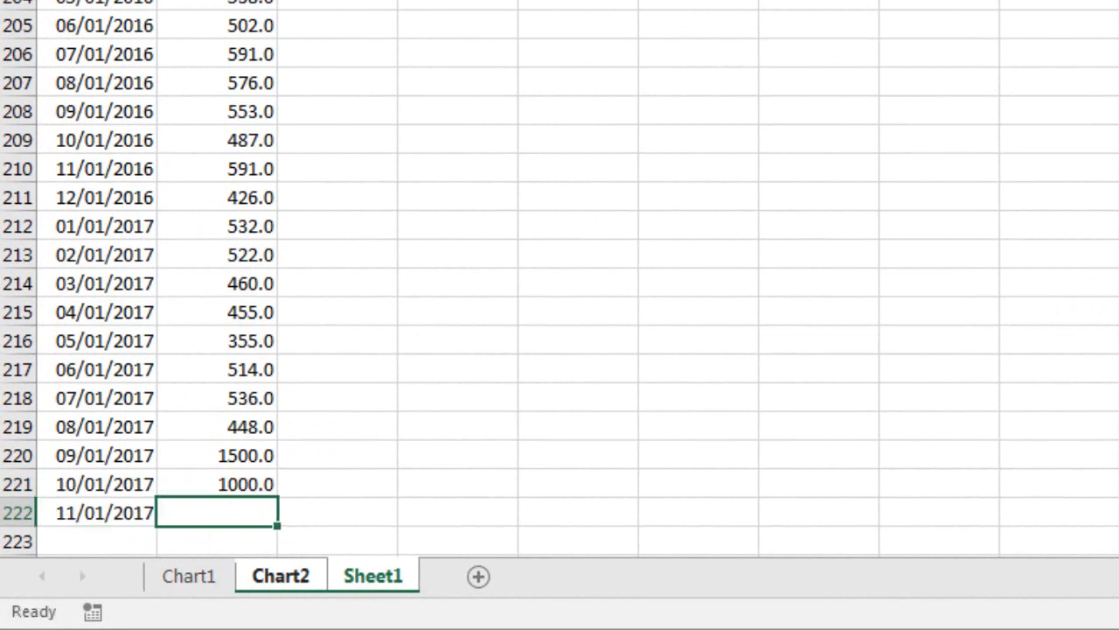
text(500)
key(Return)
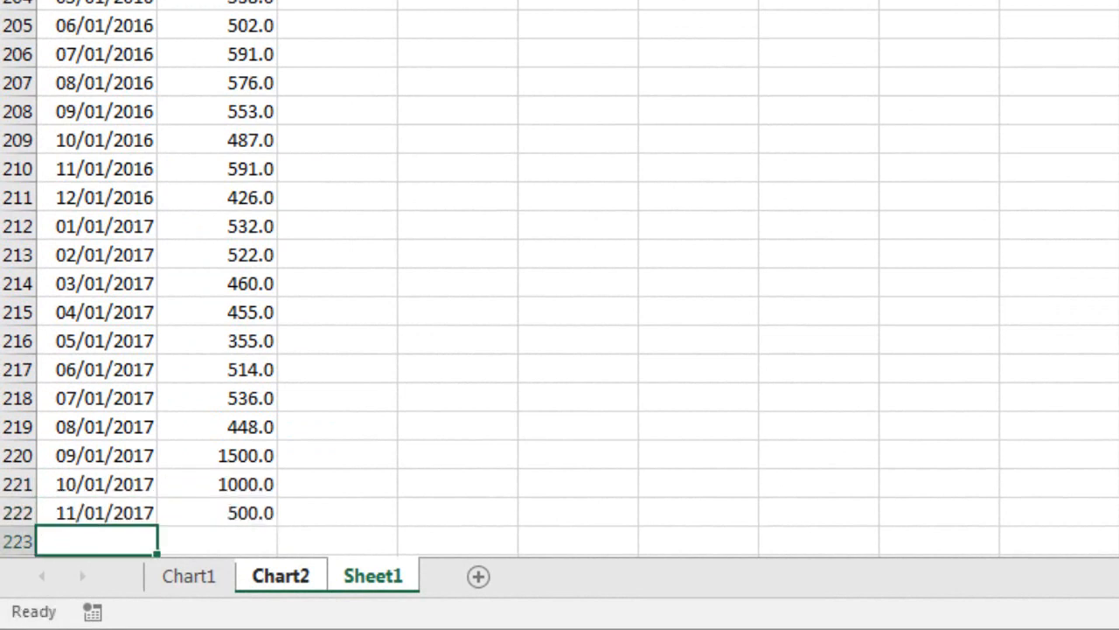
Add the date 12/1/2017 with the value 1500 in row 223 of Sheet1 and check the newest columns on Chart2.
text(12/1/2017)
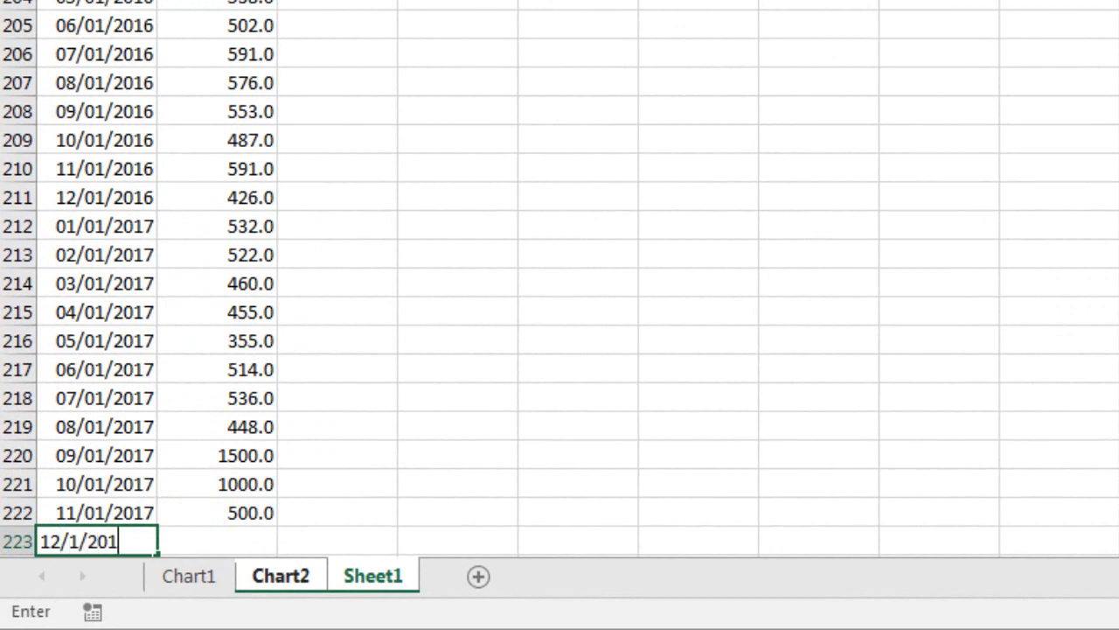
key(Tab)
text(1500)
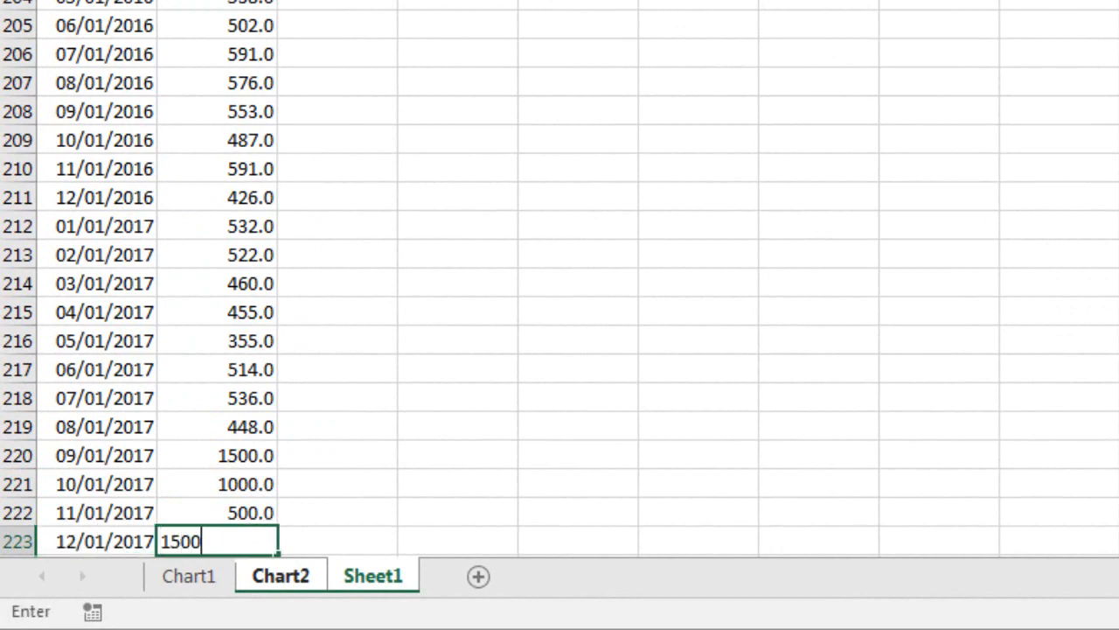
key(Return)
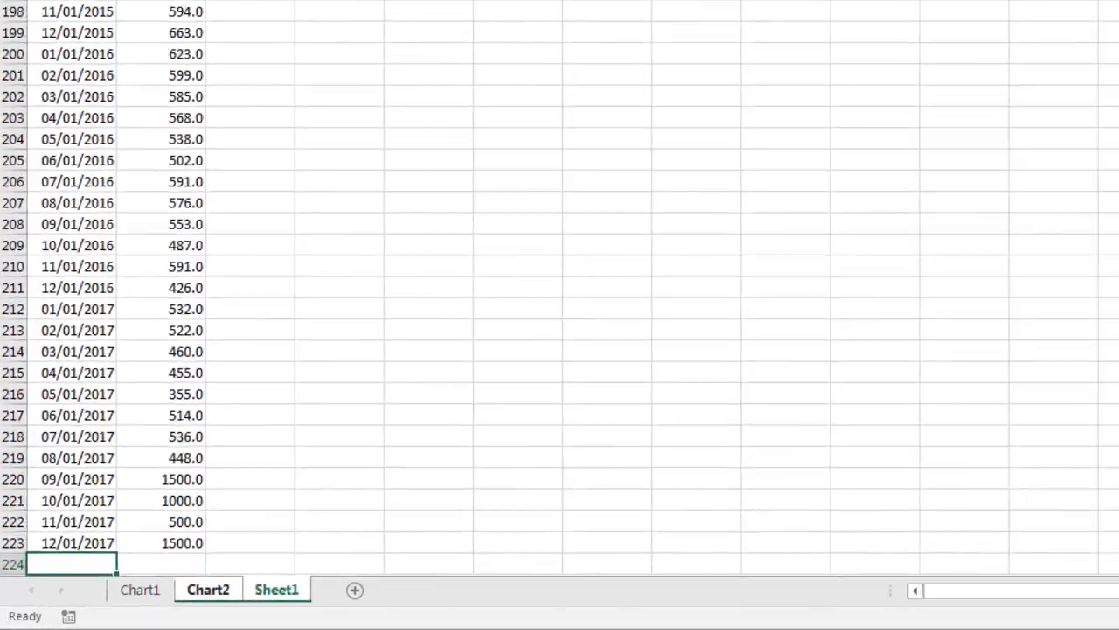
key(ctrl+Page_Up)
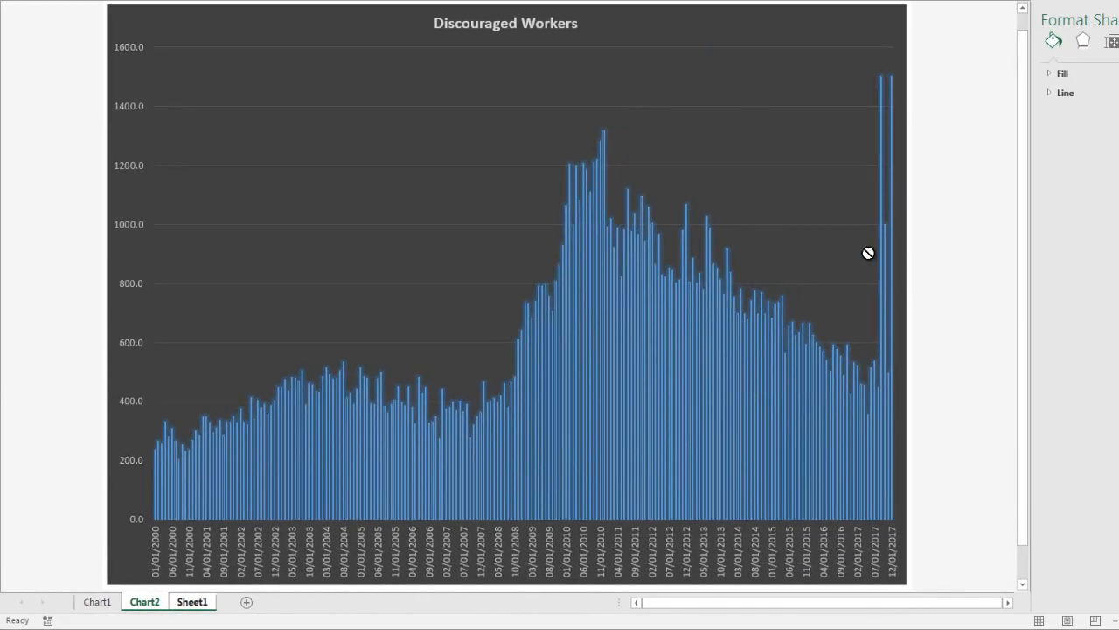
mouse_move(888, 277)
Review the Sheet1 data up to its top, insert a blank worksheet before Sheet1, and return to Chart2.
click(191, 604)
click(174, 494)
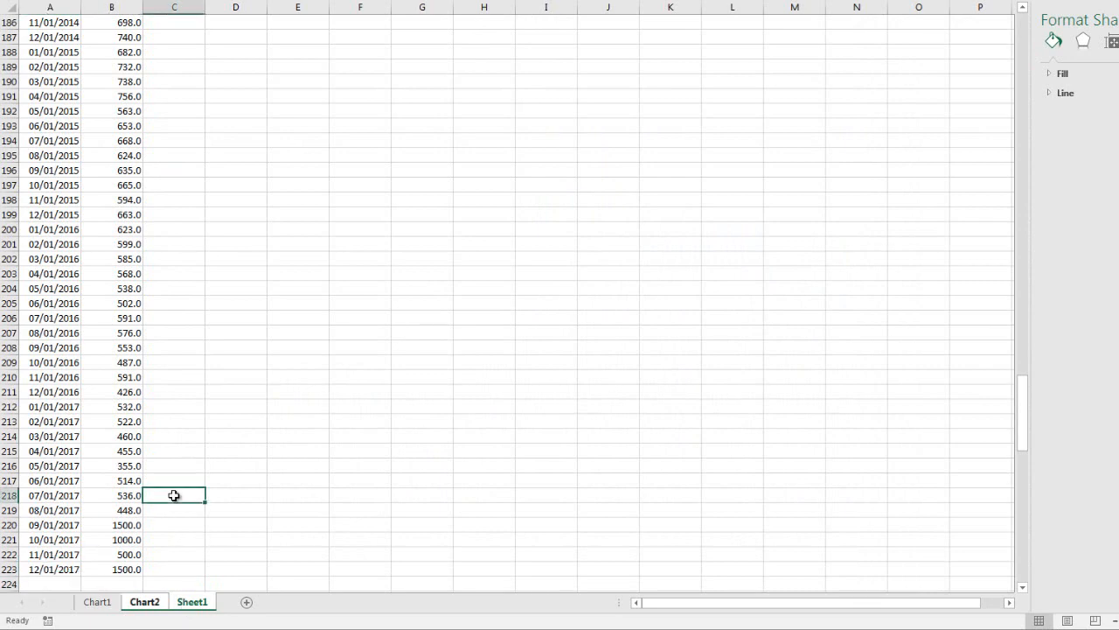
scroll(174, 495, up, 6)
scroll(174, 495, up, 6)
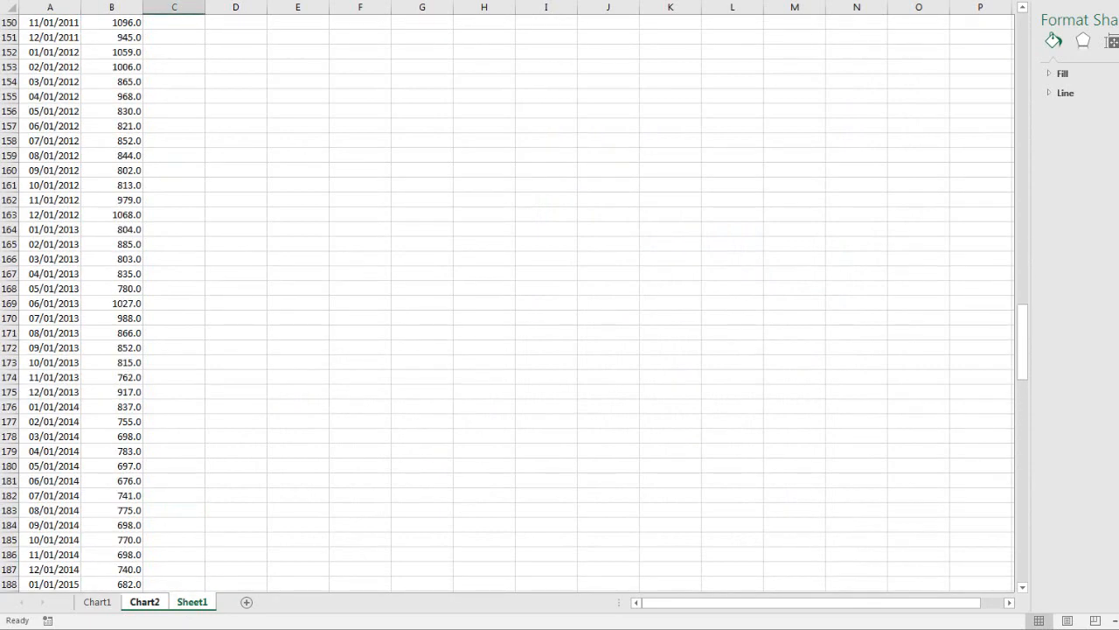
key(ctrl+shift+Home)
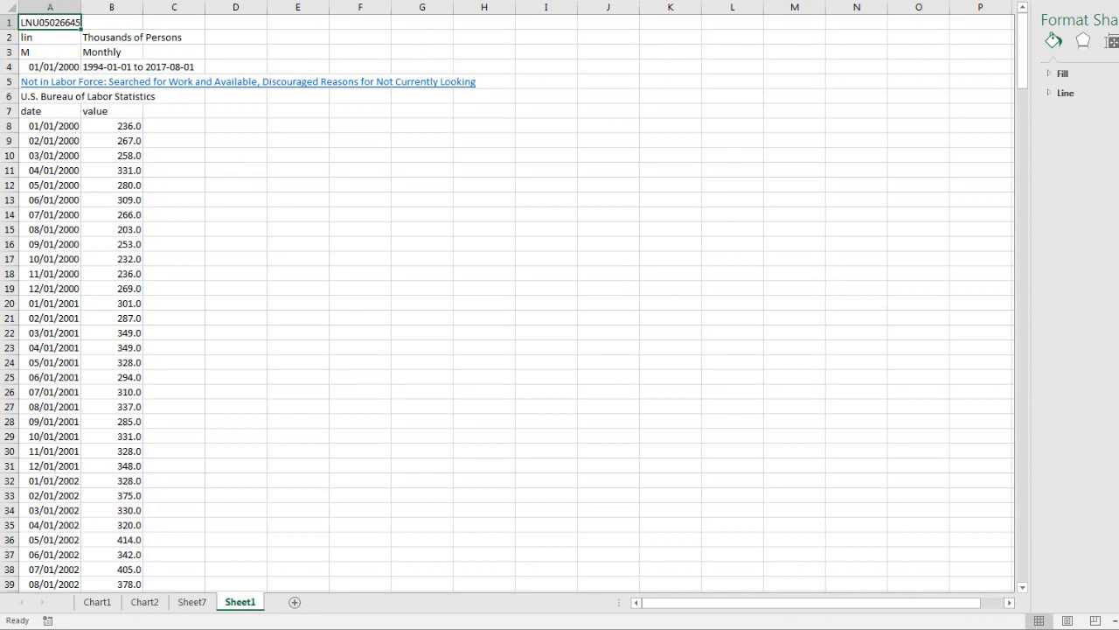
key(ctrl+shift+Page_Up)
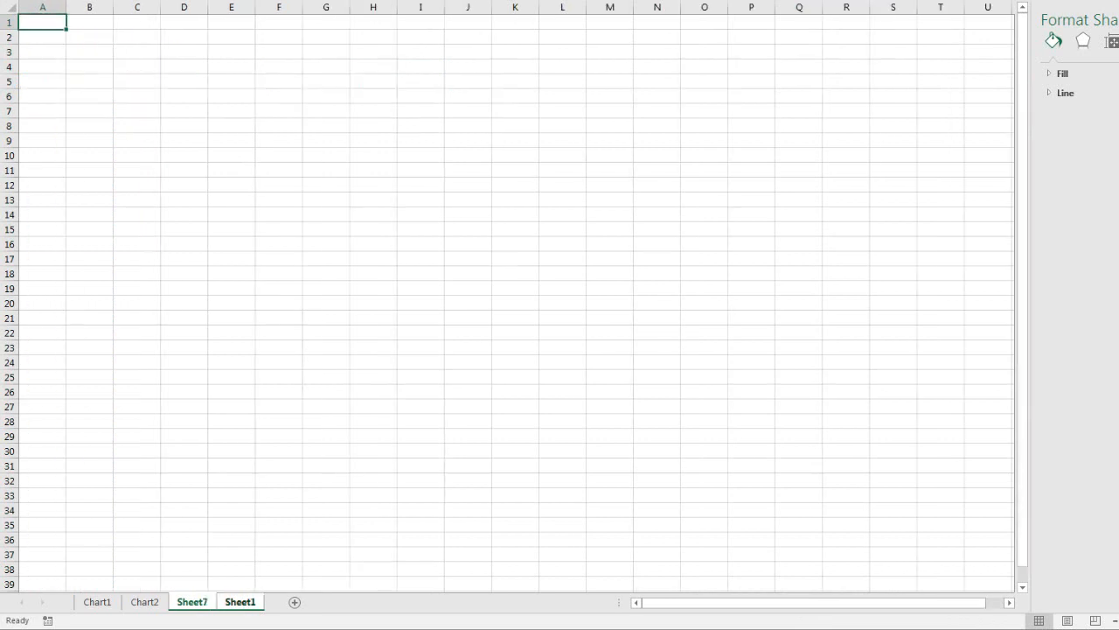
key(ctrl+Page_Up)
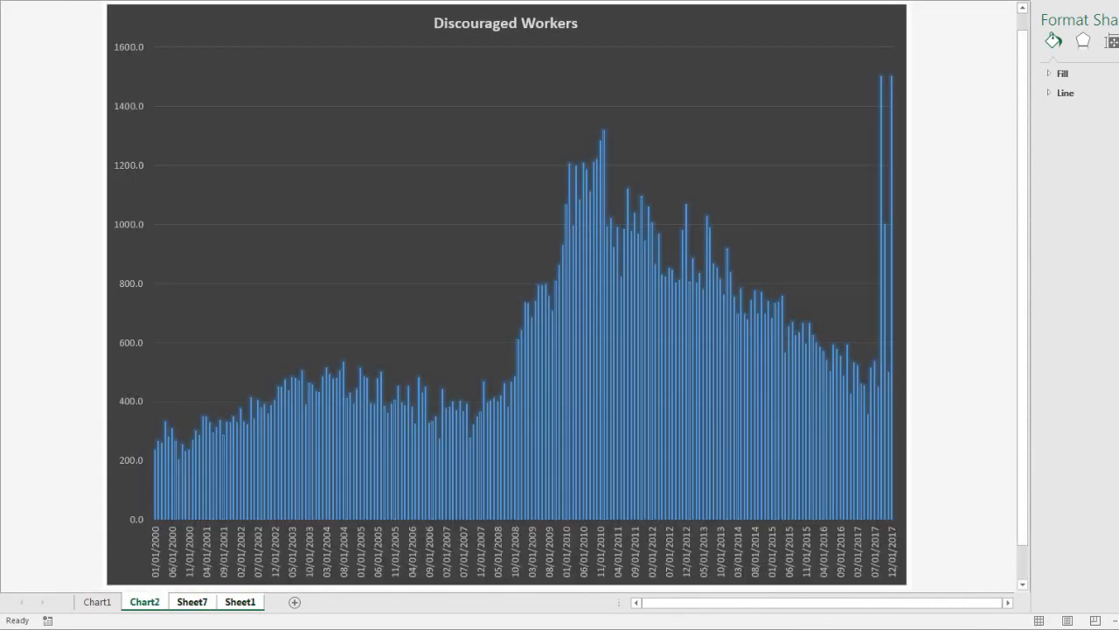